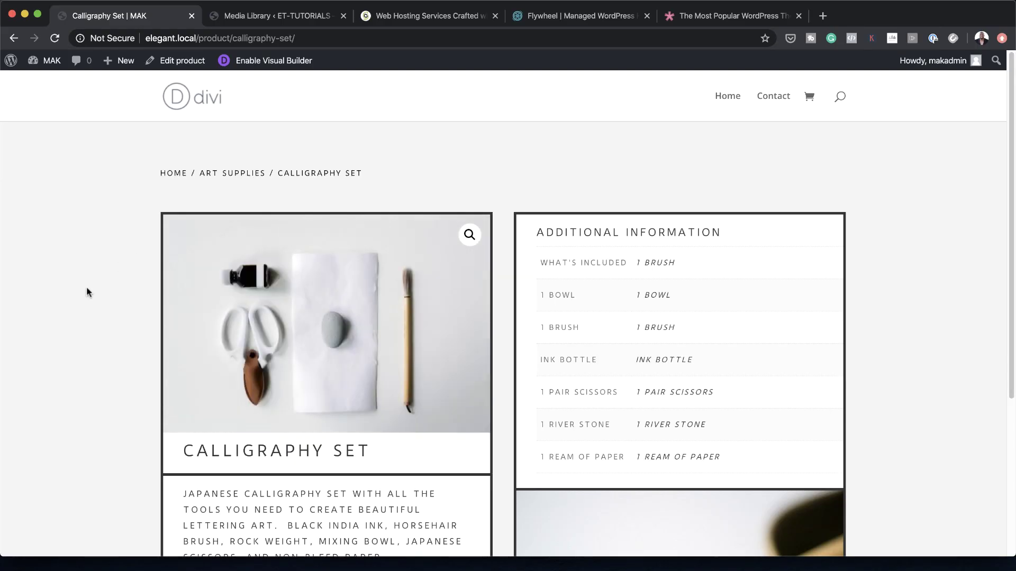
{"action": "scroll", "coordinate": [87, 298], "scroll_direction": "down", "scroll_amount": 5}
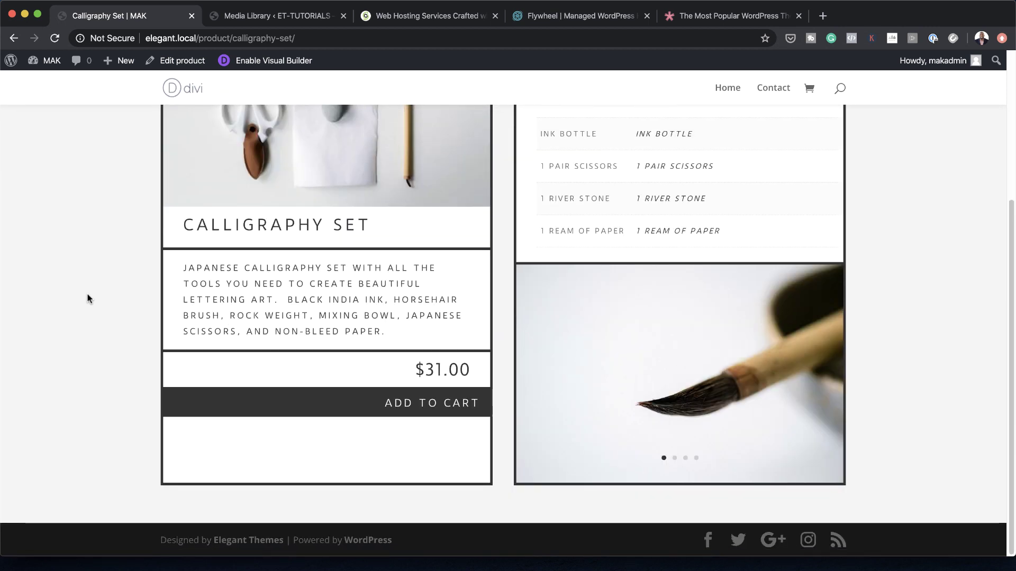
{"action": "scroll", "coordinate": [88, 298], "scroll_direction": "up", "scroll_amount": 3}
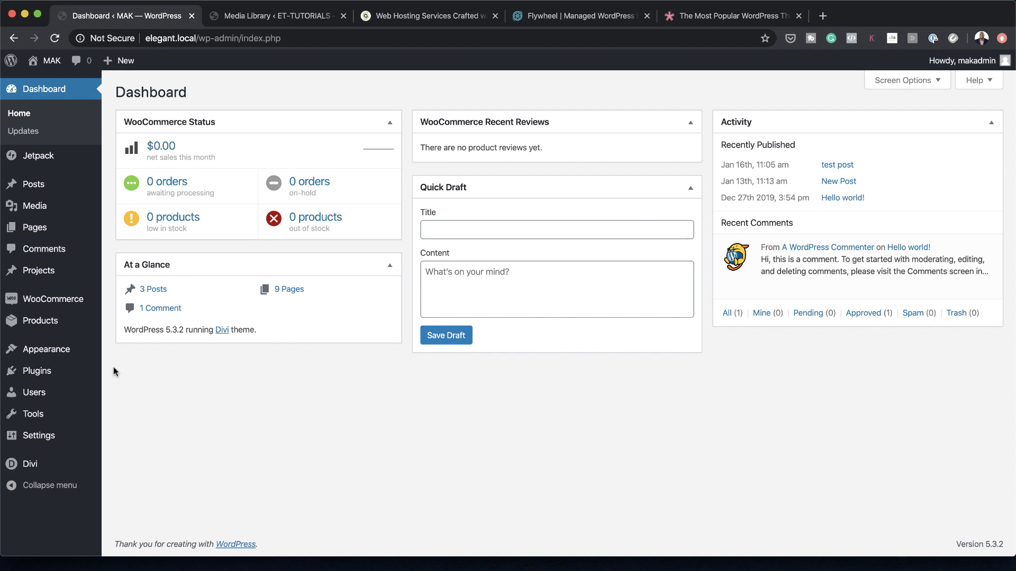
Search the available plugins for "woocommerce" on the Add Plugins page.
{"action": "left_click", "coordinate": [133, 391]}
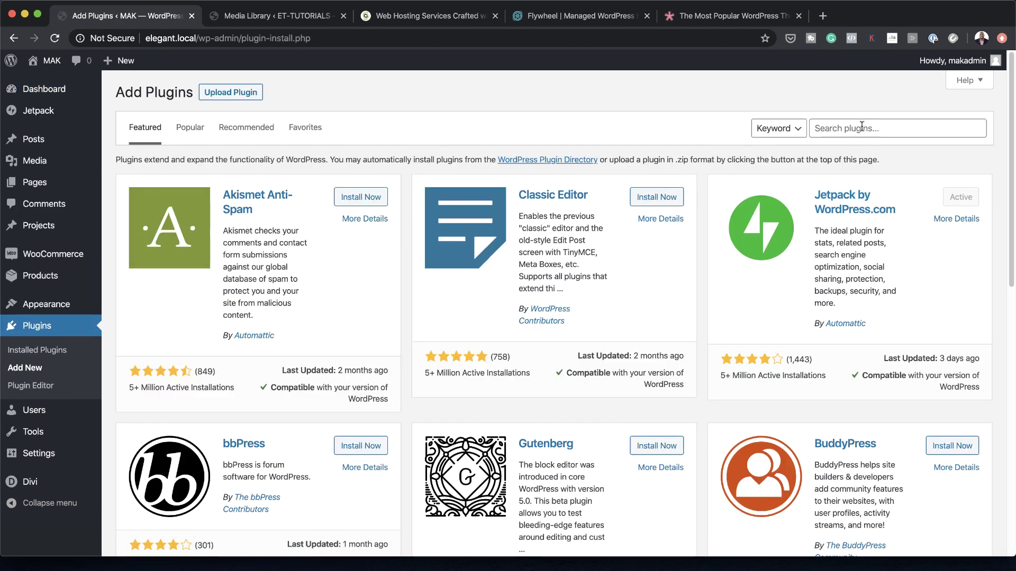
{"action": "left_click", "coordinate": [861, 127]}
{"action": "type", "text": "woocommerce"}
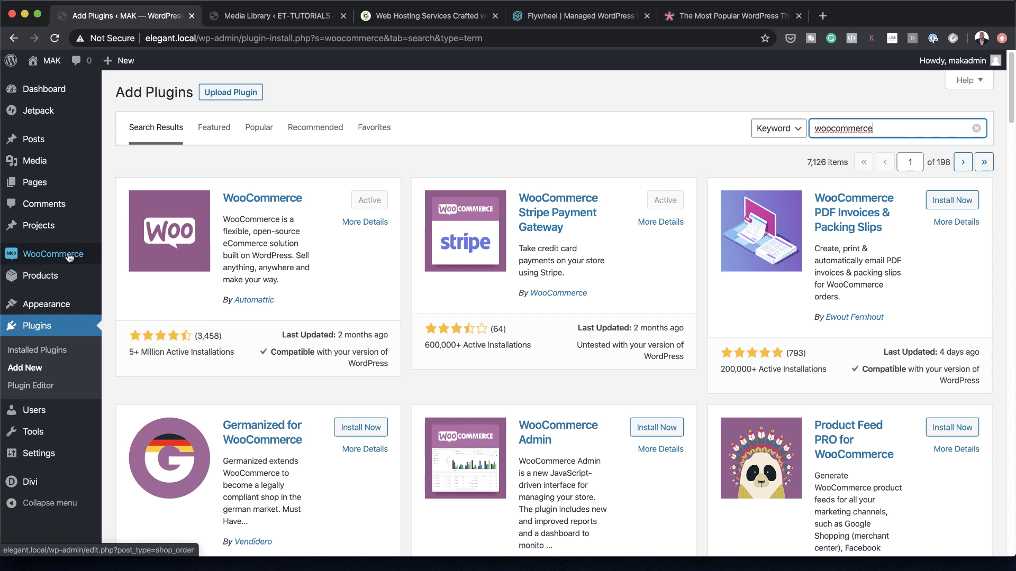
Start a new WooCommerce product and name it "Calligraphy Set".
{"action": "mouse_move", "coordinate": [60, 257]}
{"action": "mouse_move", "coordinate": [15, 263]}
{"action": "mouse_move", "coordinate": [44, 279]}
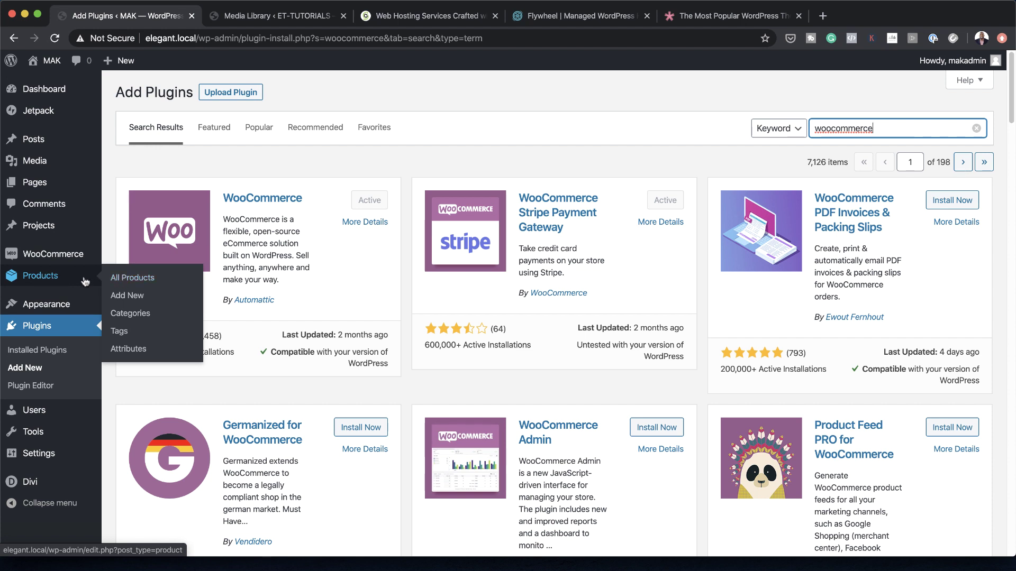
{"action": "left_click", "coordinate": [118, 299]}
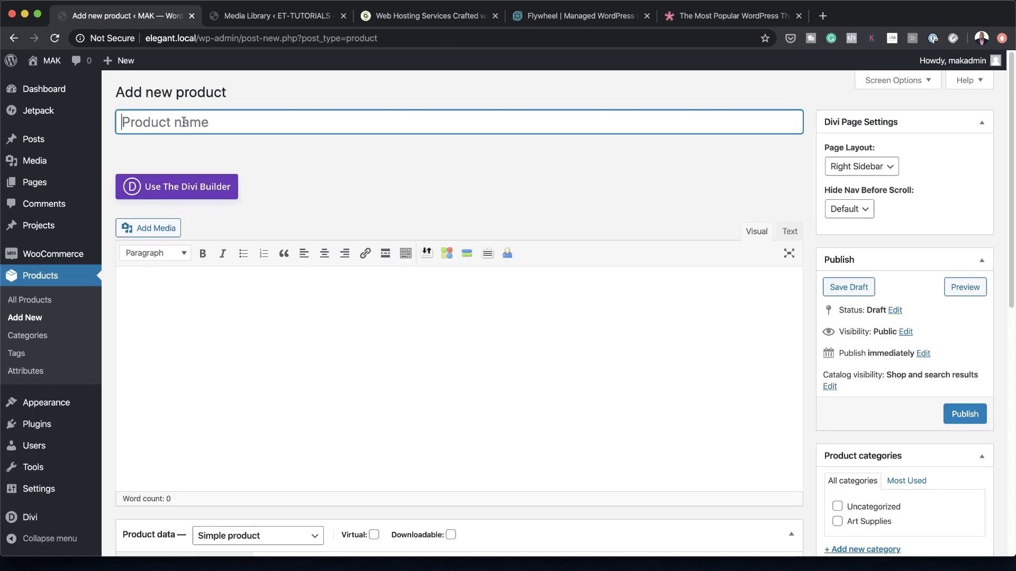
{"action": "type", "text": "Calligraphy Set"}
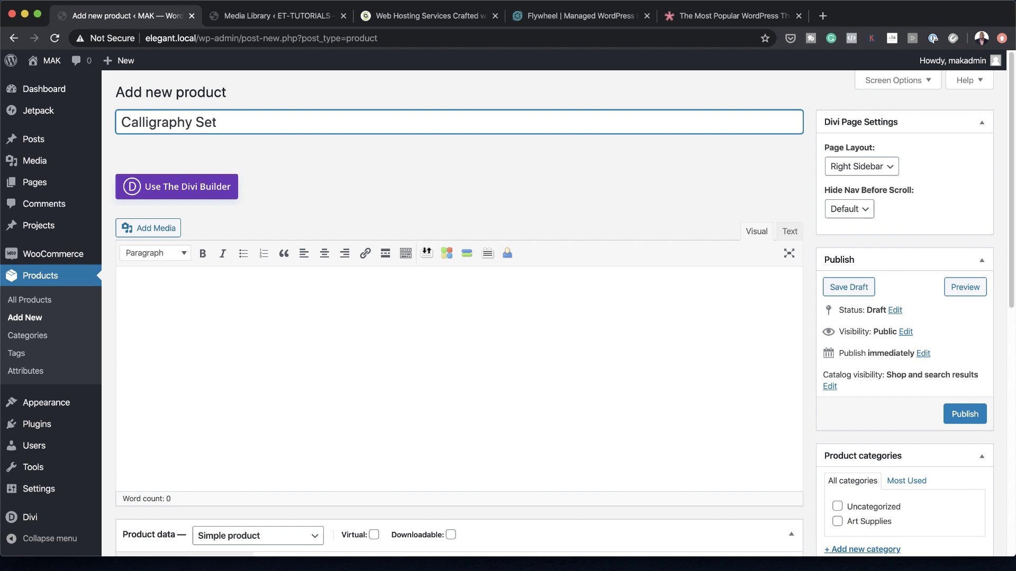
Copy the calligraphy set description from the other application and paste it into the product's main description.
{"action": "key", "text": "super+Tab"}
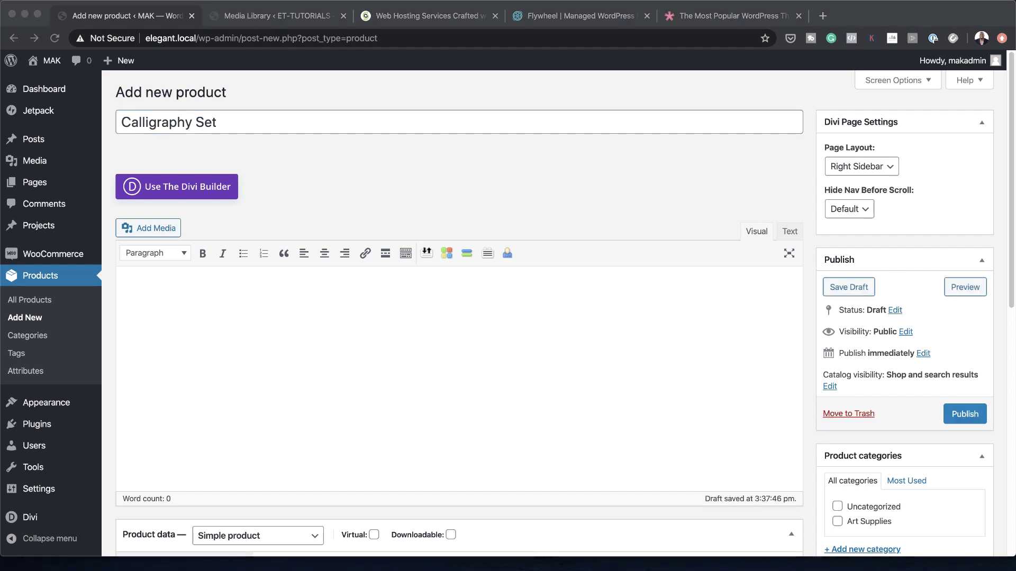
{"action": "key", "text": "super+Tab"}
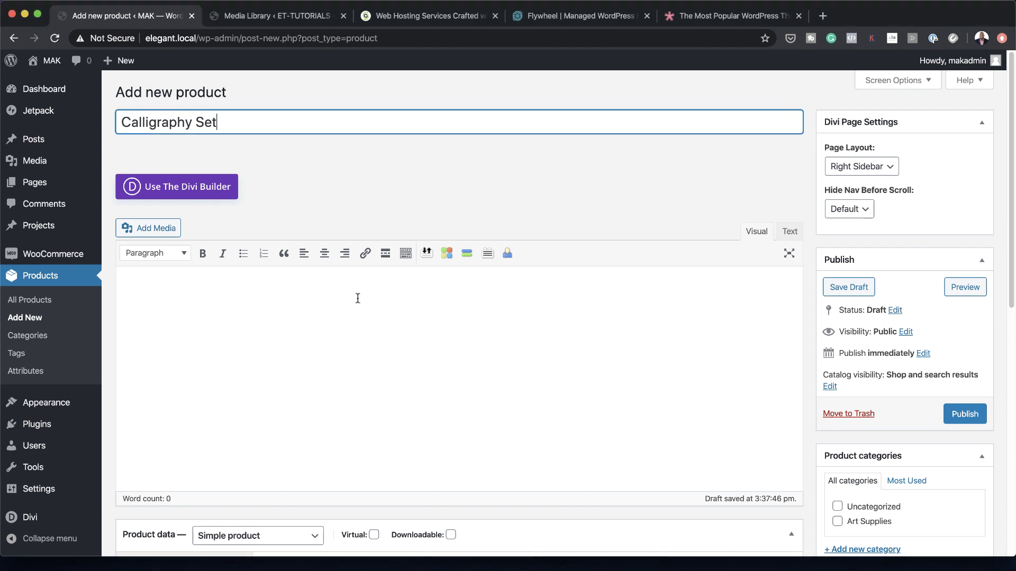
{"action": "left_click", "coordinate": [356, 297]}
{"action": "key", "text": "super+v"}
Set the product's regular price to 31 and assign it to the Art Supplies category.
{"action": "left_click", "coordinate": [435, 365]}
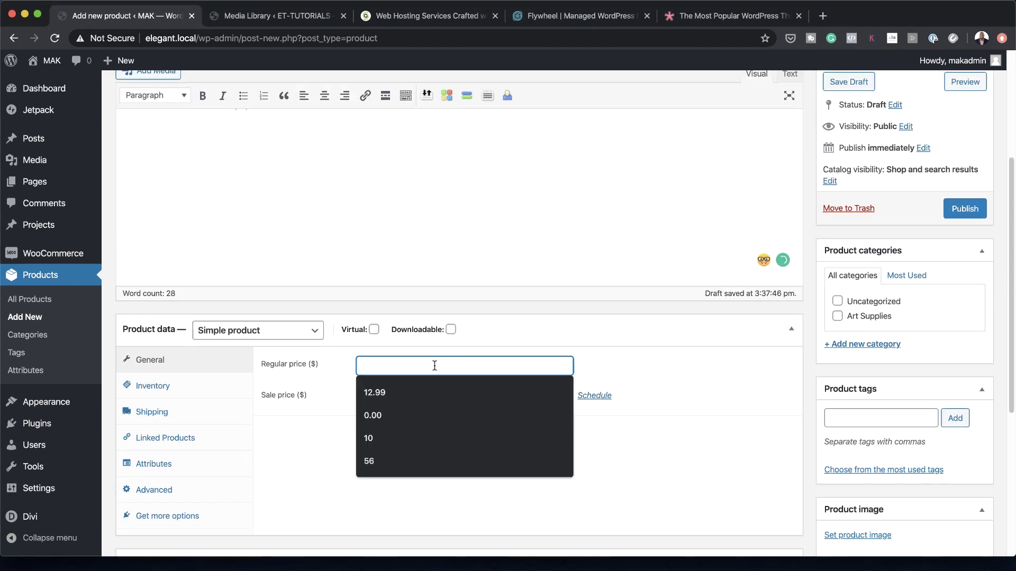
{"action": "type", "text": "31"}
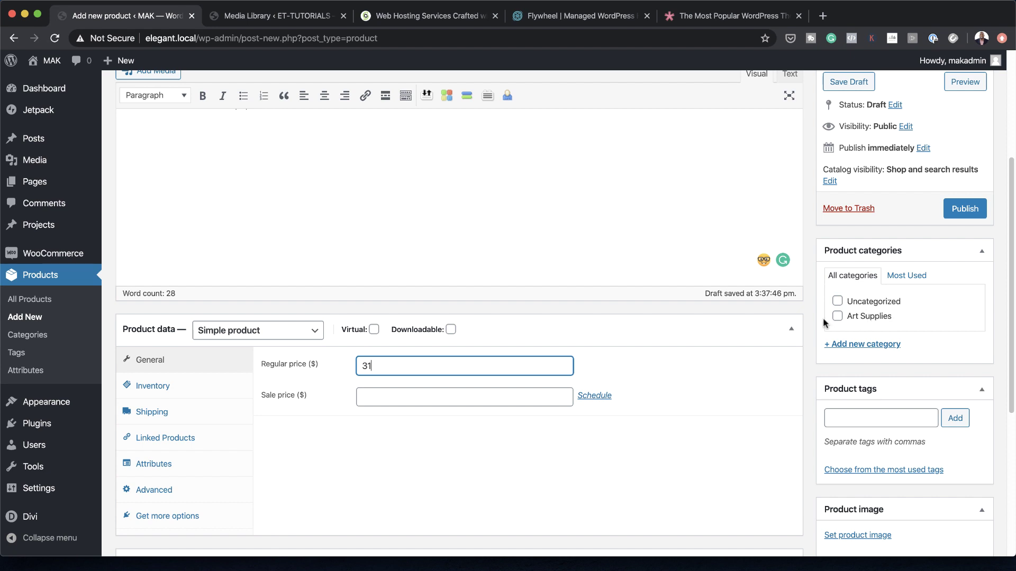
{"action": "left_click", "coordinate": [837, 317]}
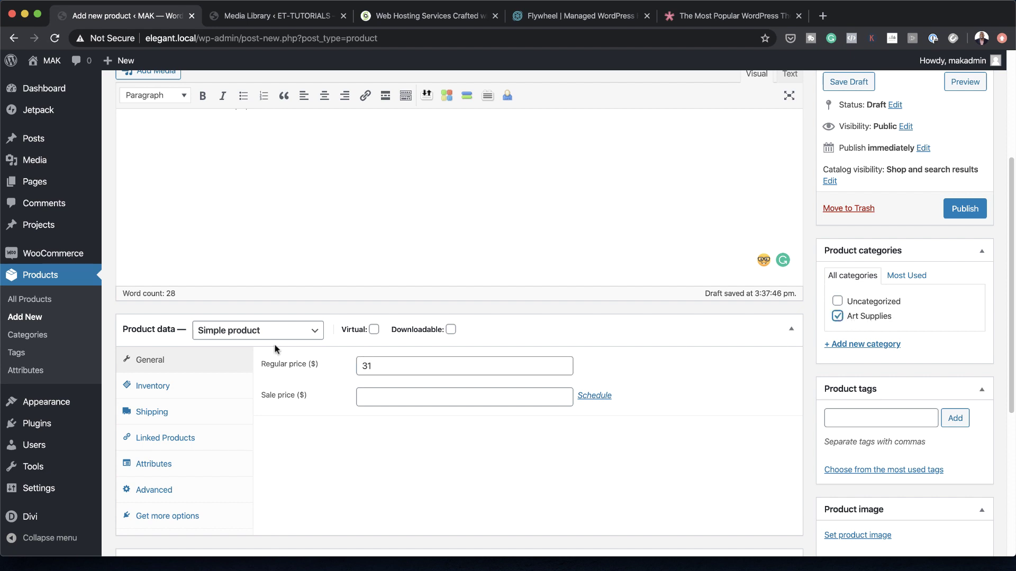
{"action": "left_click", "coordinate": [865, 344]}
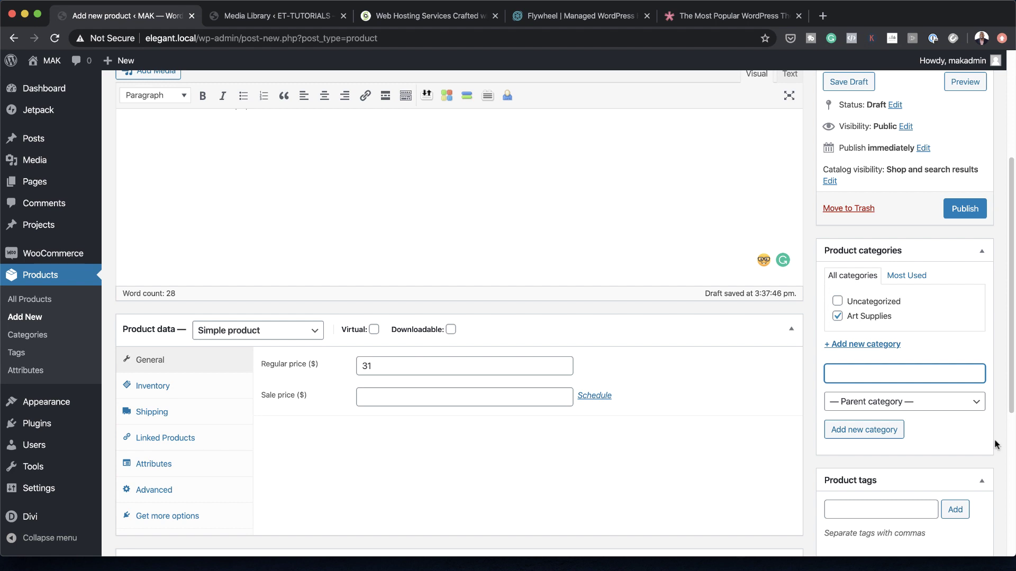
Upload calligraphy-15, -12, -05, -08 and -09.jpg from Downloads and set calligraphy-08.jpg as the product image.
{"action": "scroll", "coordinate": [933, 445], "scroll_direction": "down", "scroll_amount": 5}
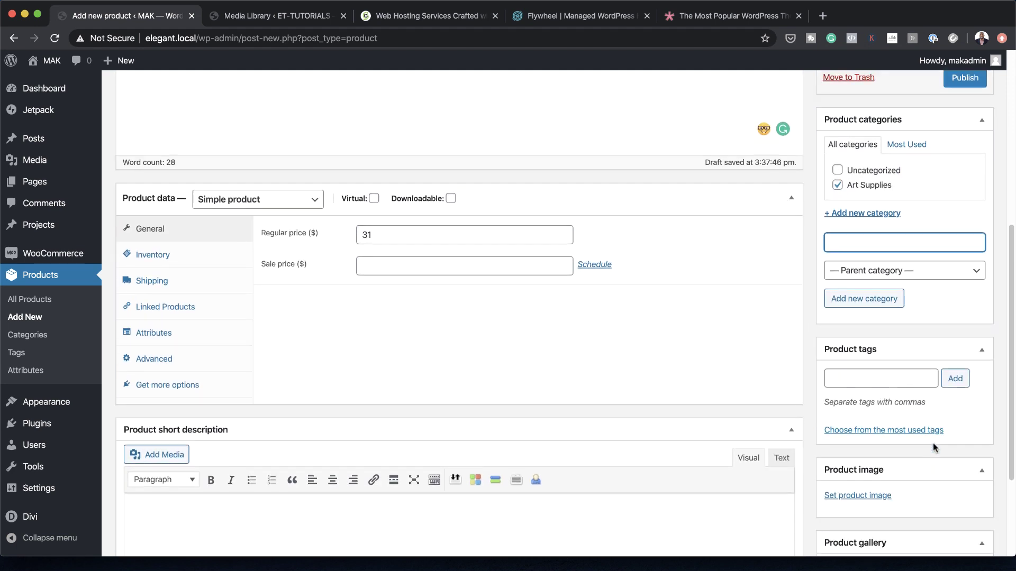
{"action": "scroll", "coordinate": [864, 428], "scroll_direction": "down", "scroll_amount": 2}
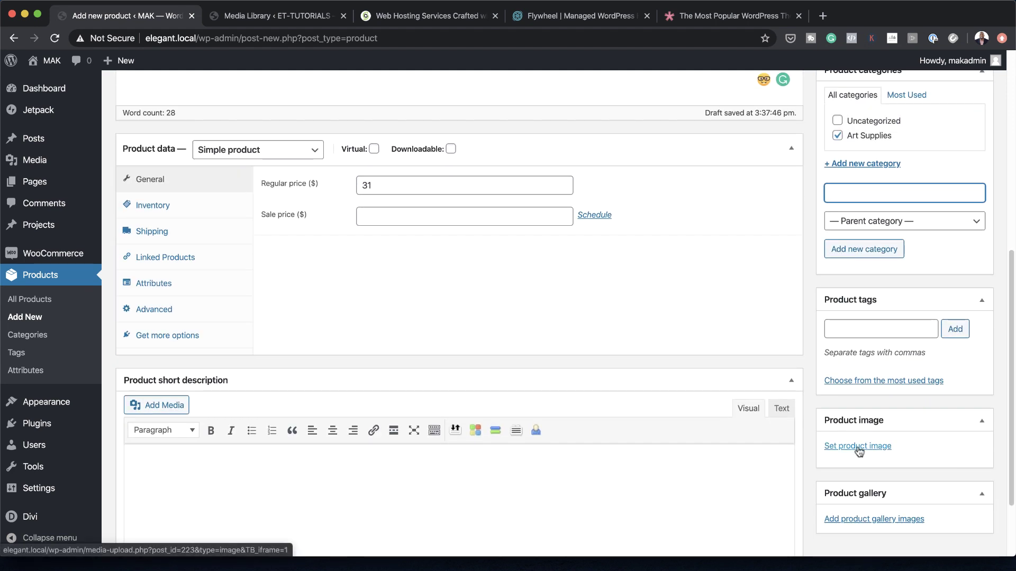
{"action": "left_click", "coordinate": [858, 447]}
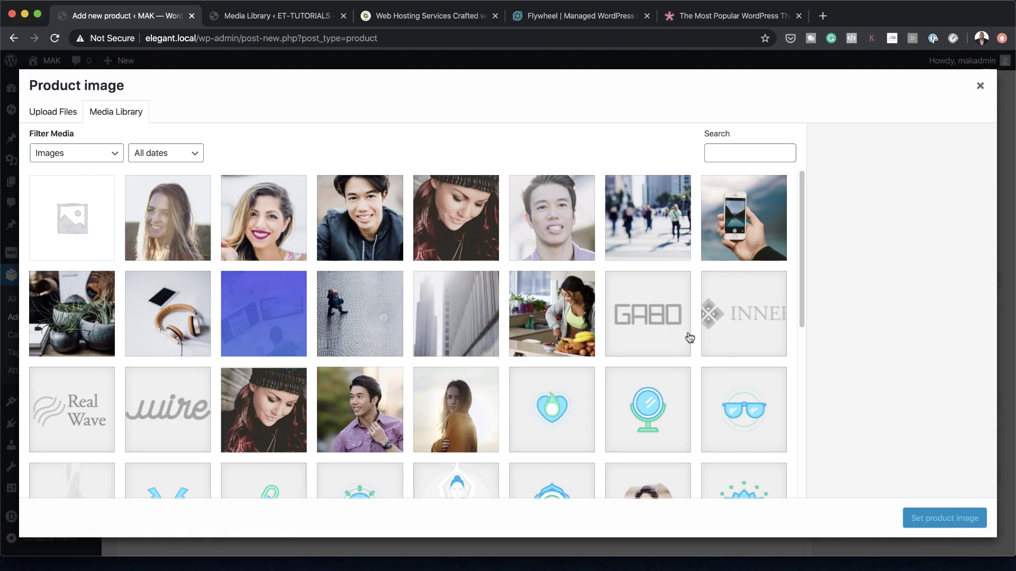
{"action": "left_click", "coordinate": [63, 111]}
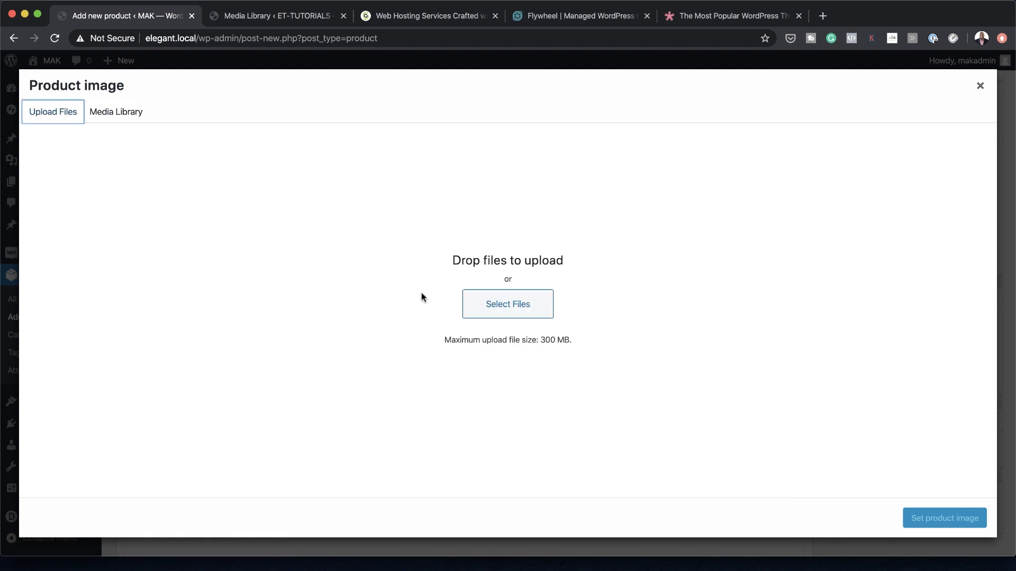
{"action": "left_click", "coordinate": [531, 303]}
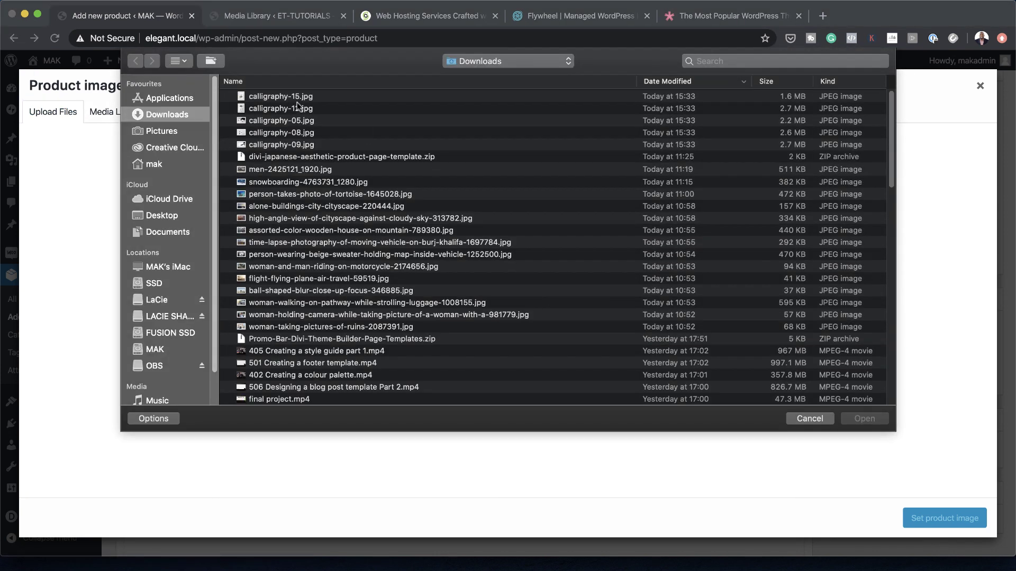
{"action": "left_click", "coordinate": [300, 97]}
{"action": "left_click", "coordinate": [310, 145], "text": "shift"}
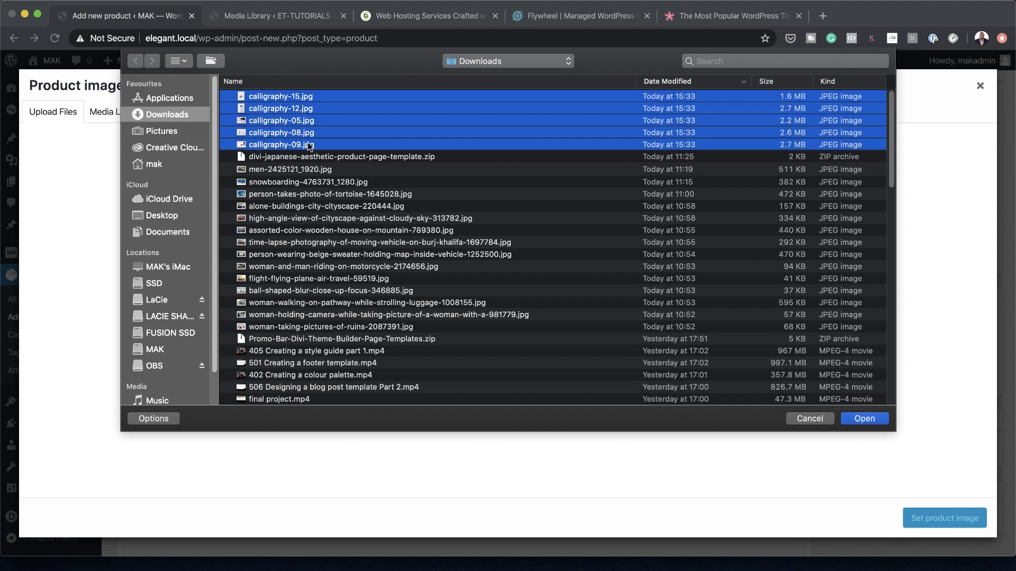
{"action": "left_click", "coordinate": [881, 421]}
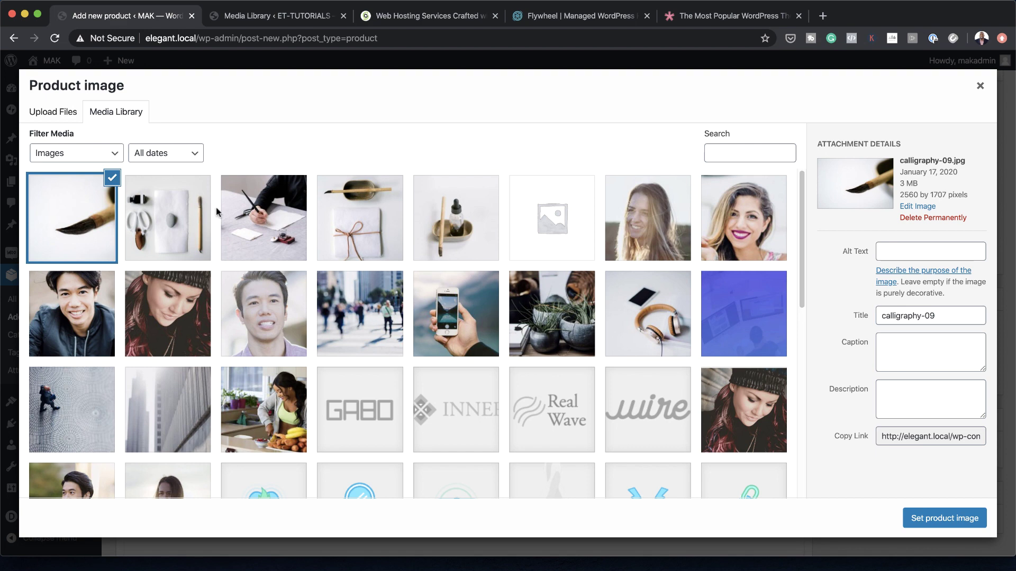
{"action": "left_click", "coordinate": [194, 245]}
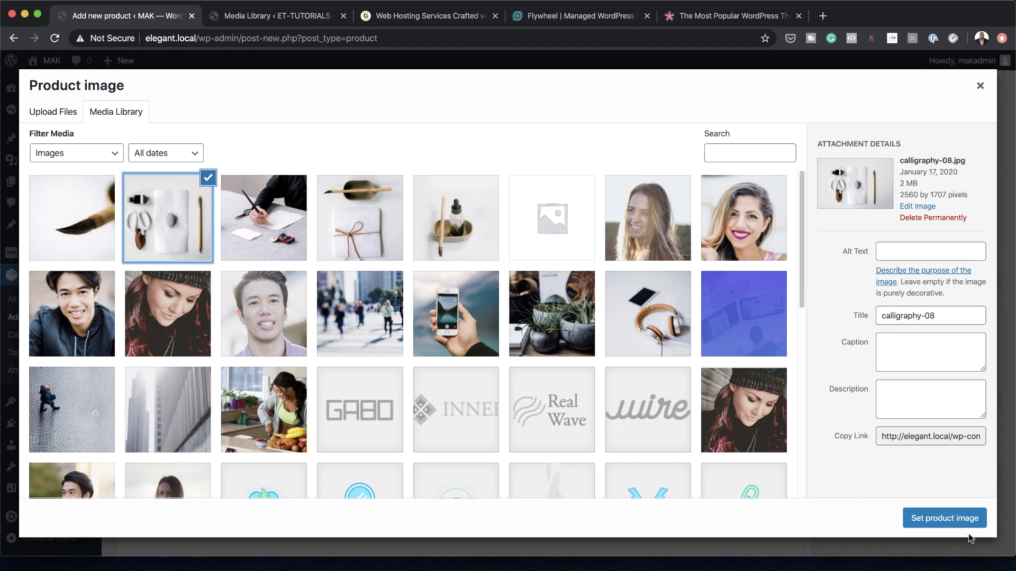
{"action": "left_click", "coordinate": [952, 522]}
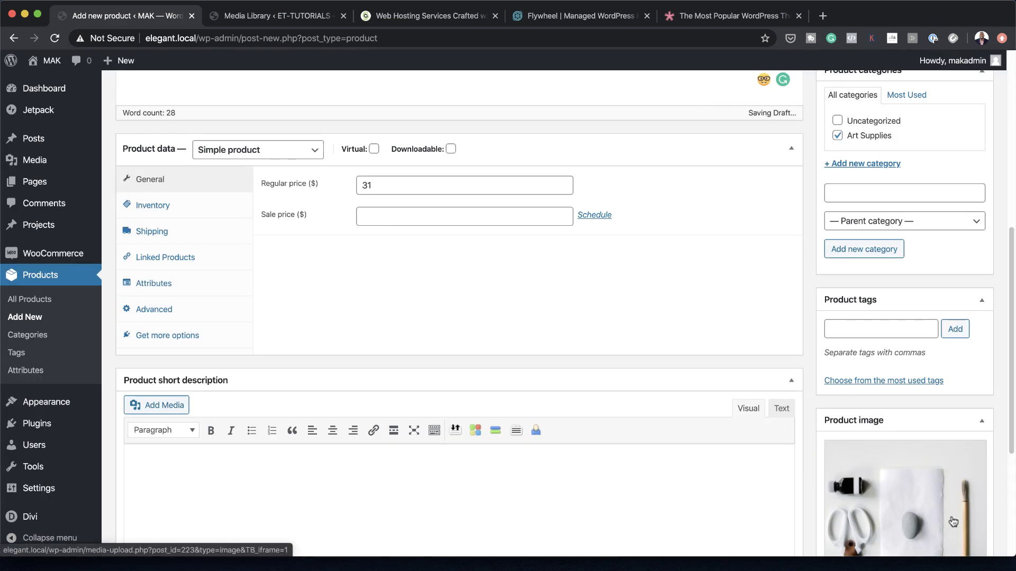
Add the other four uploaded calligraphy images, all except calligraphy-08.jpg, to the product gallery.
{"action": "scroll", "coordinate": [934, 410], "scroll_direction": "down", "scroll_amount": 5}
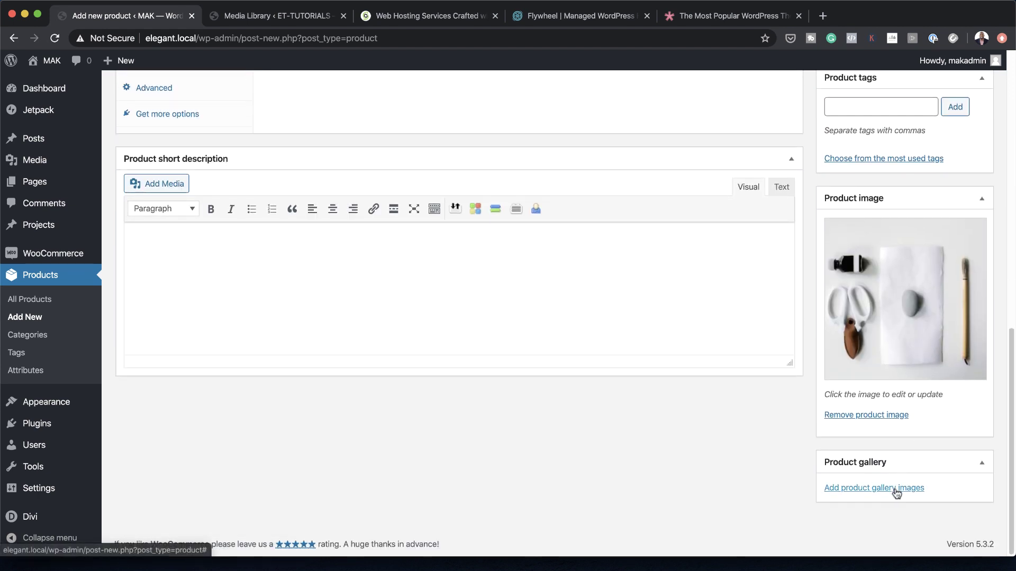
{"action": "left_click", "coordinate": [895, 489]}
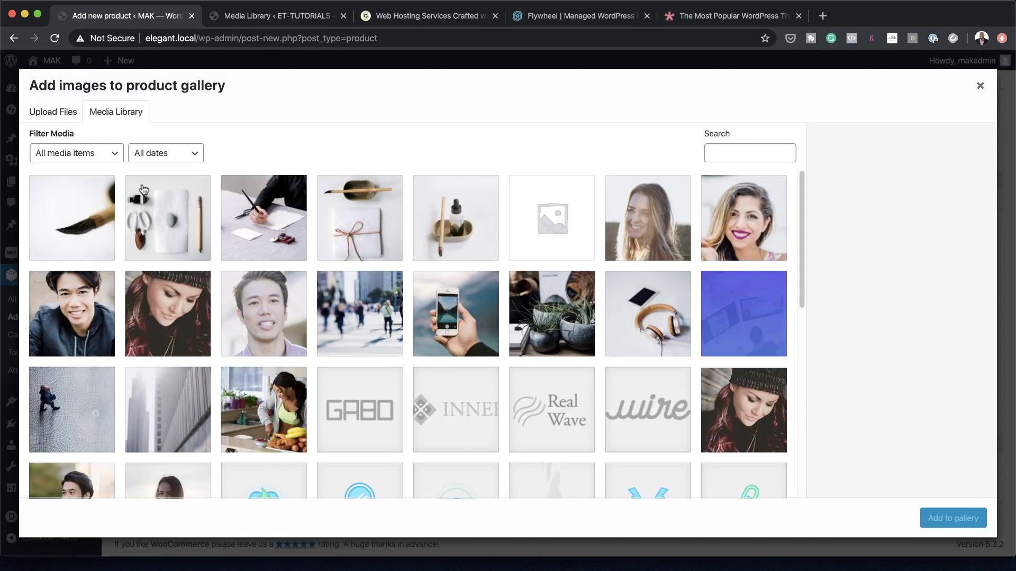
{"action": "left_click", "coordinate": [83, 209]}
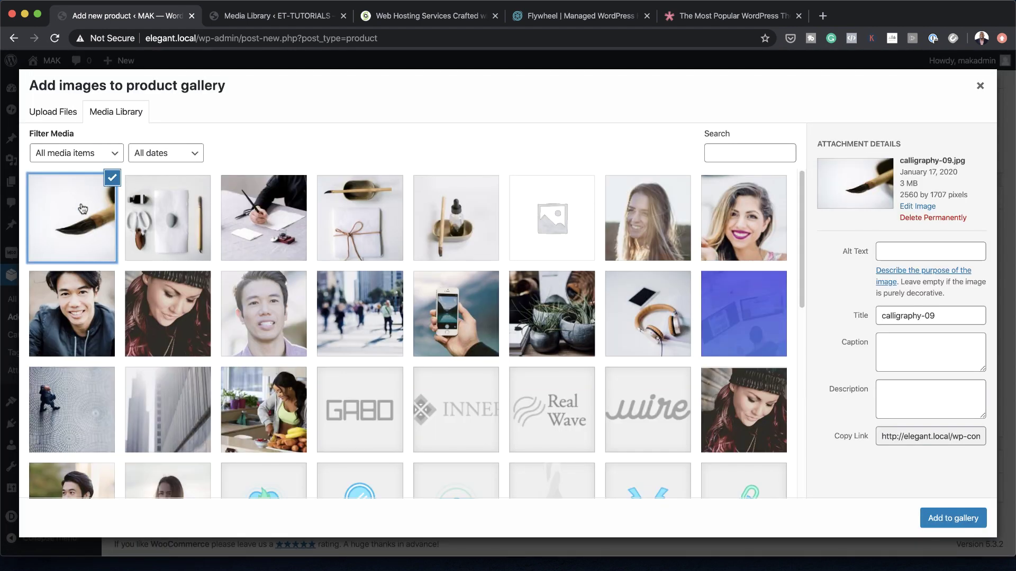
{"action": "left_click", "coordinate": [281, 212]}
{"action": "left_click", "coordinate": [370, 217]}
{"action": "left_click", "coordinate": [460, 221]}
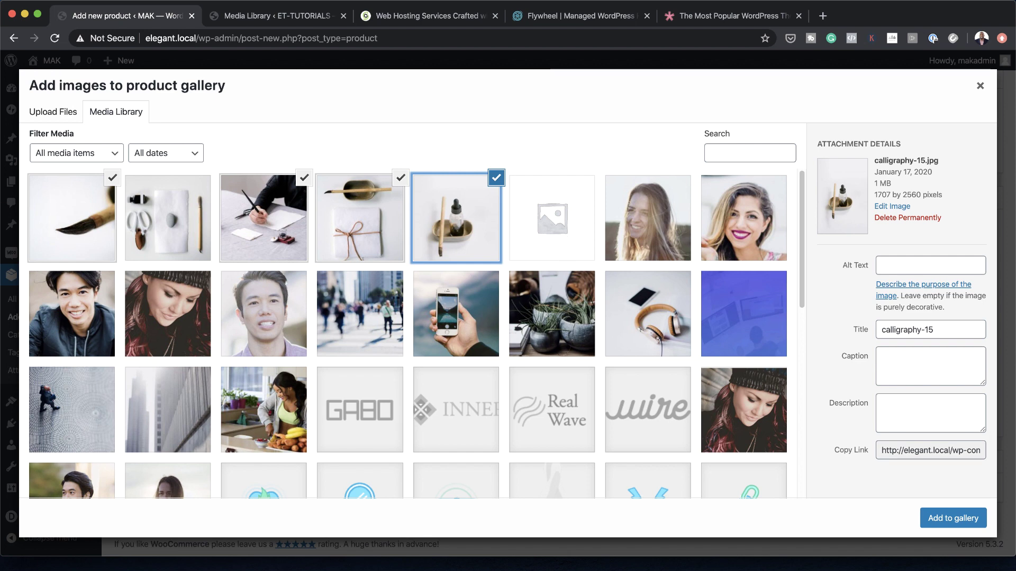
{"action": "left_click", "coordinate": [957, 519]}
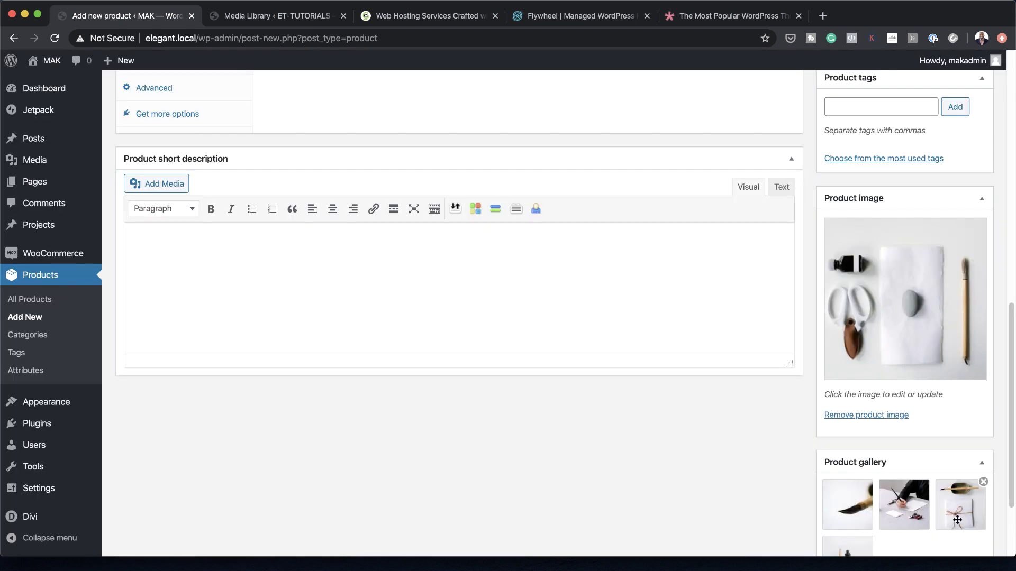
{"action": "scroll", "coordinate": [909, 487], "scroll_direction": "down", "scroll_amount": 3}
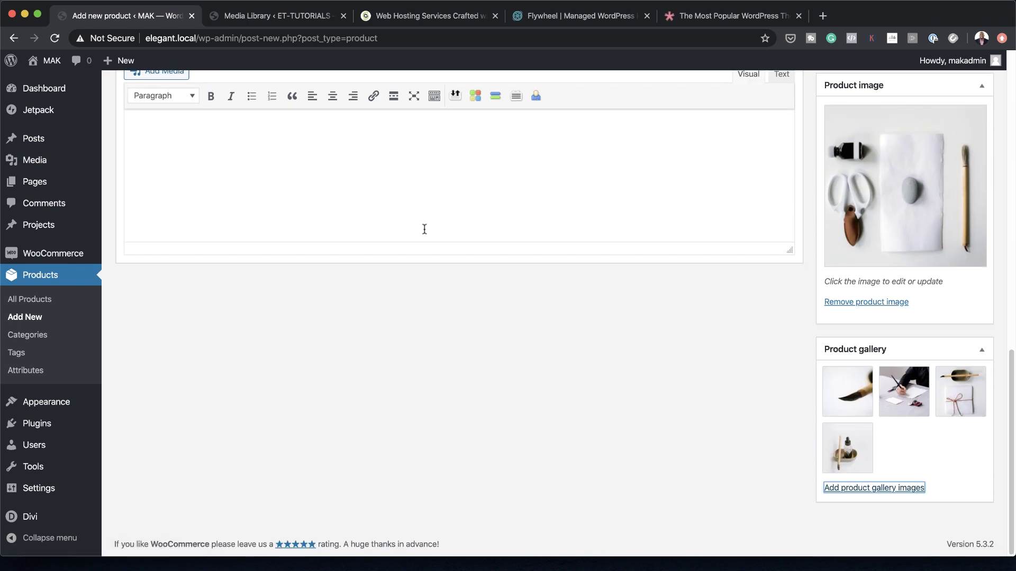
Add a custom product attribute named "What's included" with the value "1 Brush" and save it.
{"action": "scroll", "coordinate": [476, 252], "scroll_direction": "up", "scroll_amount": 7}
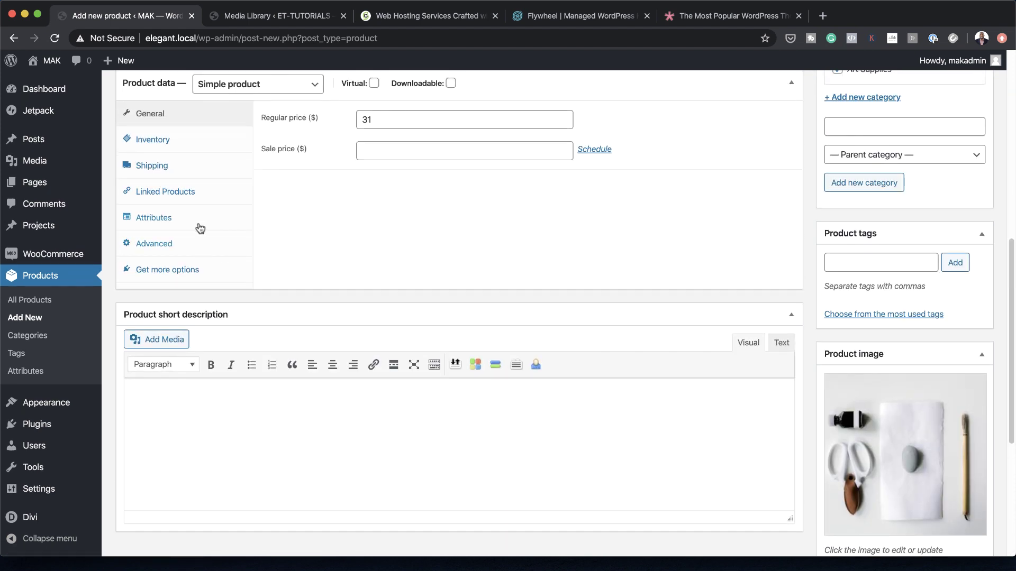
{"action": "left_click", "coordinate": [200, 225]}
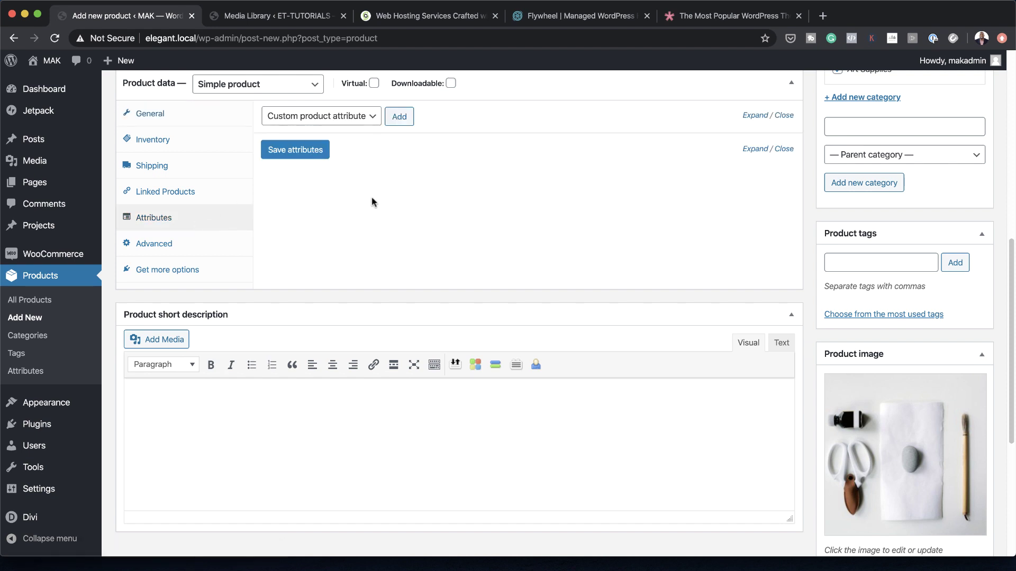
{"action": "scroll", "coordinate": [360, 199], "scroll_direction": "up", "scroll_amount": 1}
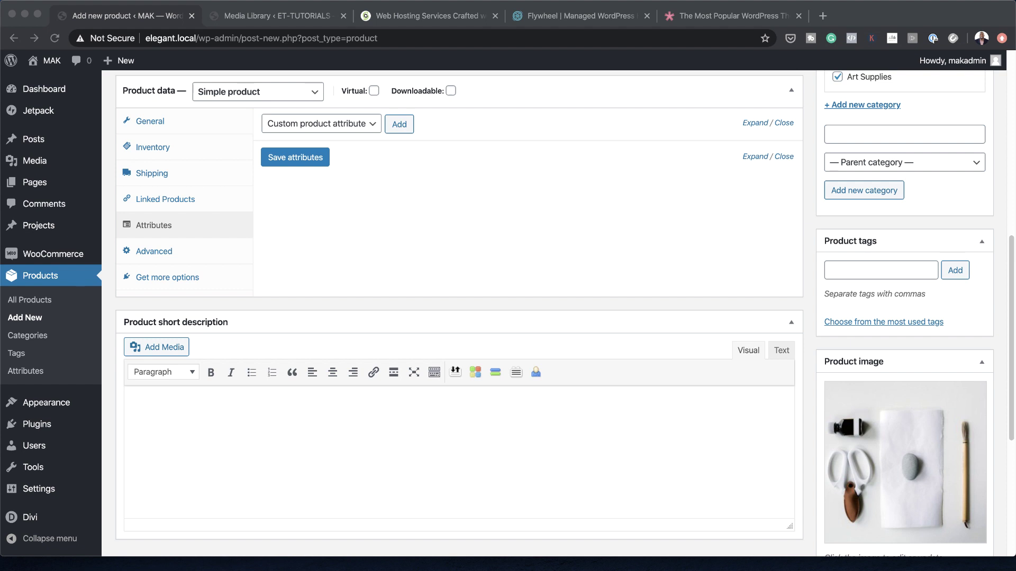
{"action": "left_click", "coordinate": [401, 127]}
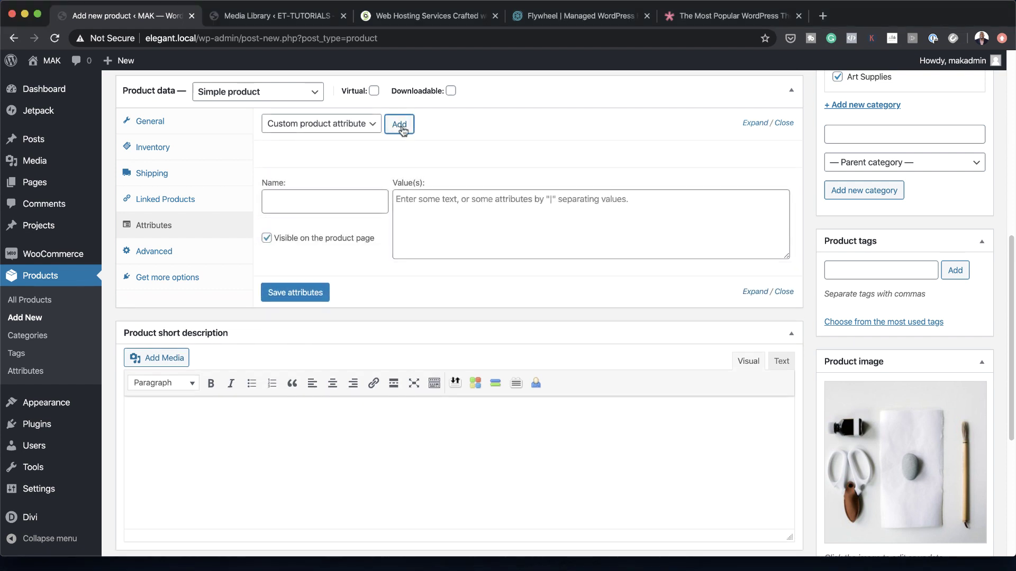
{"action": "left_click", "coordinate": [354, 204]}
{"action": "type", "text": "What"}
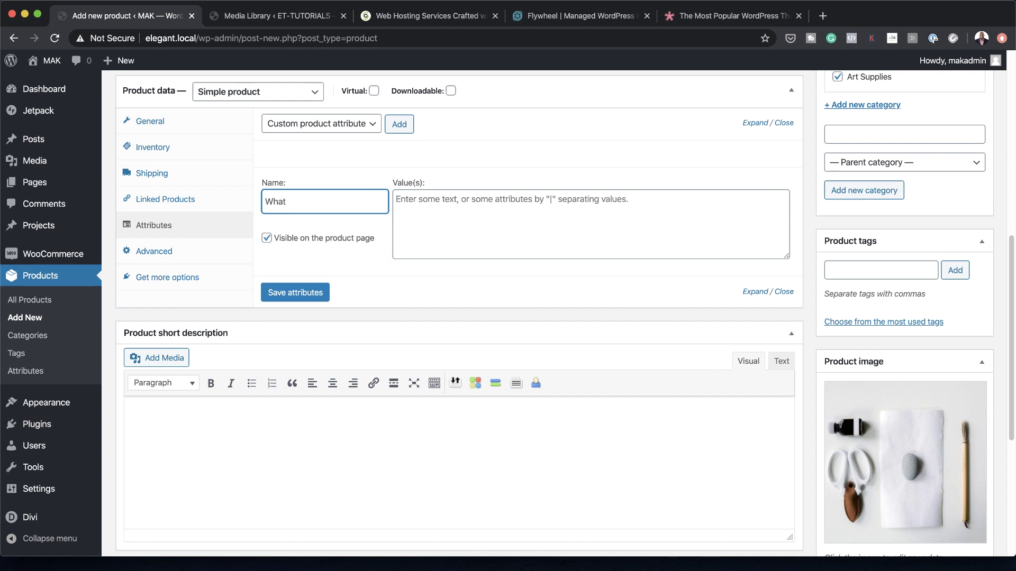
{"action": "type", "text": "'s included"}
{"action": "key", "text": "Tab"}
{"action": "type", "text": "1 Brush"}
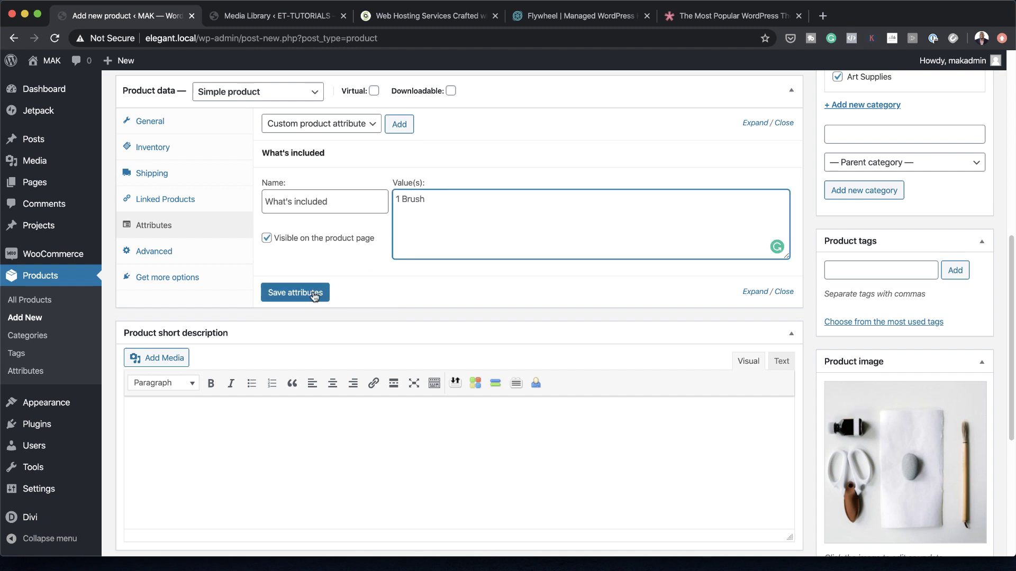
{"action": "left_click", "coordinate": [295, 293]}
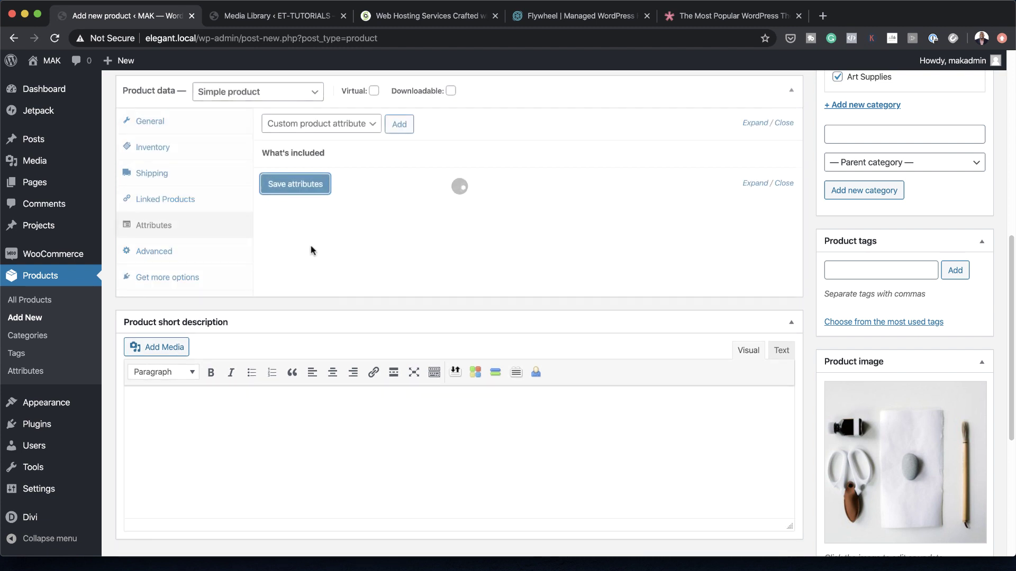
Add a custom product attribute named "1 Bowl" with the value "1 Bowl" and save it.
{"action": "left_click", "coordinate": [369, 233]}
{"action": "type", "text": "1 Bowl"}
{"action": "key", "text": "Tab"}
{"action": "type", "text": "1 Bowl"}
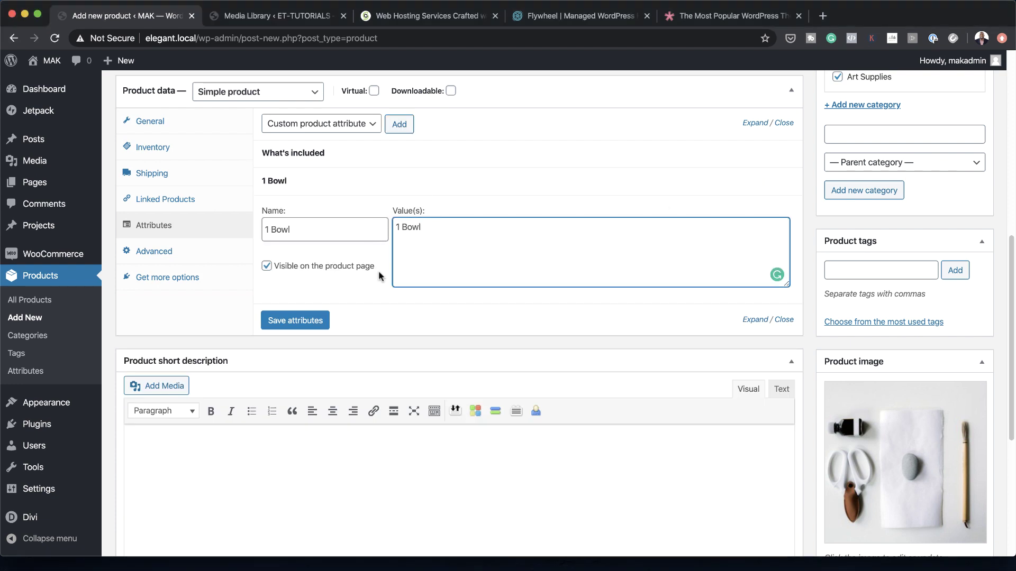
{"action": "left_click", "coordinate": [295, 319]}
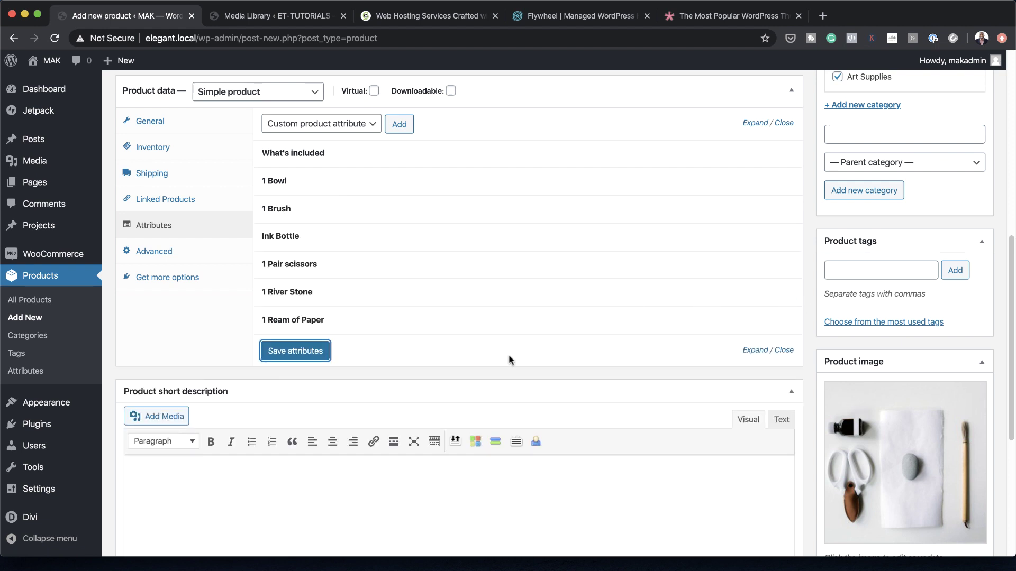
Publish the Calligraphy Set product and switch its editor to the Divi Builder.
{"action": "scroll", "coordinate": [553, 371], "scroll_direction": "up", "scroll_amount": 1}
{"action": "scroll", "coordinate": [553, 371], "scroll_direction": "up", "scroll_amount": 8}
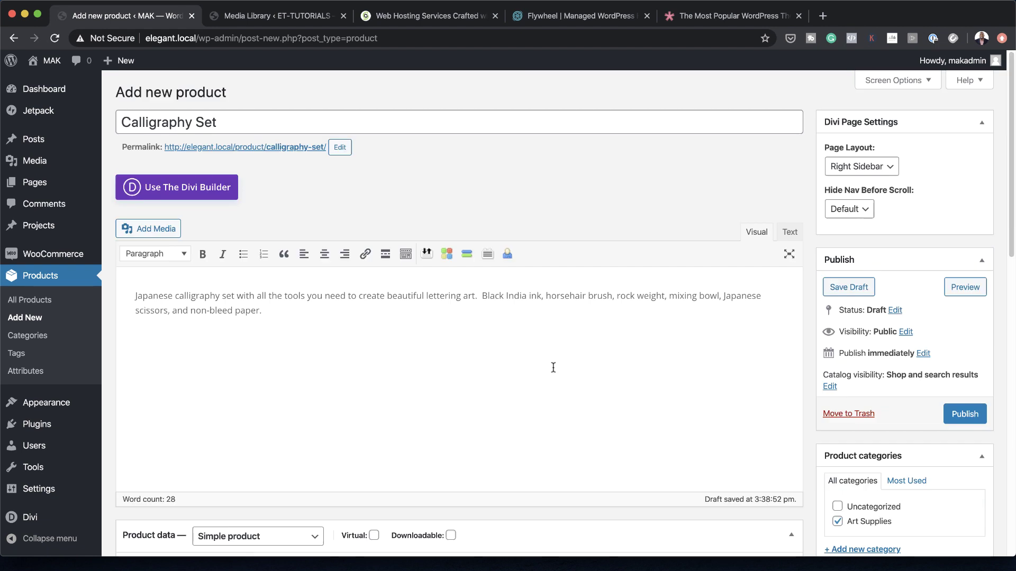
{"action": "left_click", "coordinate": [970, 414]}
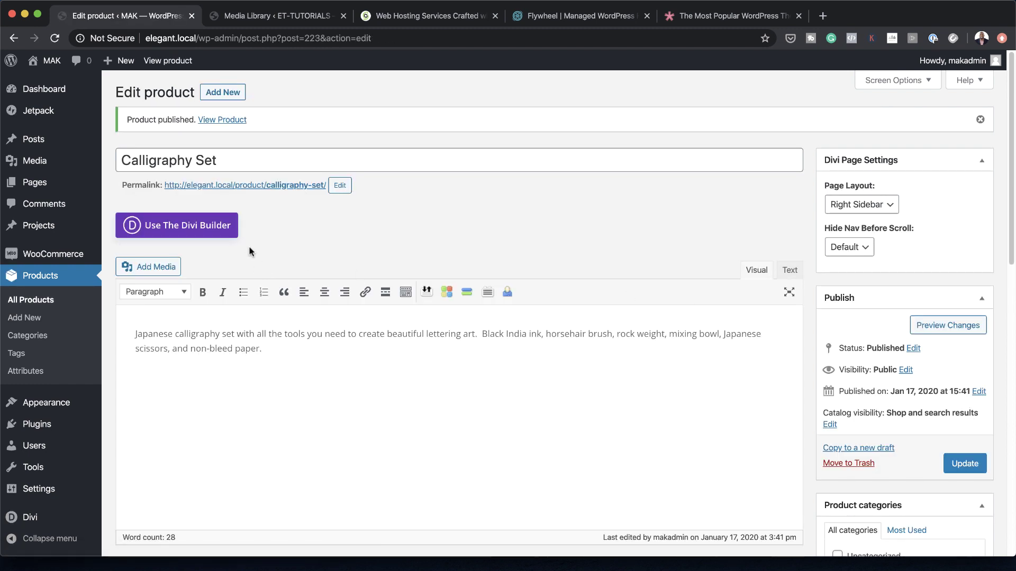
{"action": "left_click", "coordinate": [184, 226]}
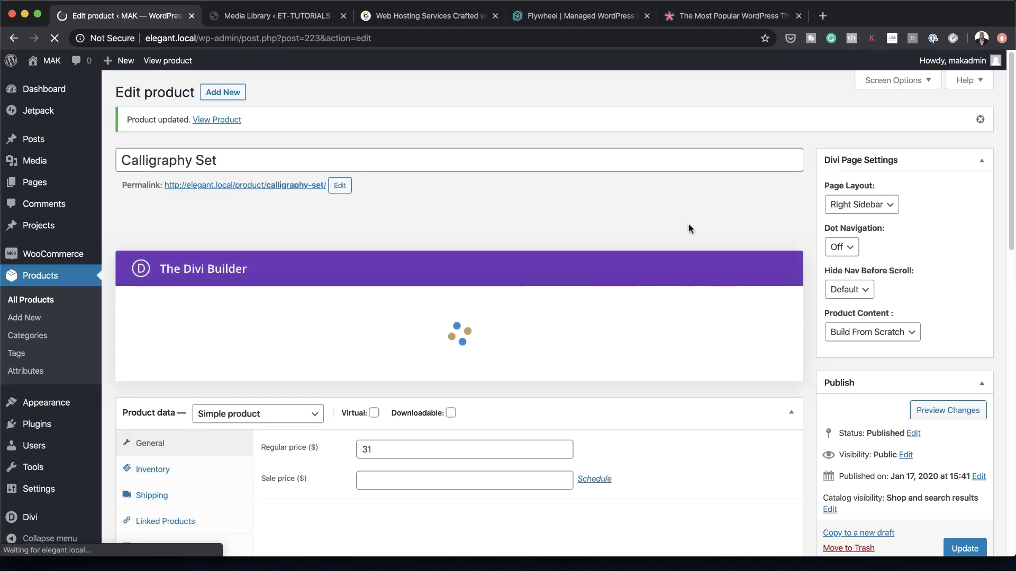
Set the product's page layout to Fullwidth, update it, and open the page for building on the front end.
{"action": "left_click", "coordinate": [872, 202]}
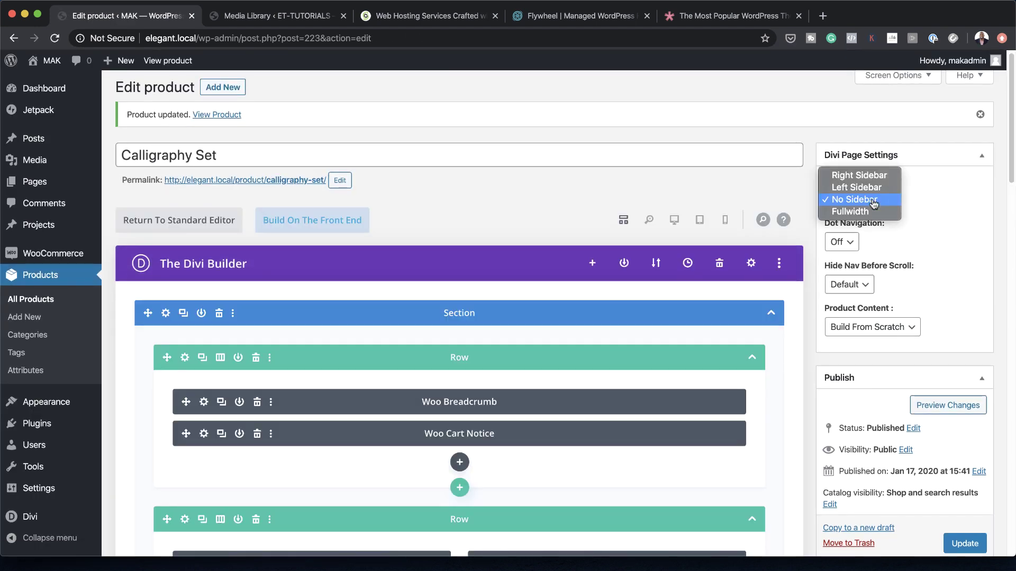
{"action": "left_click", "coordinate": [871, 211]}
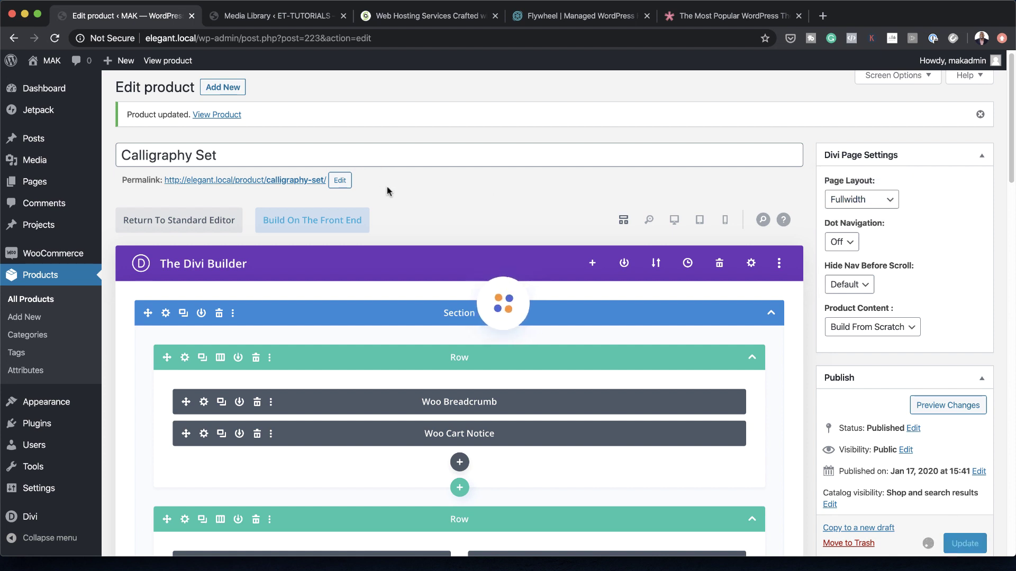
{"action": "left_click", "coordinate": [317, 223]}
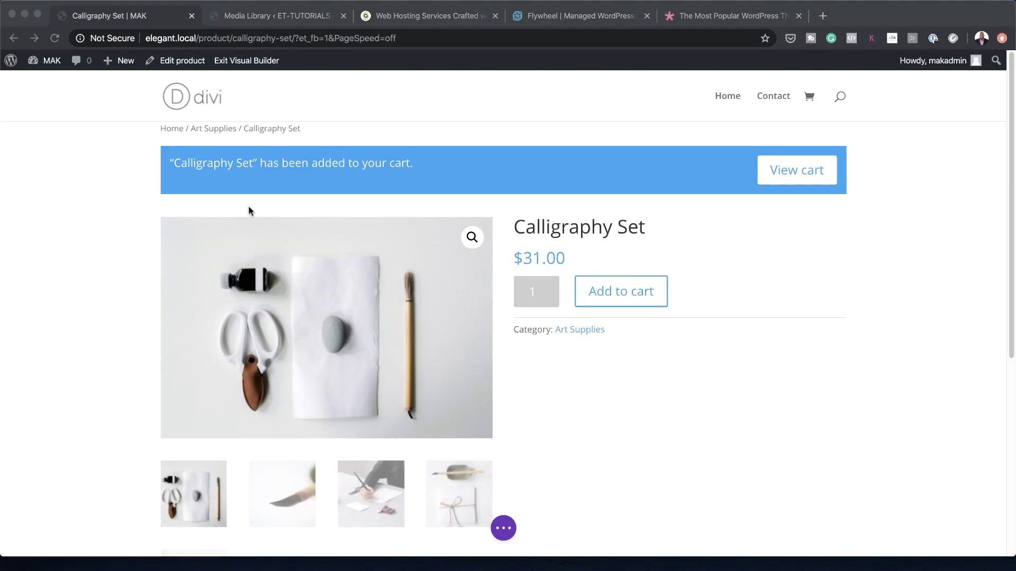
Delete the default product section and dismiss the row choice for the empty section that replaces it.
{"action": "left_click", "coordinate": [721, 245]}
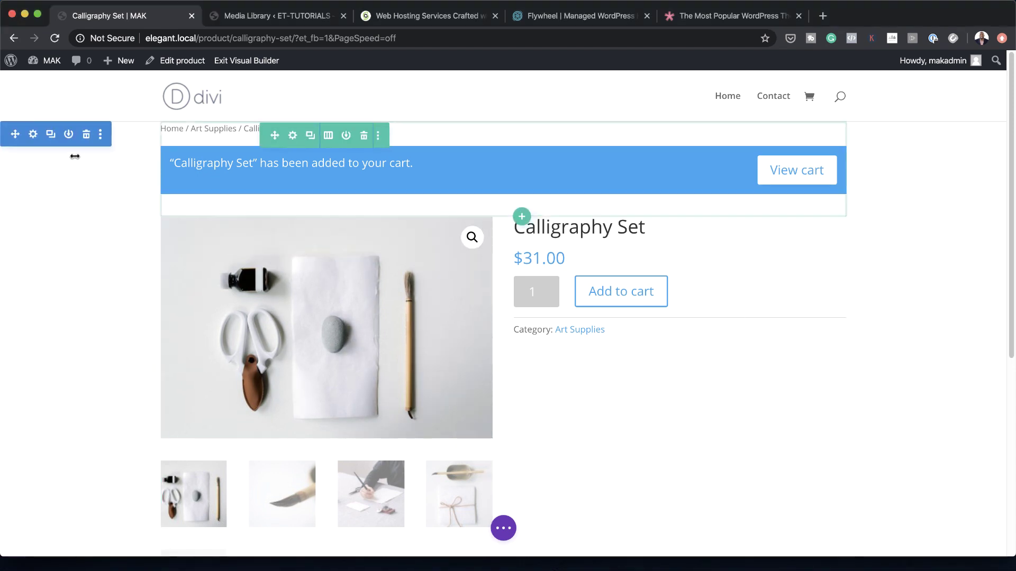
{"action": "left_click", "coordinate": [86, 137]}
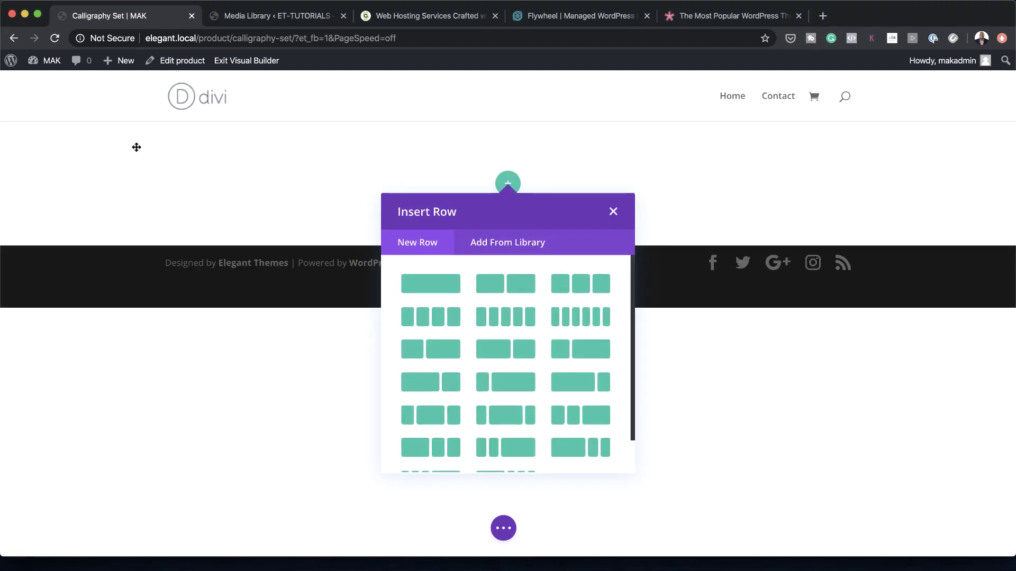
{"action": "left_click", "coordinate": [613, 211]}
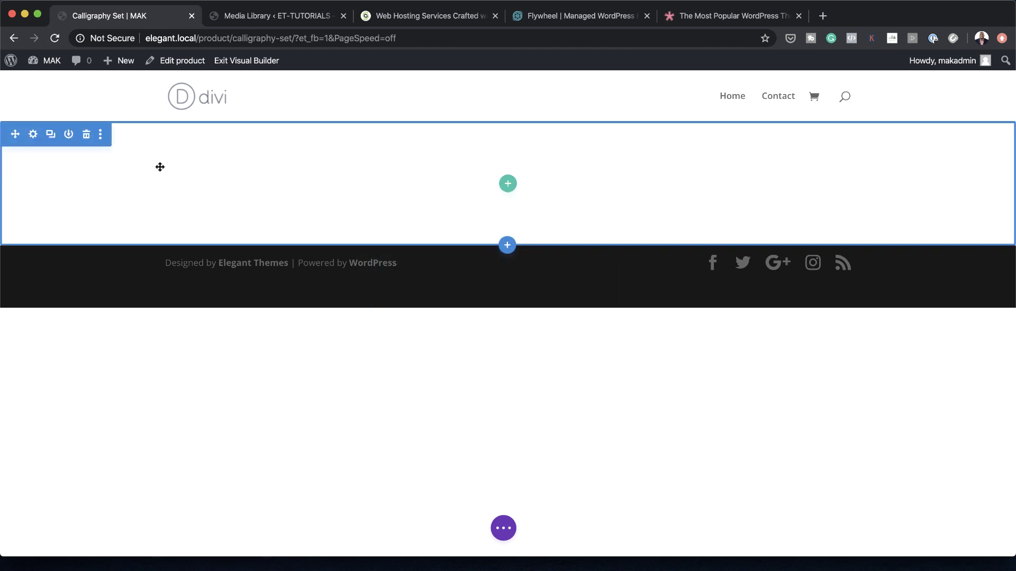
Dock the empty section's settings at the side and set its background color to #f2f2f2.
{"action": "left_click", "coordinate": [33, 135]}
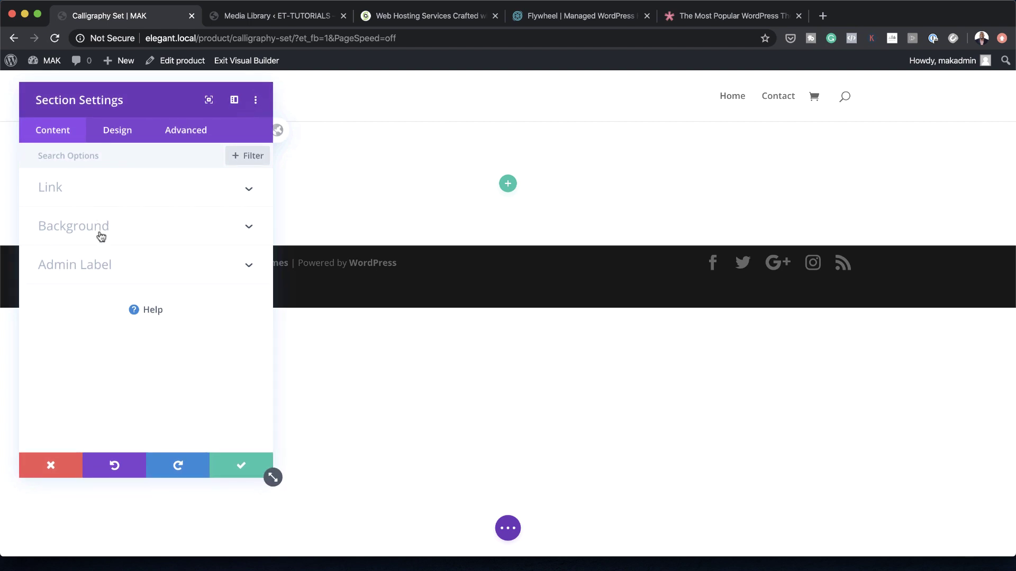
{"action": "left_click", "coordinate": [234, 102]}
{"action": "left_click", "coordinate": [70, 203]}
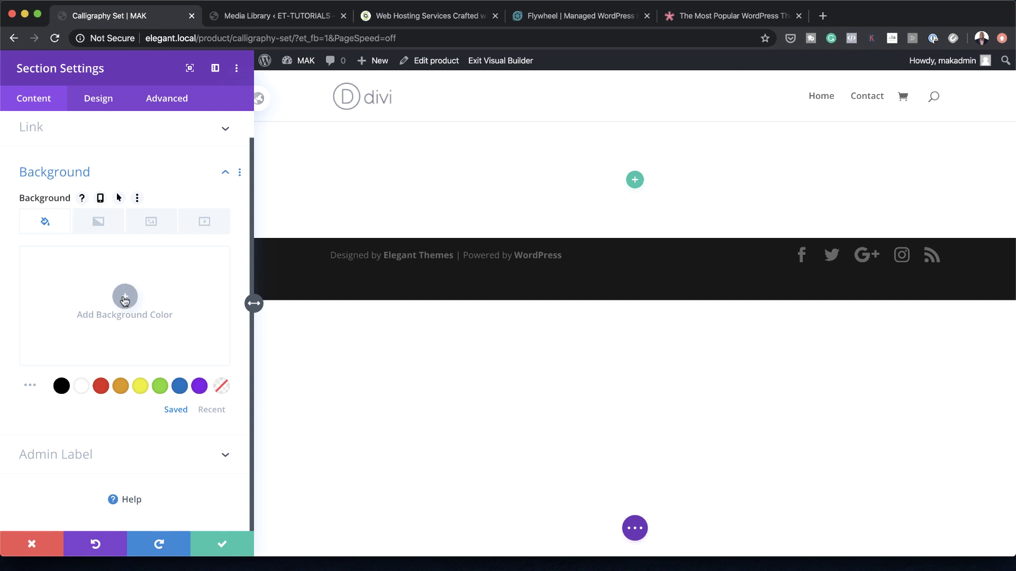
{"action": "left_click", "coordinate": [125, 297]}
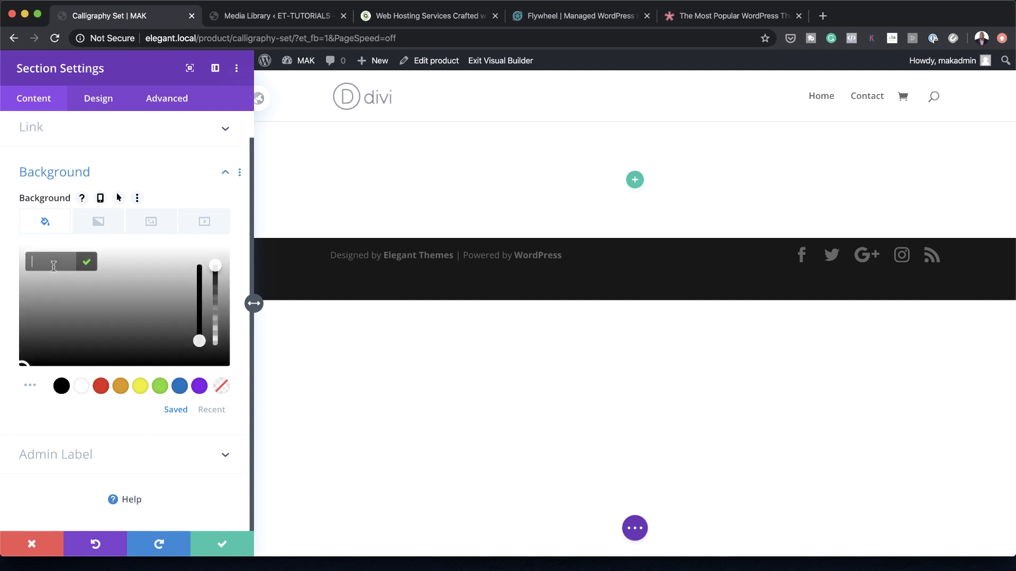
{"action": "type", "text": "#f2f2f2"}
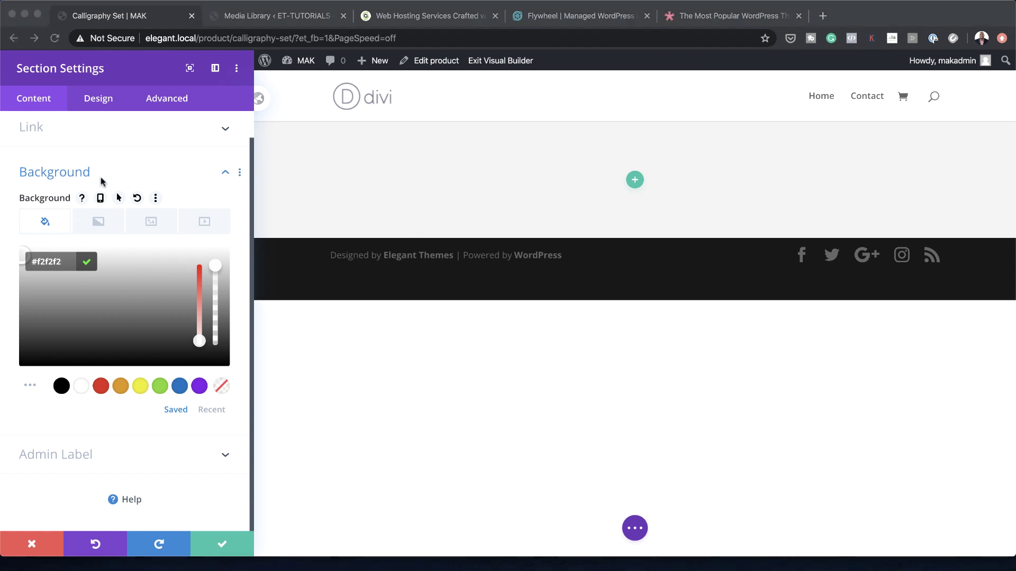
Set both the section's width and its max width to 100%.
{"action": "left_click", "coordinate": [91, 102]}
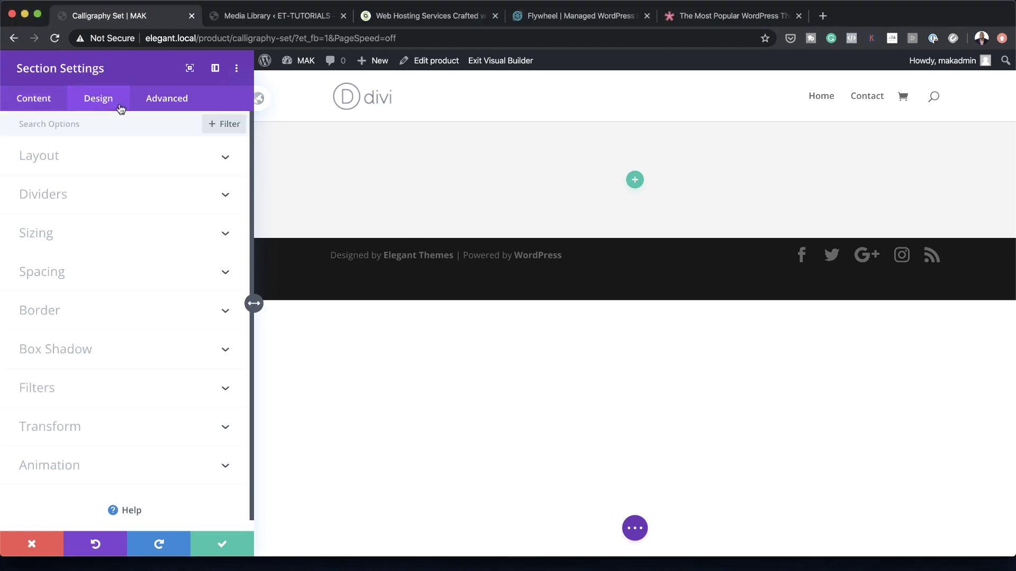
{"action": "left_click", "coordinate": [71, 241]}
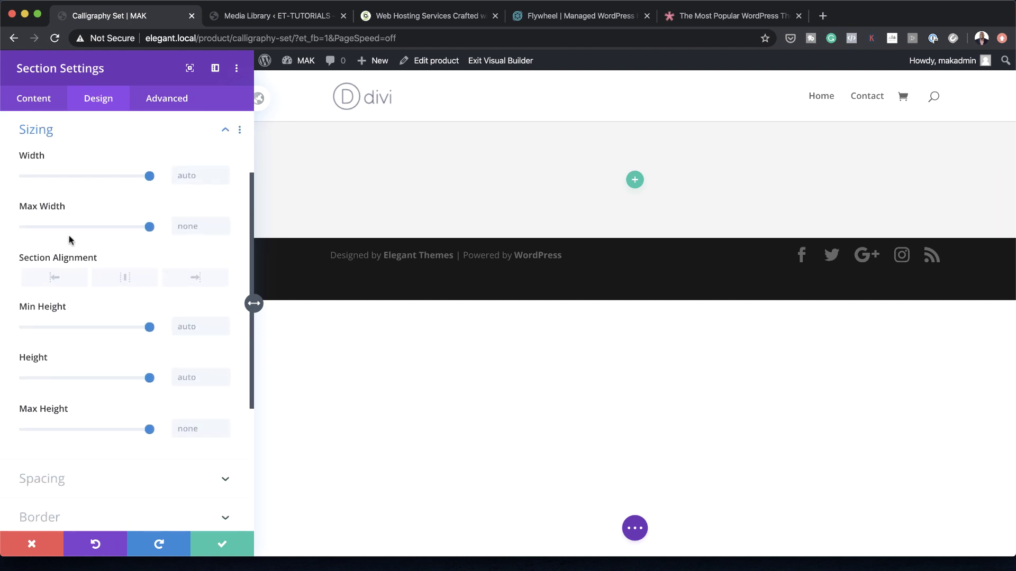
{"action": "left_click", "coordinate": [191, 175]}
{"action": "type", "text": "100%"}
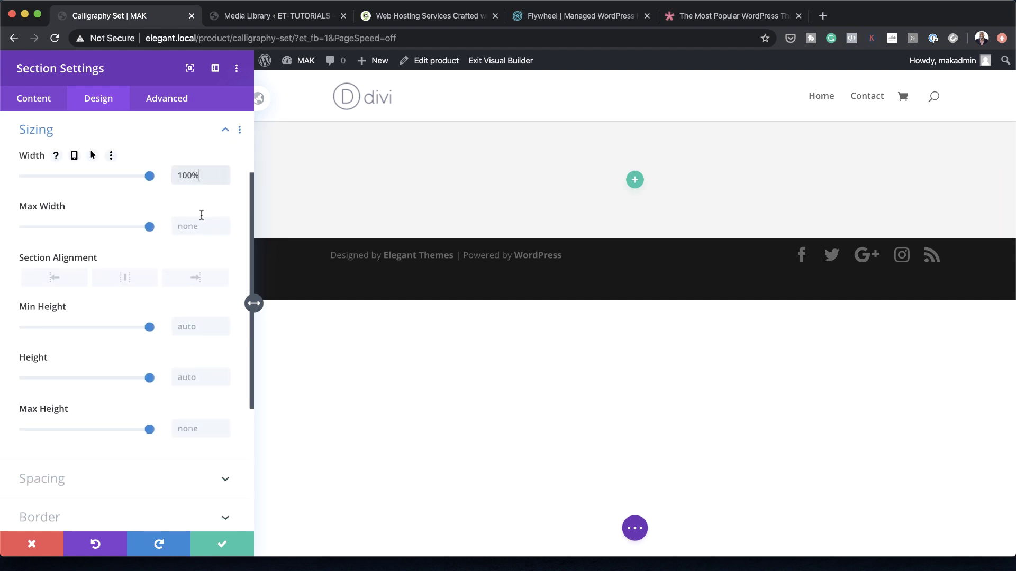
{"action": "left_click", "coordinate": [189, 226]}
{"action": "type", "text": "100%"}
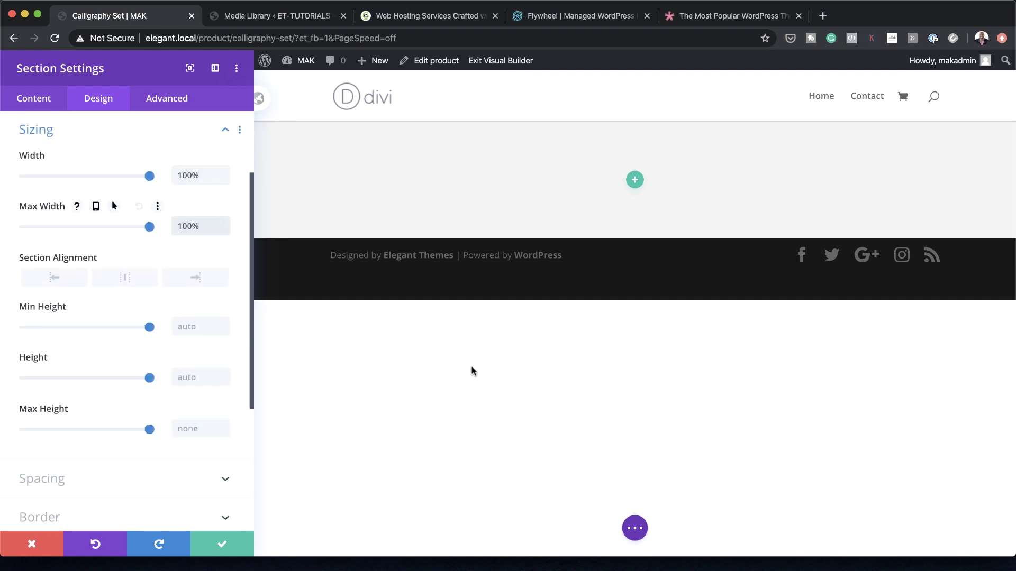
Set the section's padding to 0vw at the top and 2vw at the bottom, and save the section settings.
{"action": "scroll", "coordinate": [80, 407], "scroll_direction": "down", "scroll_amount": 3}
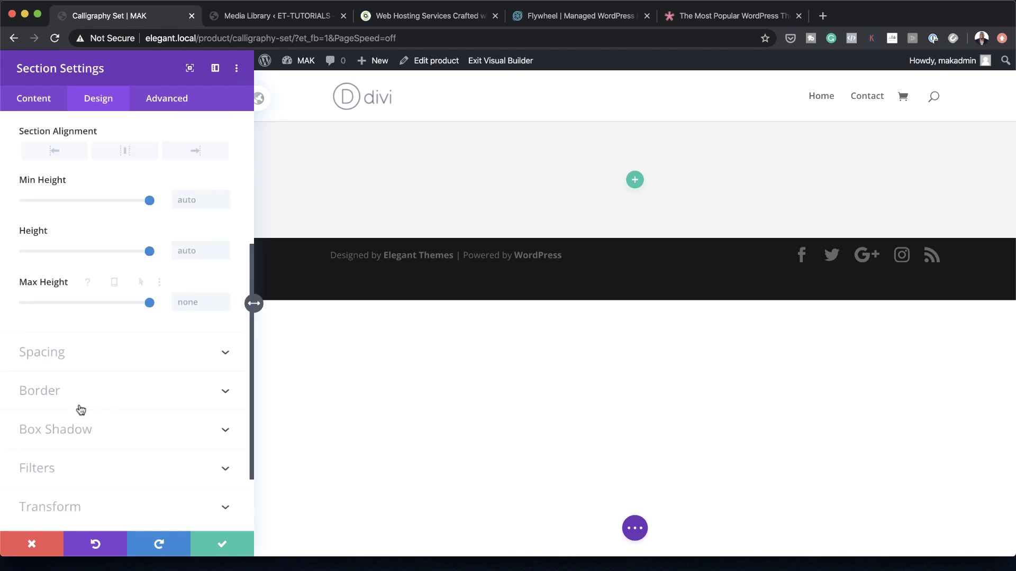
{"action": "left_click", "coordinate": [66, 359]}
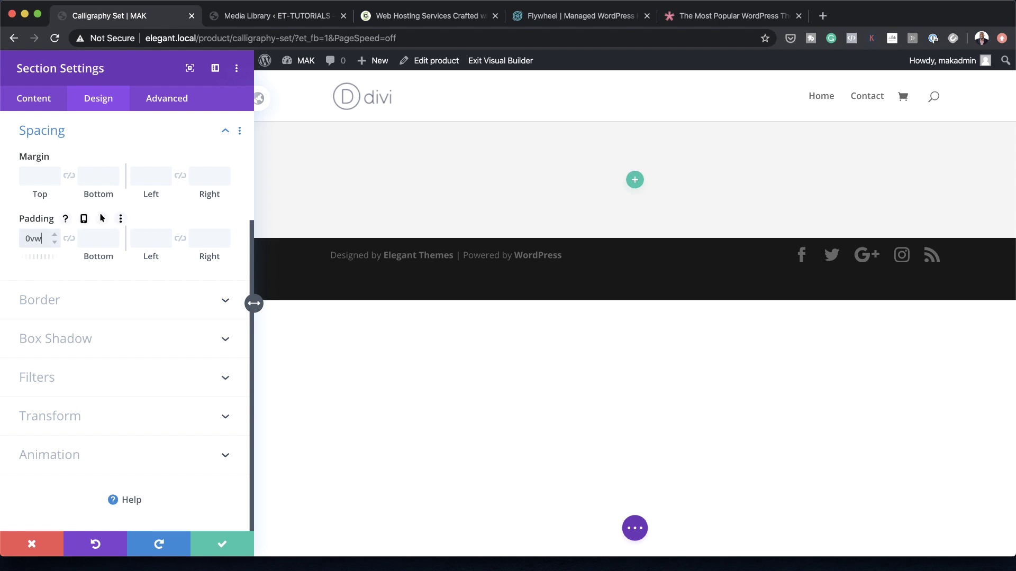
{"action": "left_click", "coordinate": [94, 239]}
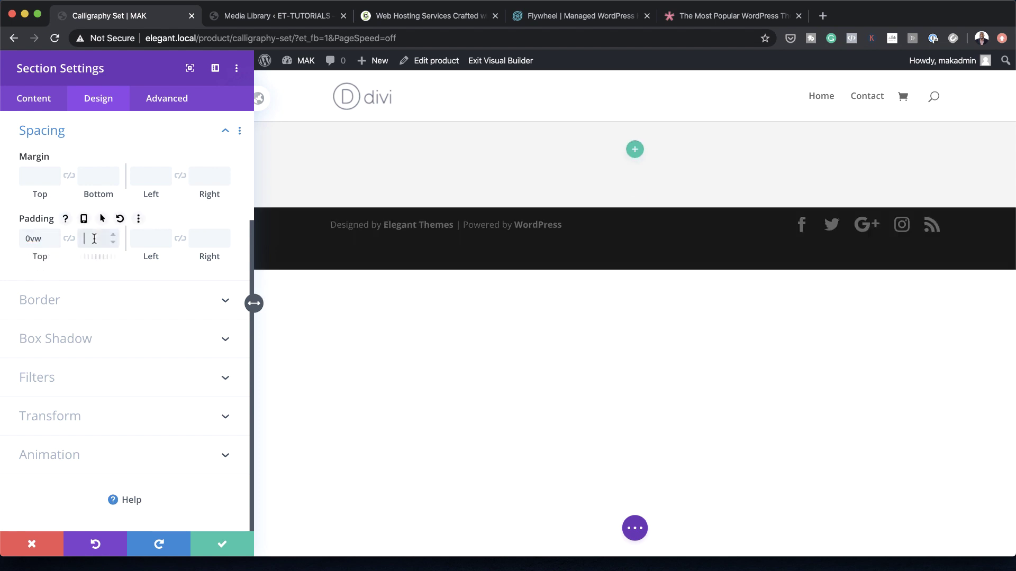
{"action": "type", "text": "2vw"}
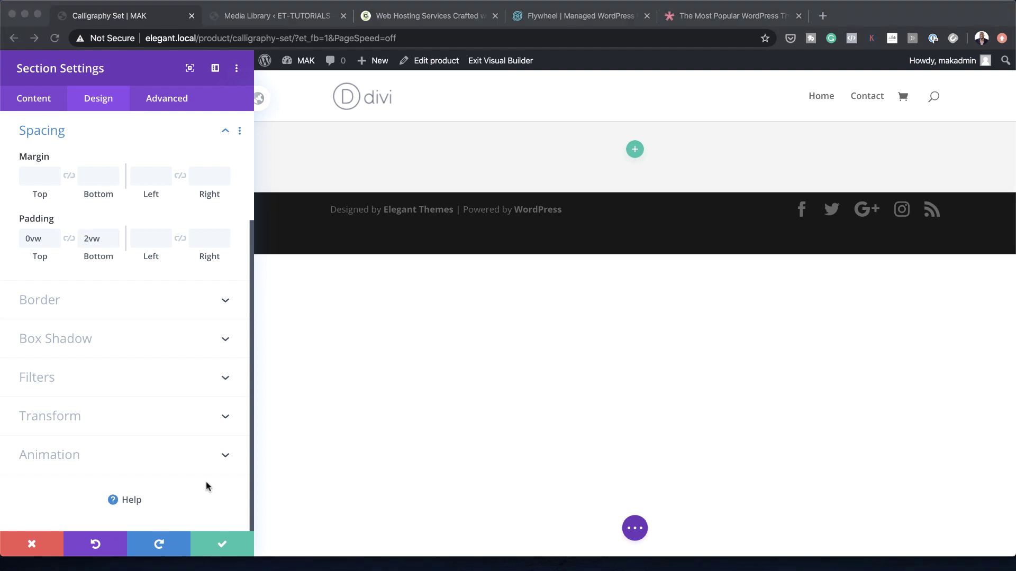
{"action": "left_click", "coordinate": [224, 541]}
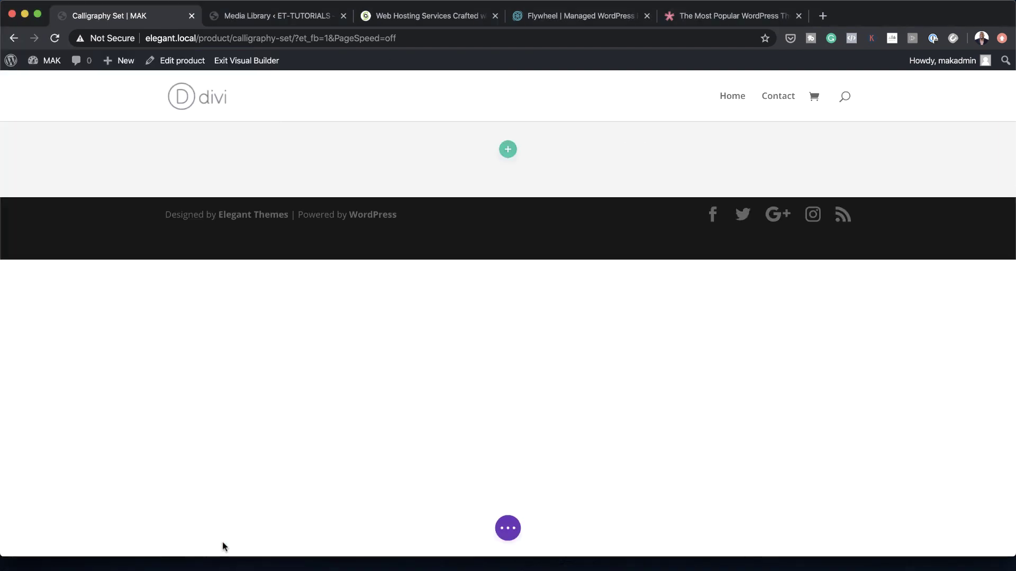
Insert a single-column row in the grey section without adding a module.
{"action": "left_click", "coordinate": [509, 150]}
{"action": "left_click", "coordinate": [419, 253]}
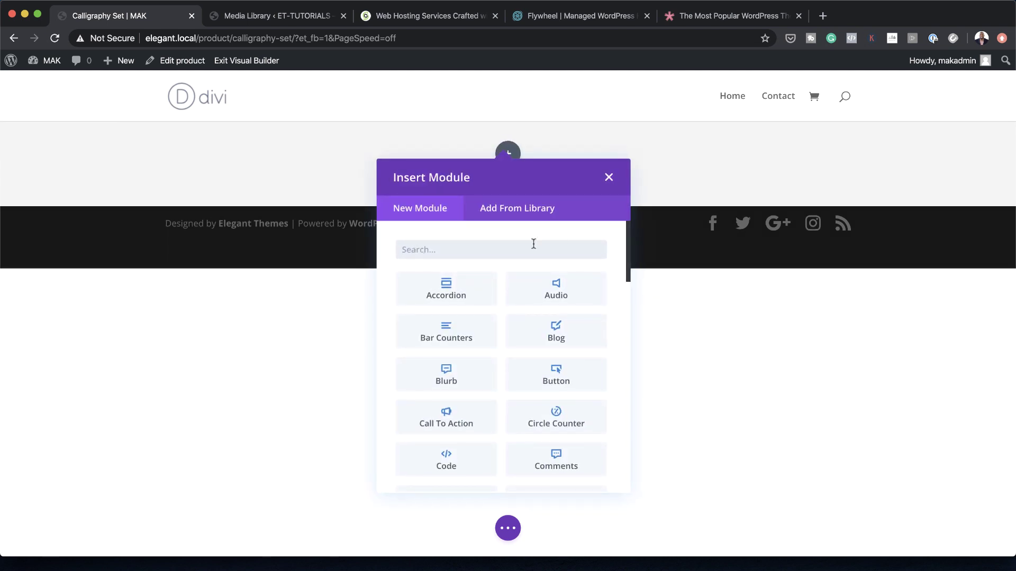
{"action": "left_click", "coordinate": [608, 177]}
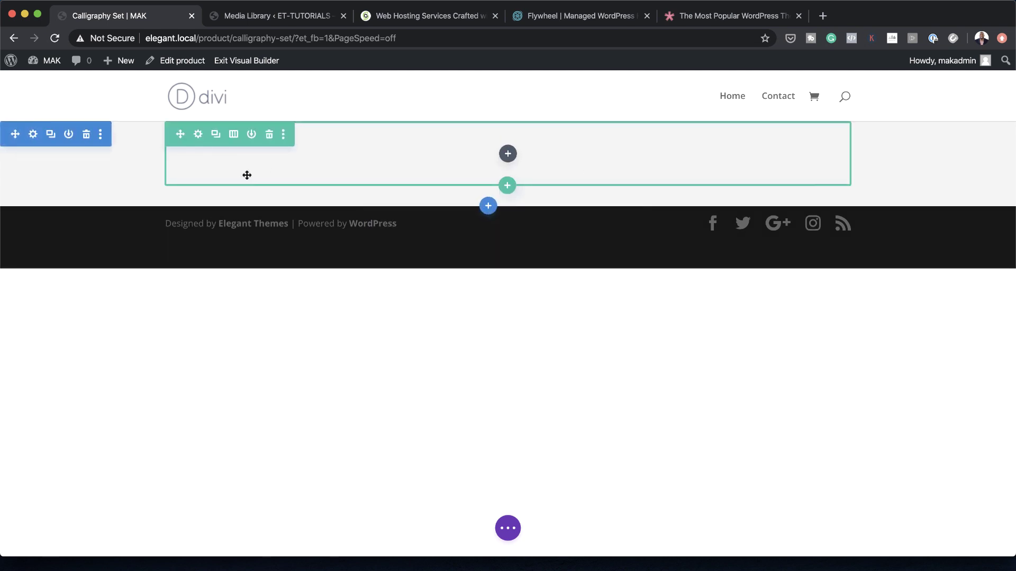
Enable a custom gutter width and equalized column heights for the row, and set its width to 80%.
{"action": "left_click", "coordinate": [198, 134]}
{"action": "left_click", "coordinate": [98, 98]}
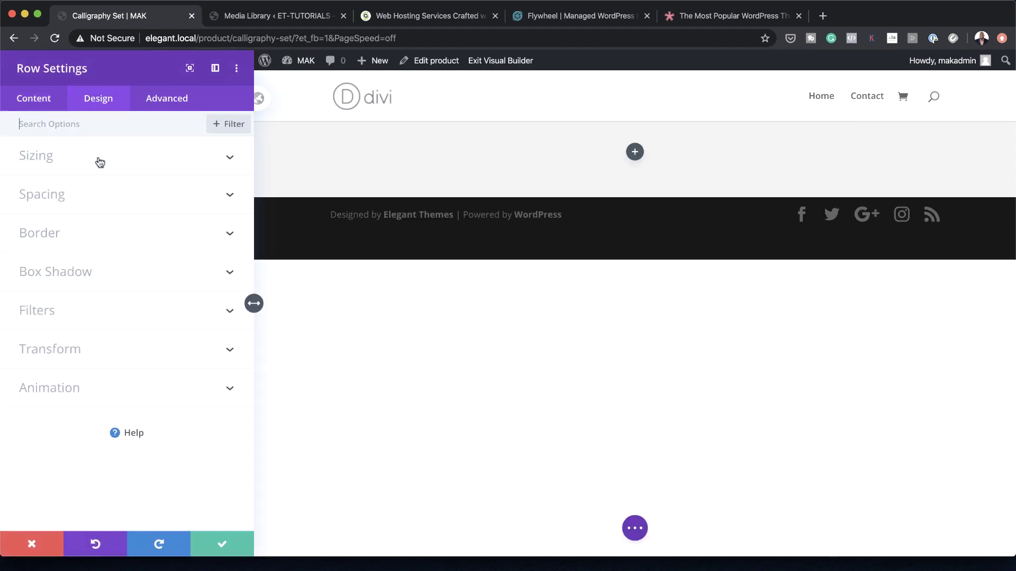
{"action": "left_click", "coordinate": [56, 158]}
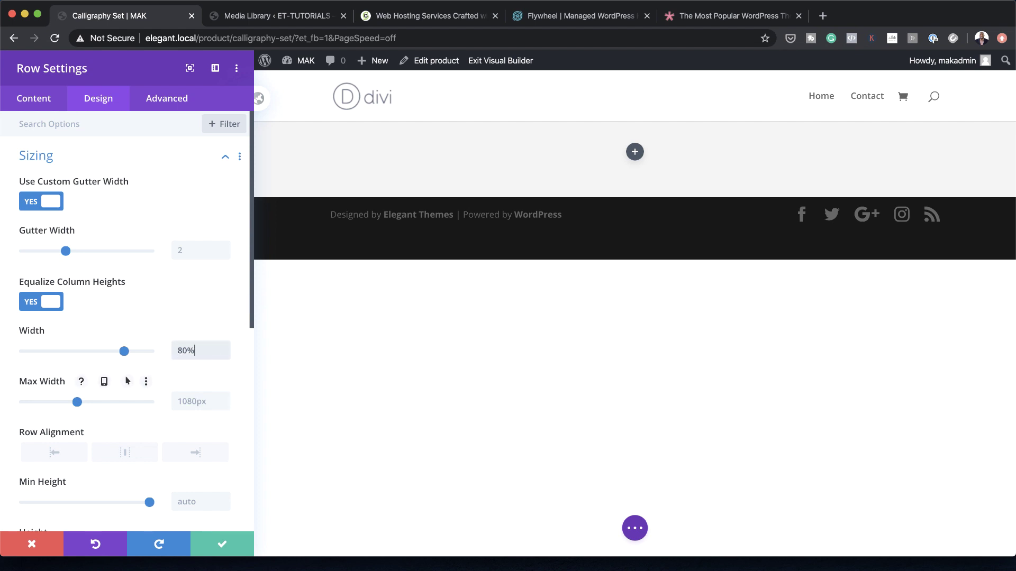
Enable responsive values for the row's width, set the tablet width to 63%, and open the phone width for editing.
{"action": "left_click", "coordinate": [141, 335]}
{"action": "left_click", "coordinate": [74, 332]}
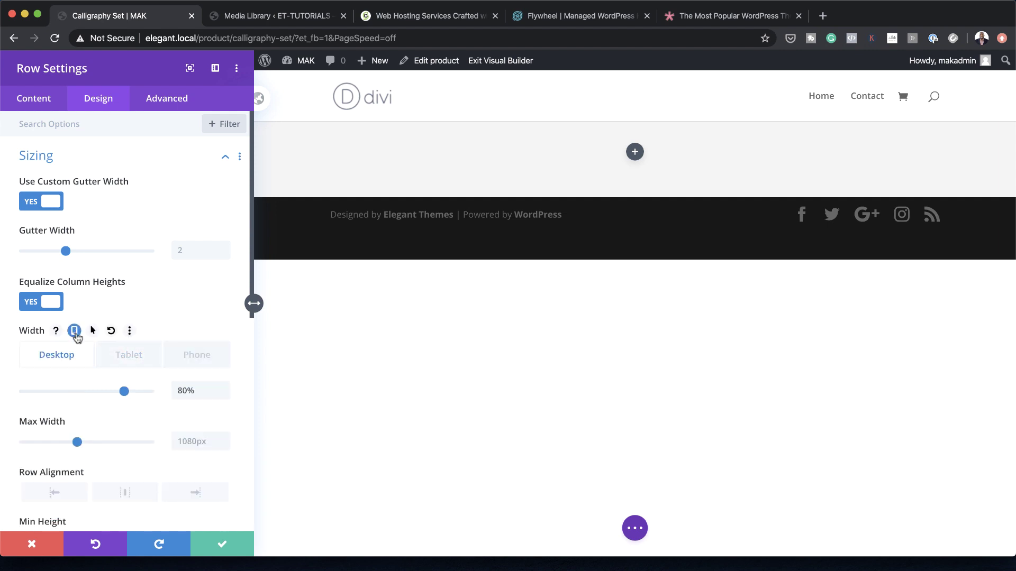
{"action": "left_click", "coordinate": [141, 357]}
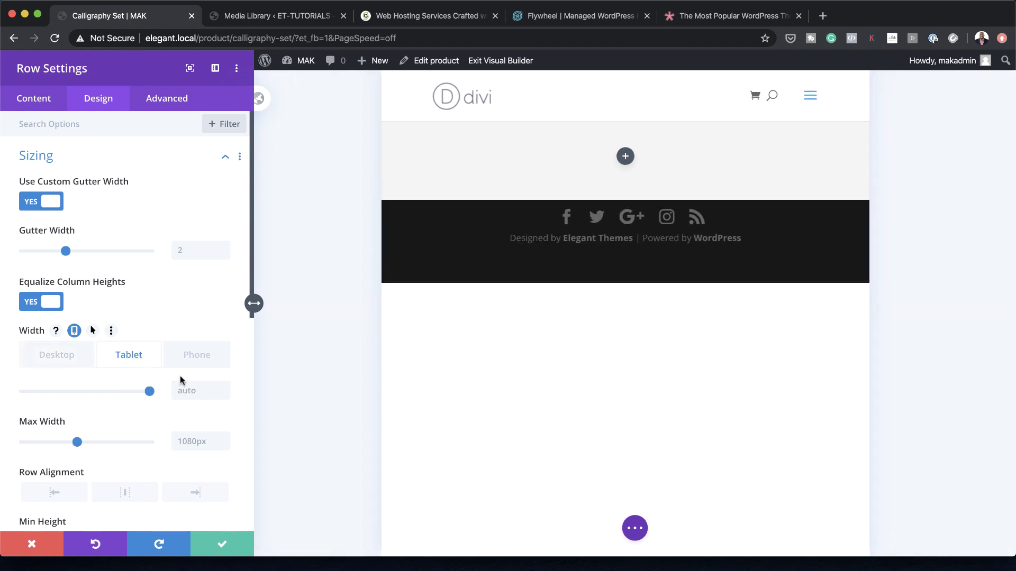
{"action": "left_click", "coordinate": [188, 391]}
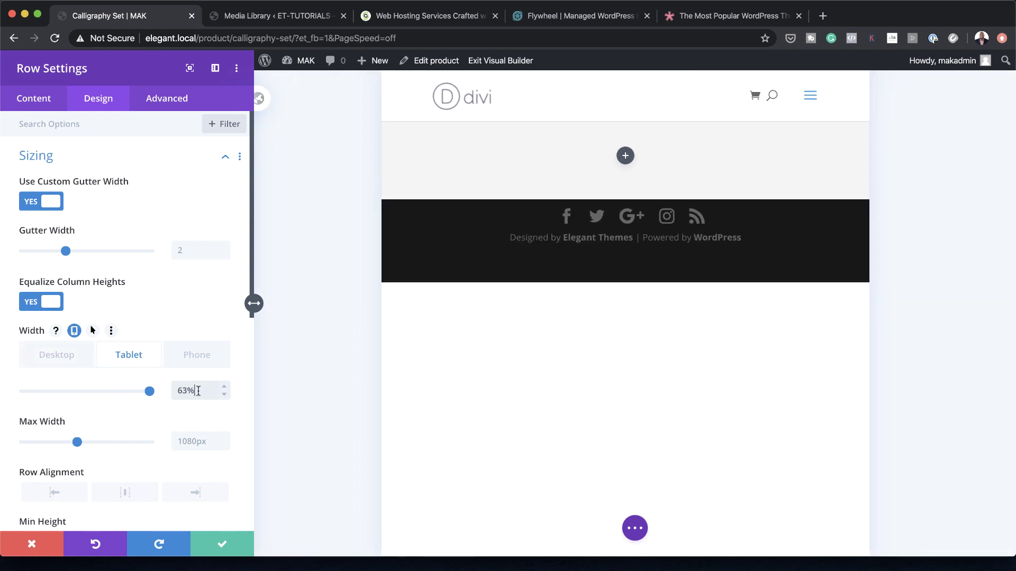
{"action": "left_click", "coordinate": [197, 357]}
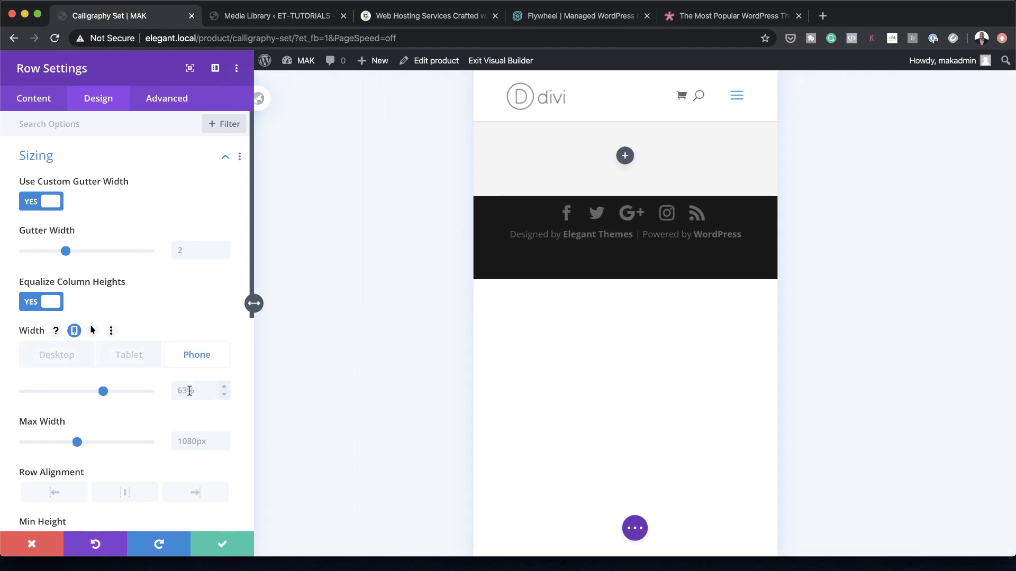
{"action": "left_click", "coordinate": [187, 391]}
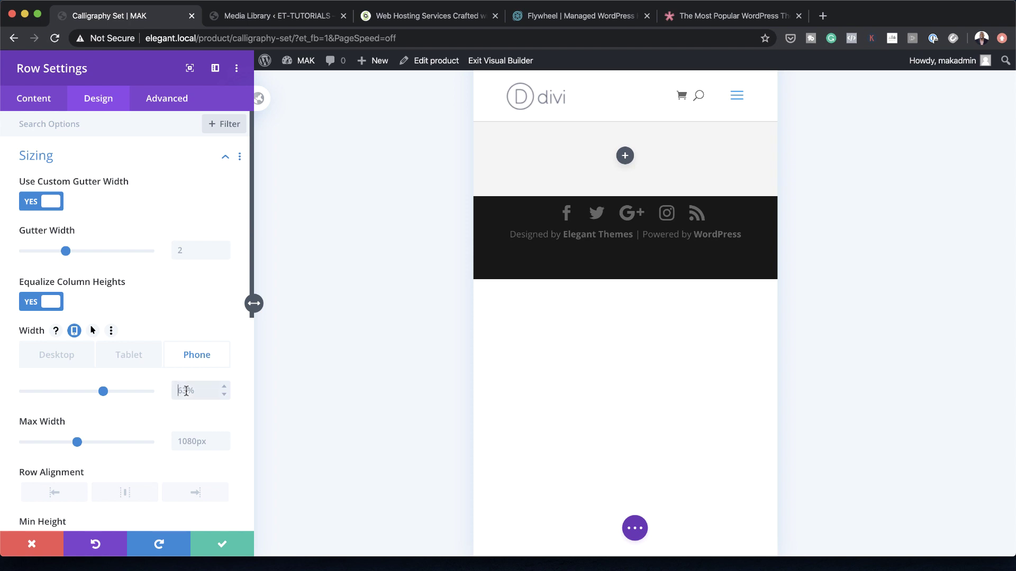
Try a 0px top margin for the row in its spacing options.
{"action": "scroll", "coordinate": [183, 431], "scroll_direction": "down", "scroll_amount": 6}
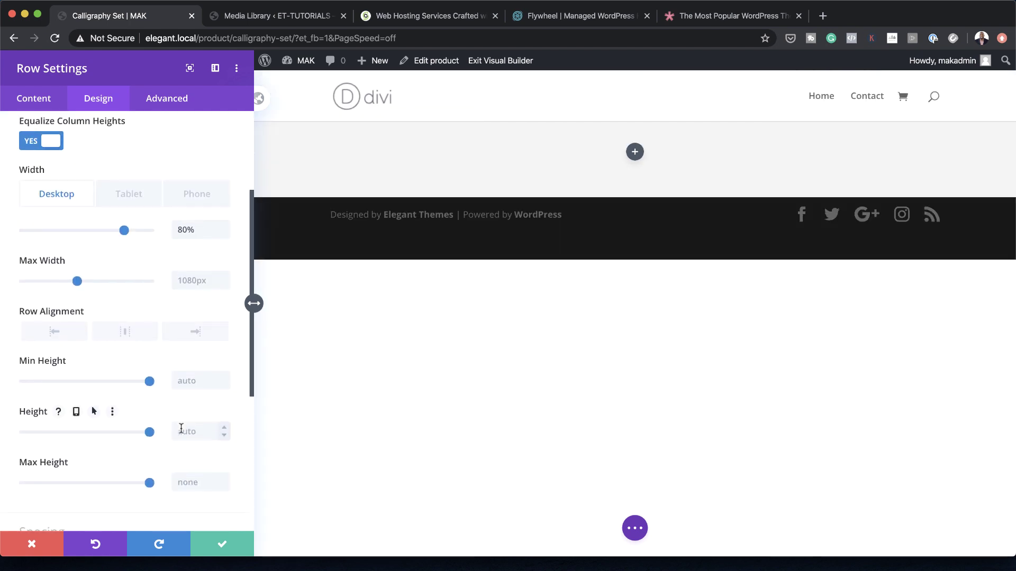
{"action": "left_click", "coordinate": [37, 379]}
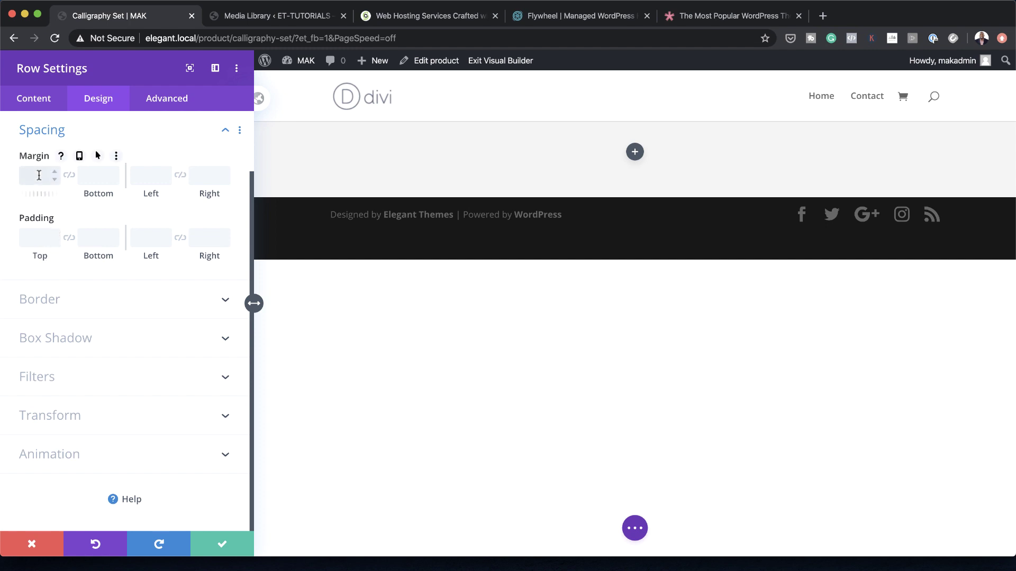
{"action": "type", "text": "0px"}
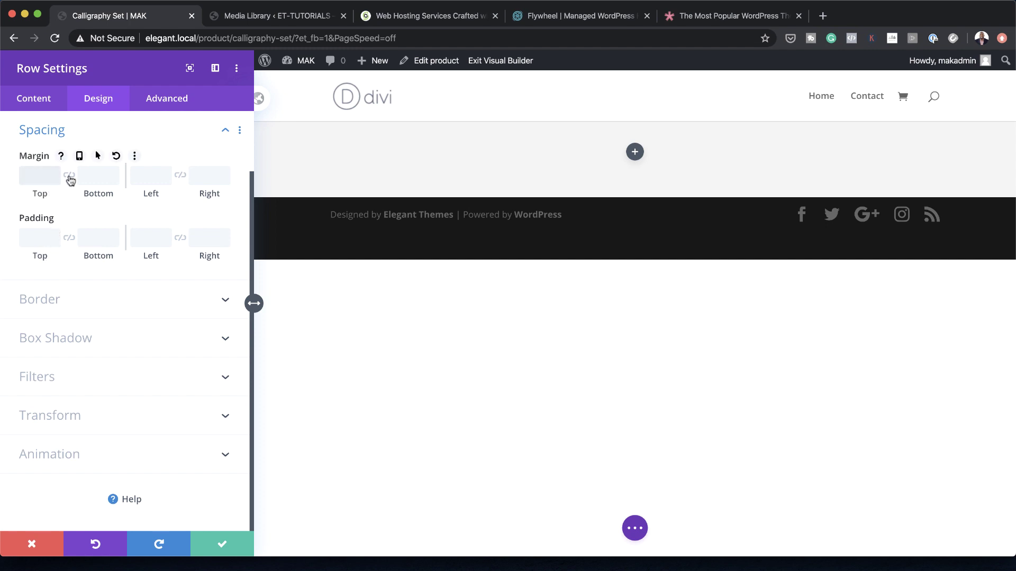
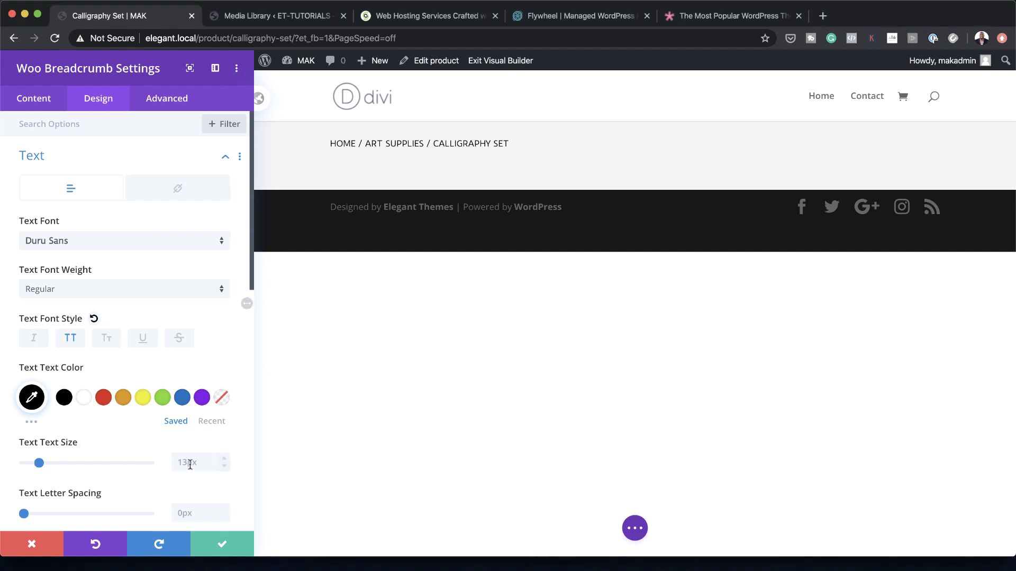
Set the breadcrumb text size to 0.7vw on desktop, 1.5vw on tablet and 1.7vw on phone.
{"action": "type", "text": "0.7vw"}
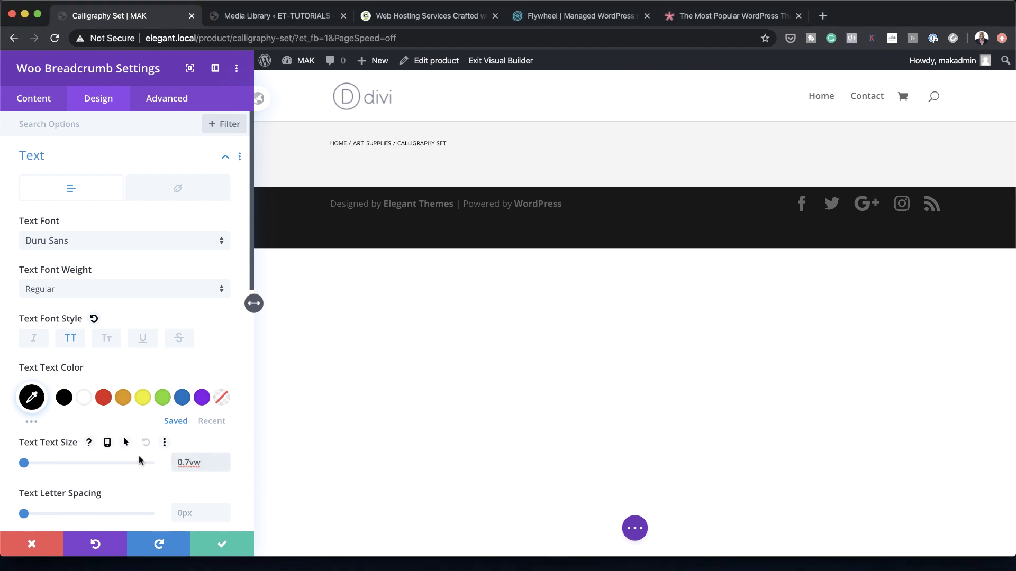
{"action": "left_click", "coordinate": [109, 444]}
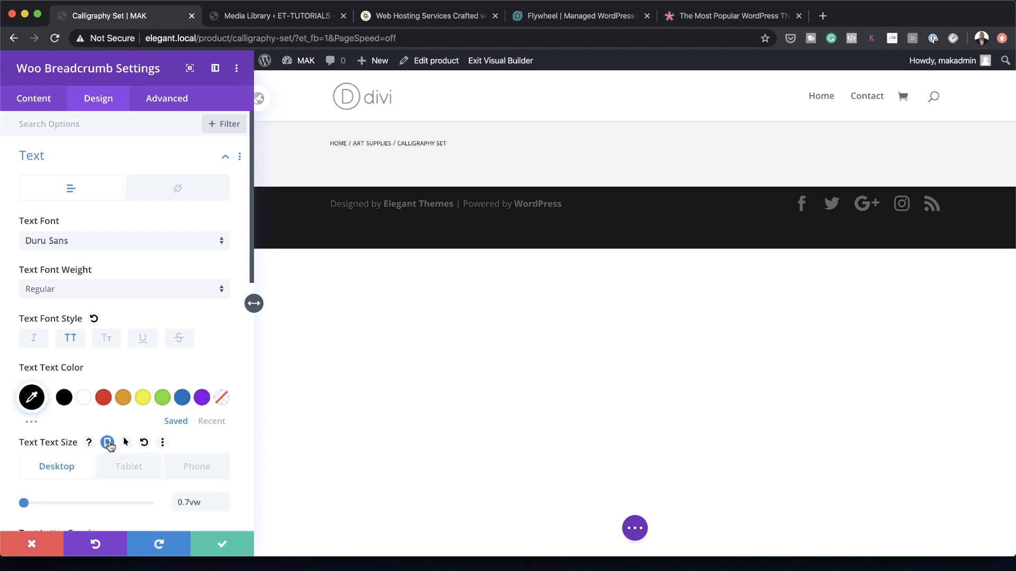
{"action": "left_click", "coordinate": [132, 467]}
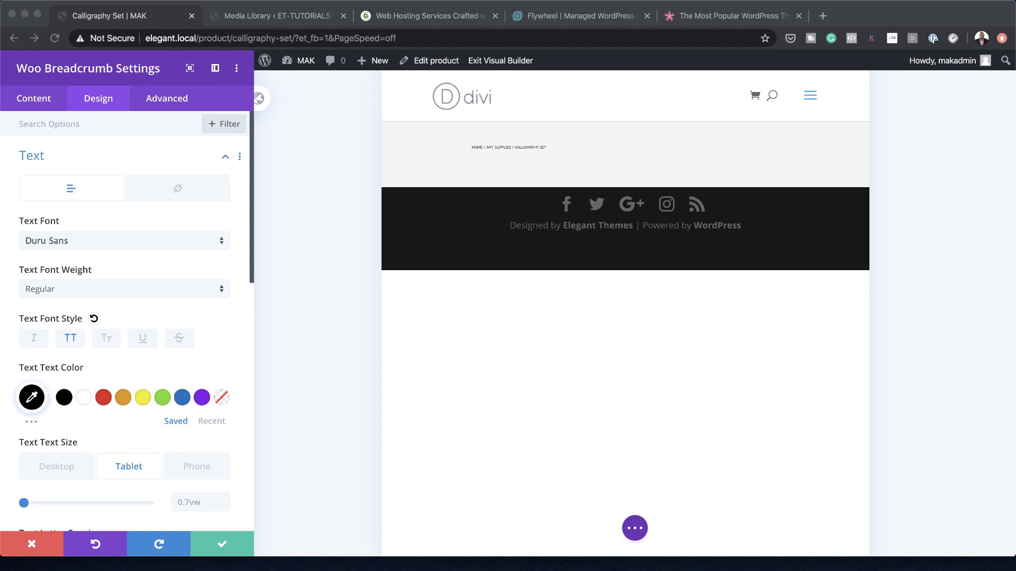
{"action": "left_click", "coordinate": [207, 469]}
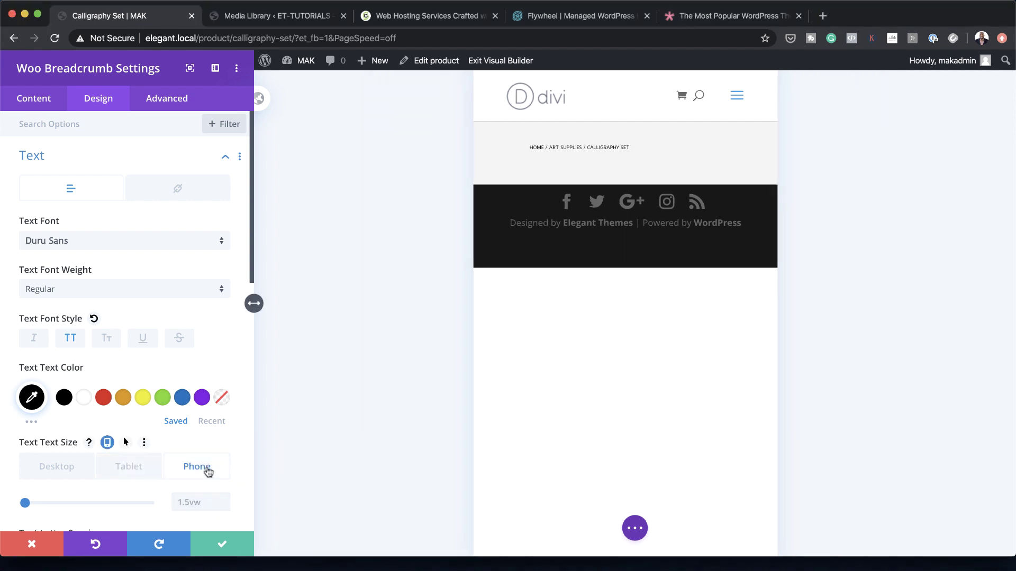
{"action": "left_click", "coordinate": [196, 503]}
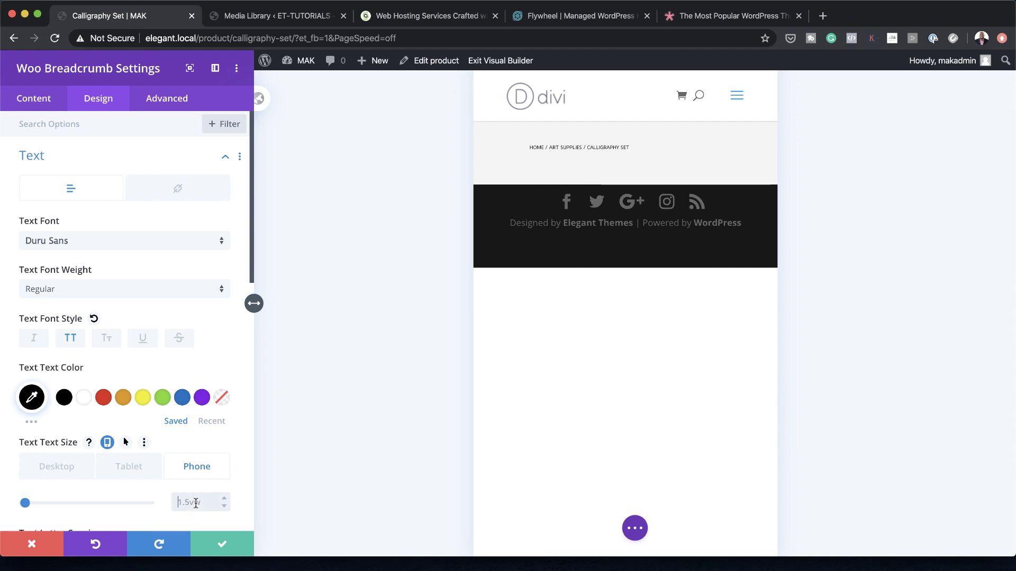
{"action": "type", "text": "1.7vw"}
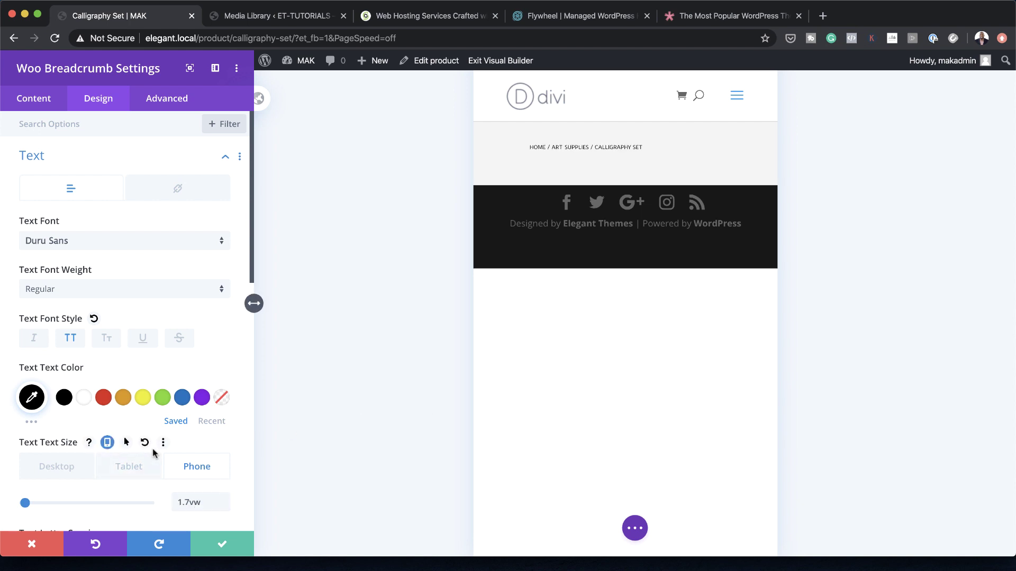
{"action": "left_click", "coordinate": [63, 469]}
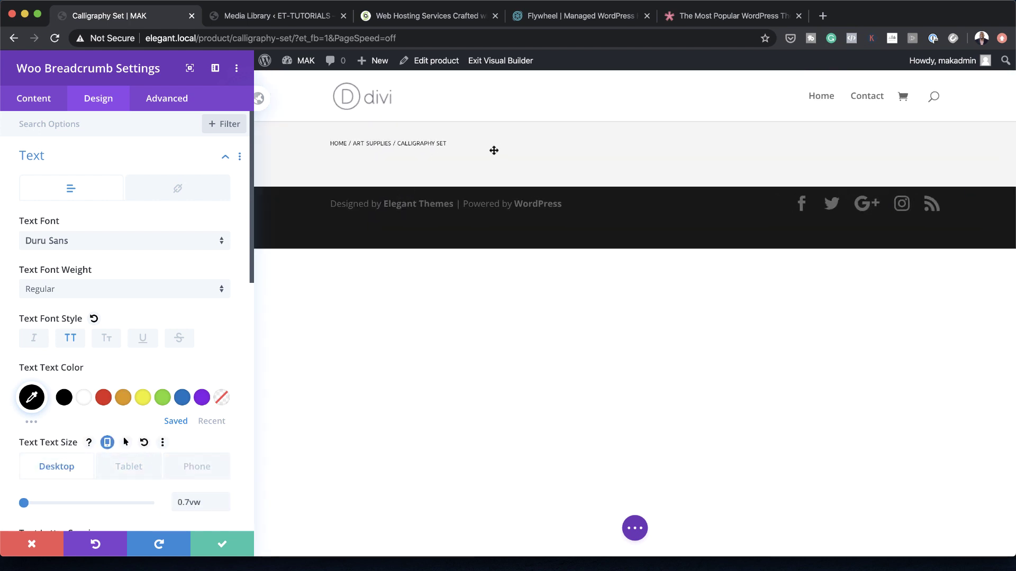
Set the letter spacing of the breadcrumb text to 2px and finish with its text options.
{"action": "scroll", "coordinate": [166, 367], "scroll_direction": "down", "scroll_amount": 6}
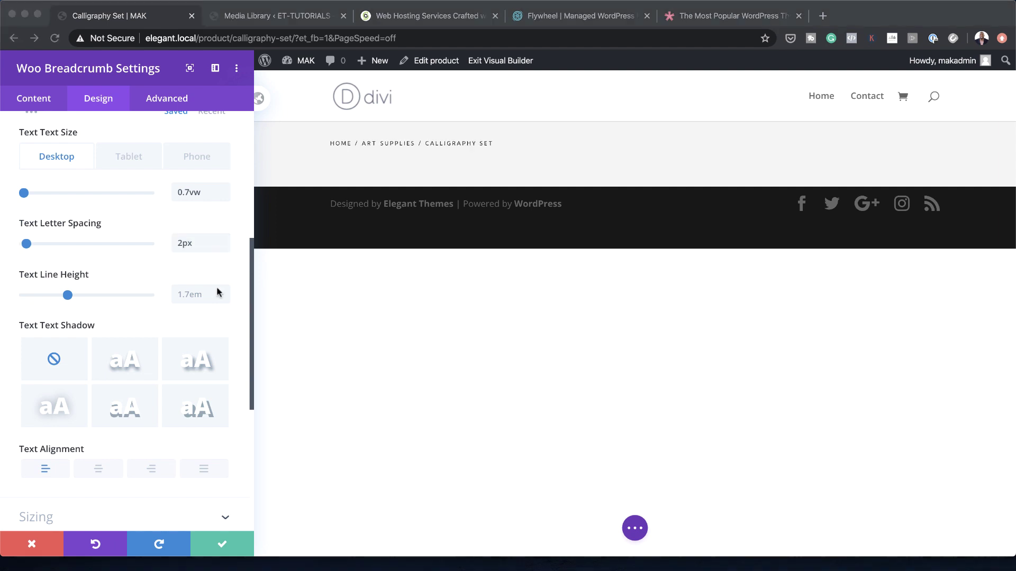
{"action": "scroll", "coordinate": [175, 309], "scroll_direction": "up", "scroll_amount": 6}
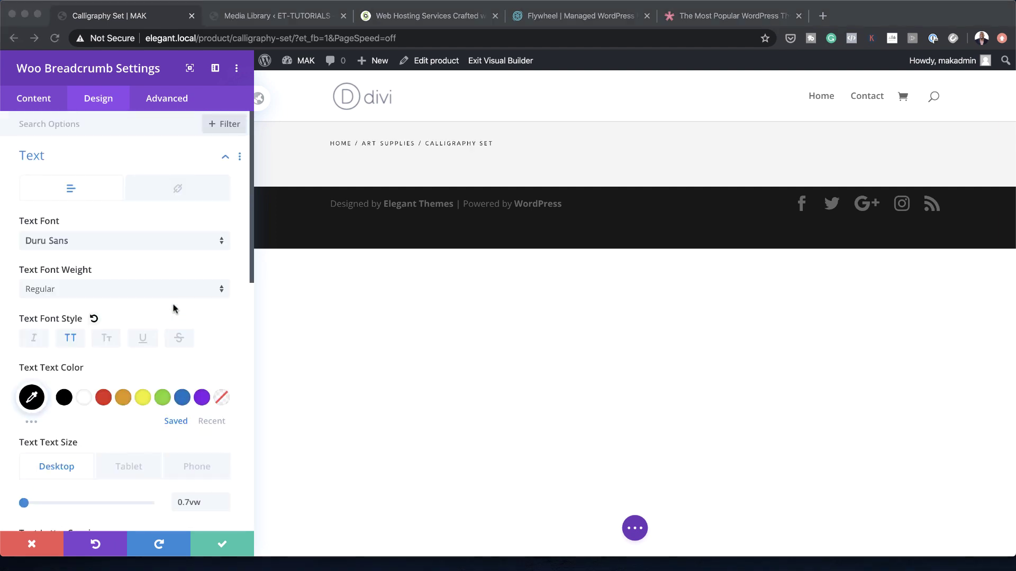
{"action": "left_click", "coordinate": [225, 159]}
{"action": "left_click", "coordinate": [226, 158]}
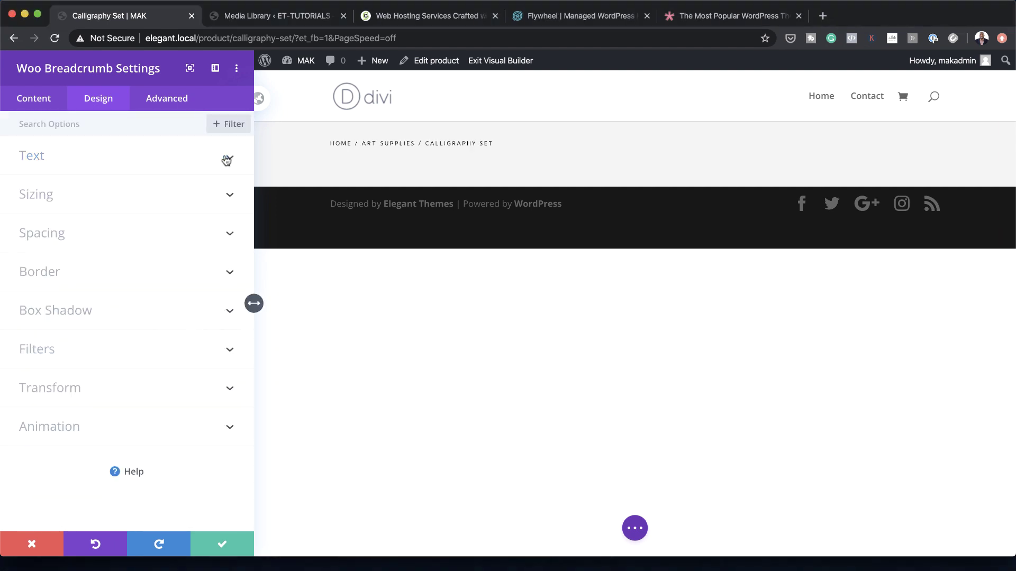
Set the breadcrumb module's width to 100%.
{"action": "left_click", "coordinate": [86, 210]}
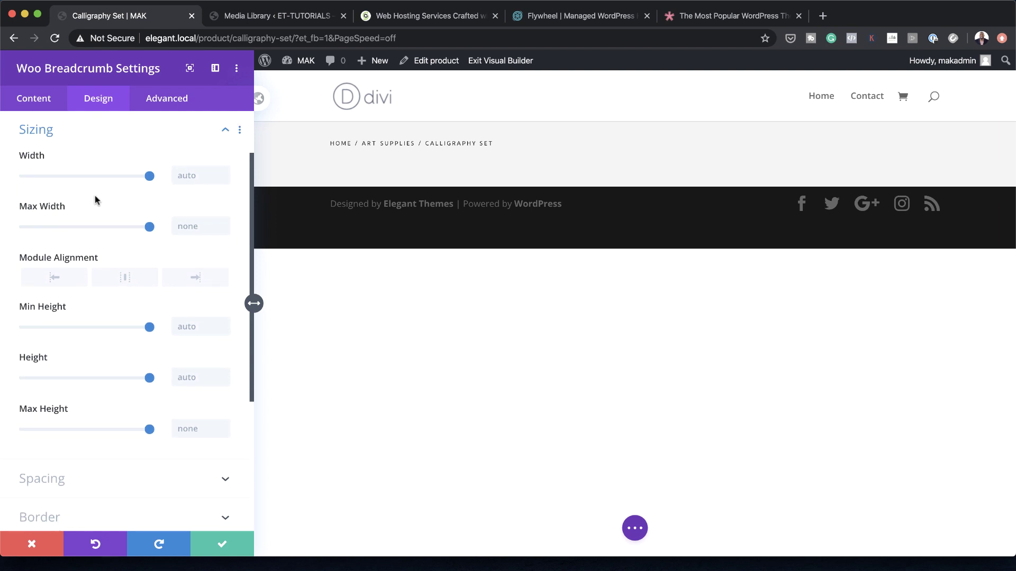
{"action": "left_click", "coordinate": [190, 173]}
{"action": "type", "text": "100%"}
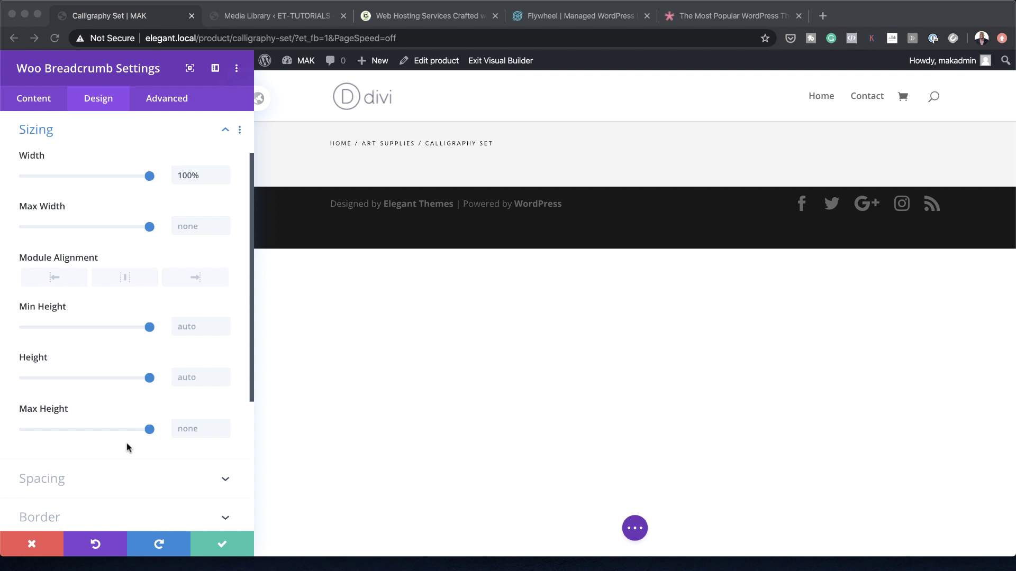
Set the breadcrumb module's margin to 3em at the top and 1em at the bottom.
{"action": "scroll", "coordinate": [73, 455], "scroll_direction": "down", "scroll_amount": 1}
{"action": "left_click", "coordinate": [58, 468]}
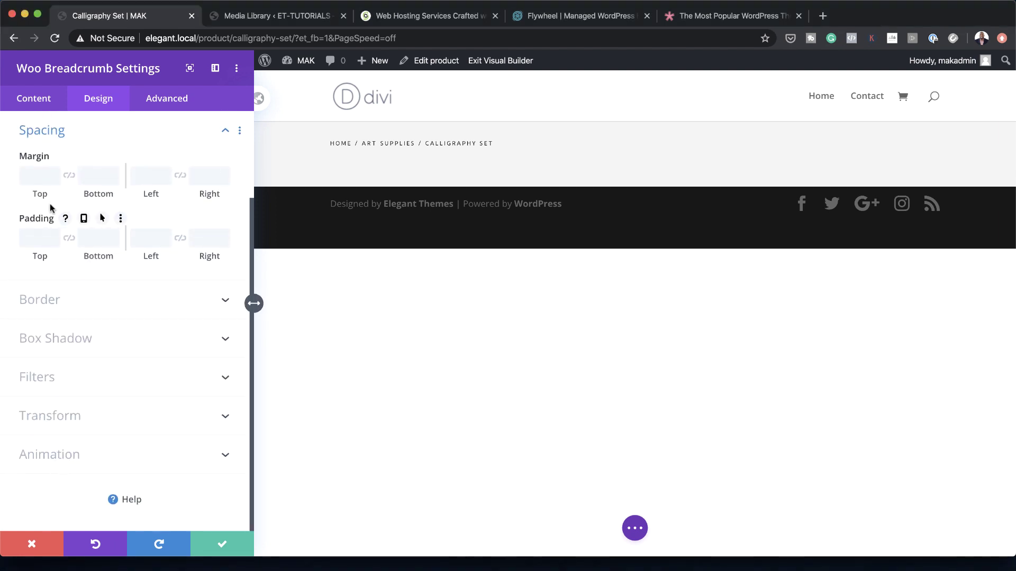
{"action": "left_click", "coordinate": [33, 175]}
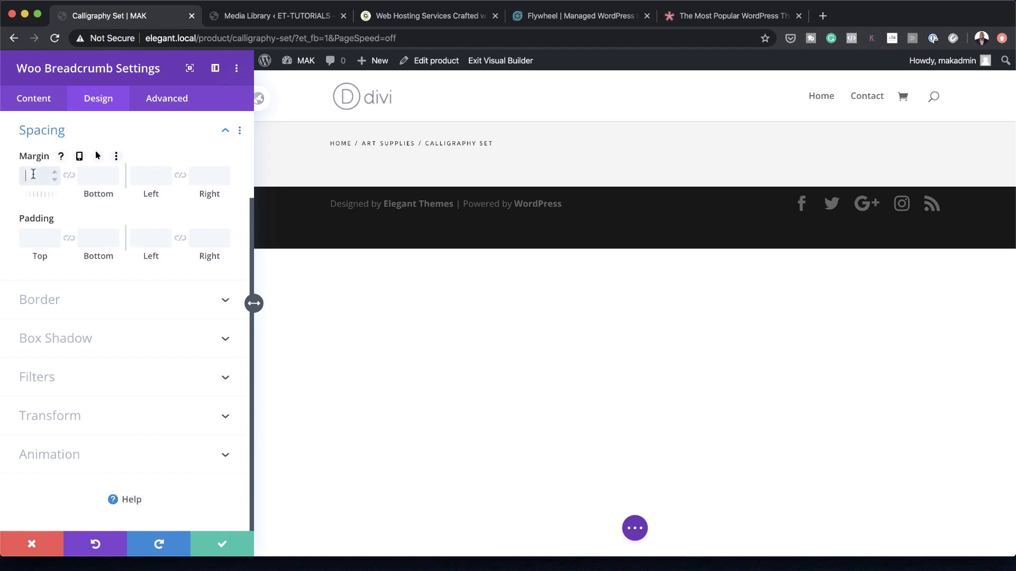
{"action": "type", "text": "3em"}
{"action": "left_click", "coordinate": [93, 179]}
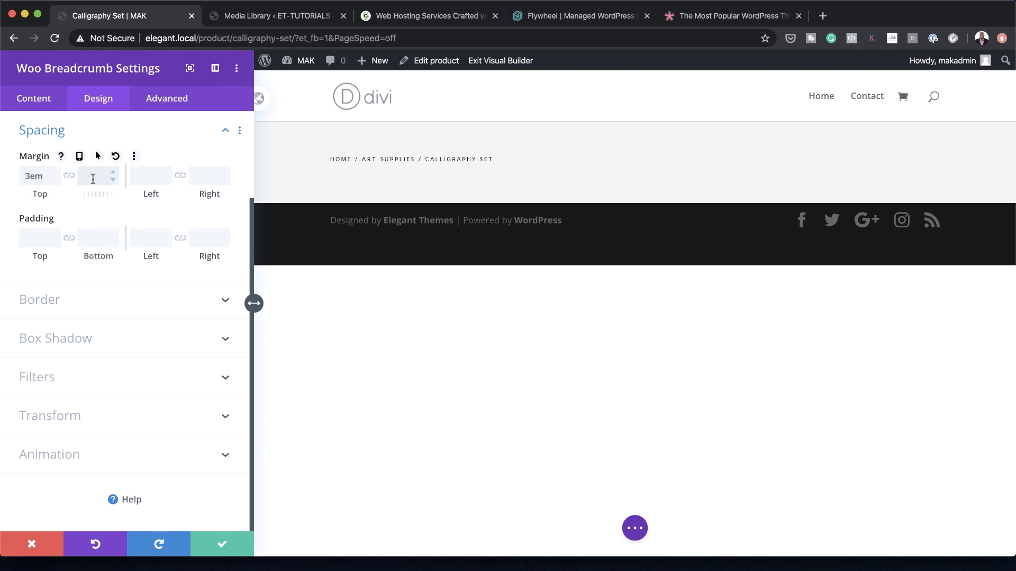
{"action": "type", "text": "3em"}
{"action": "left_click", "coordinate": [112, 181]}
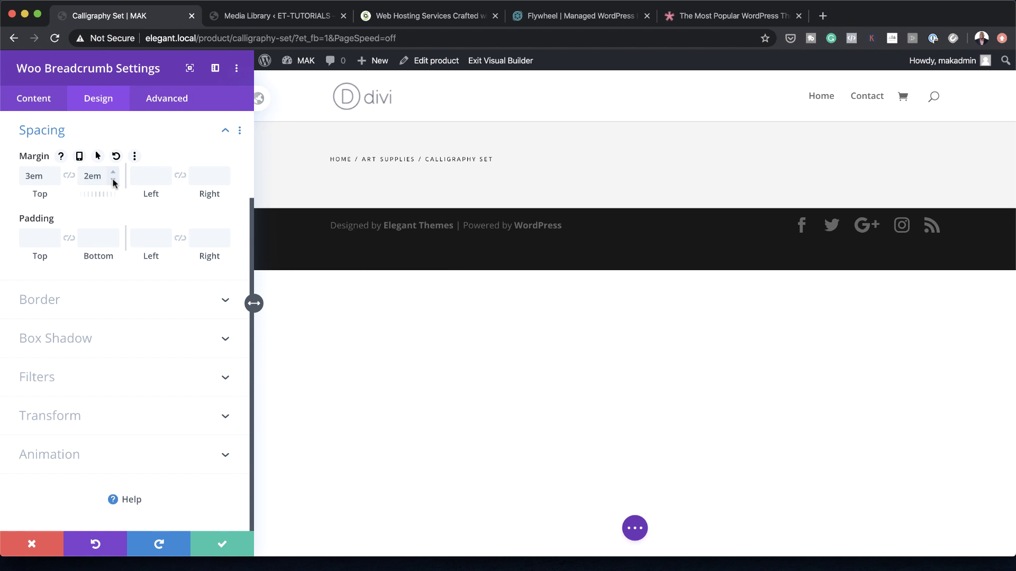
{"action": "left_click", "coordinate": [113, 180]}
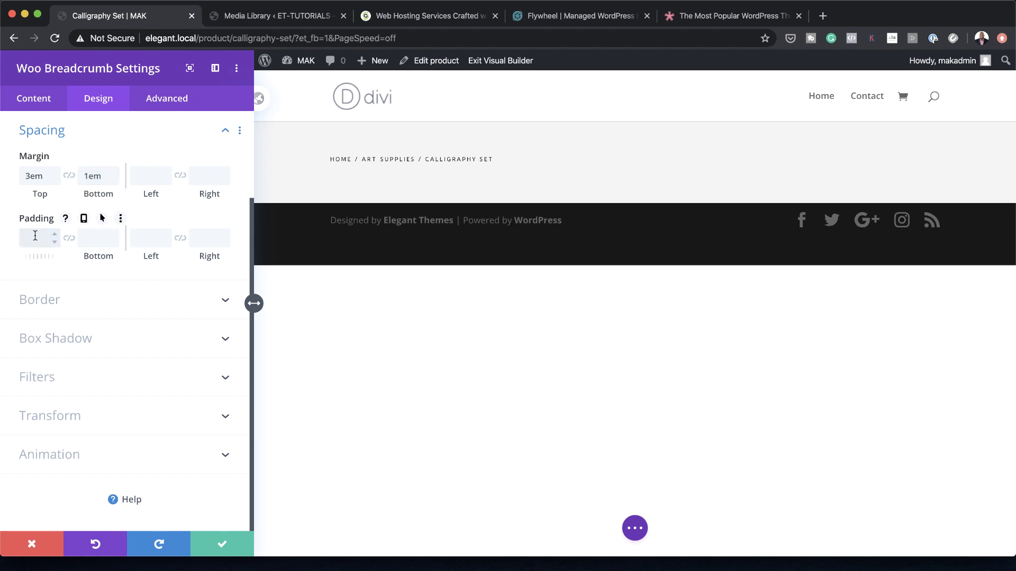
Set the breadcrumb module's top padding to 1em and save the module settings.
{"action": "left_click", "coordinate": [55, 242]}
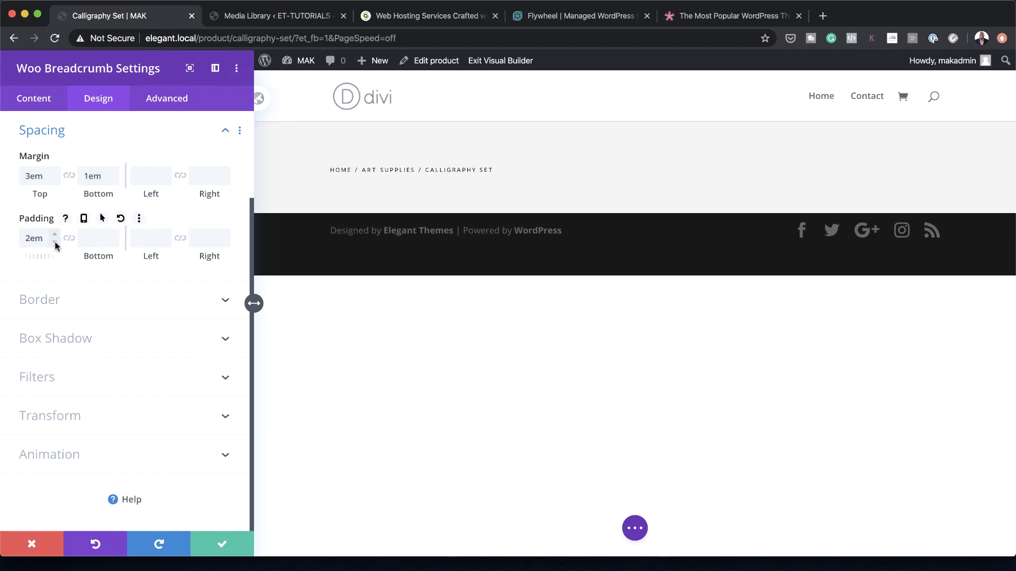
{"action": "left_click", "coordinate": [55, 242]}
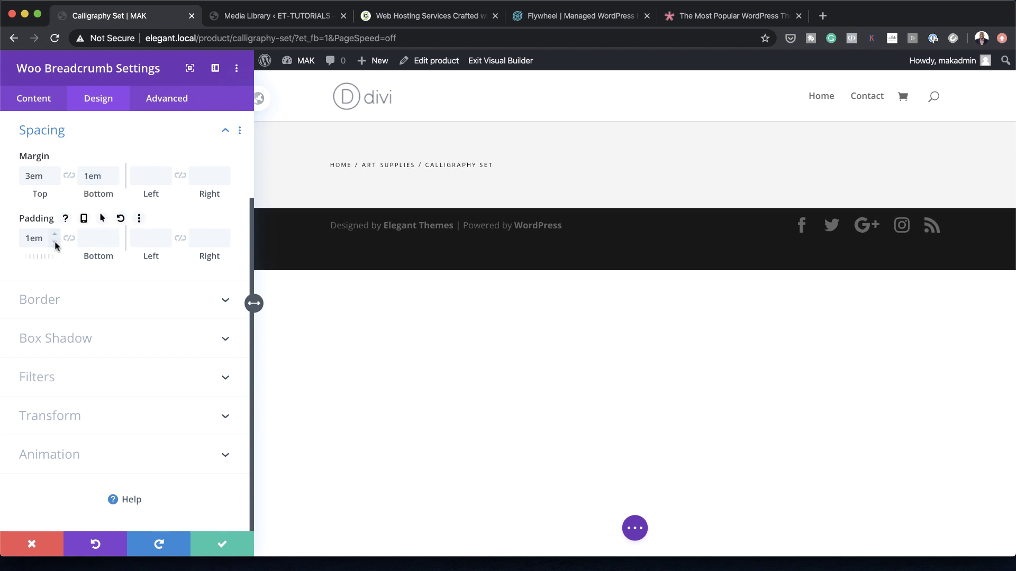
{"action": "left_click", "coordinate": [149, 239]}
{"action": "left_click", "coordinate": [221, 545]}
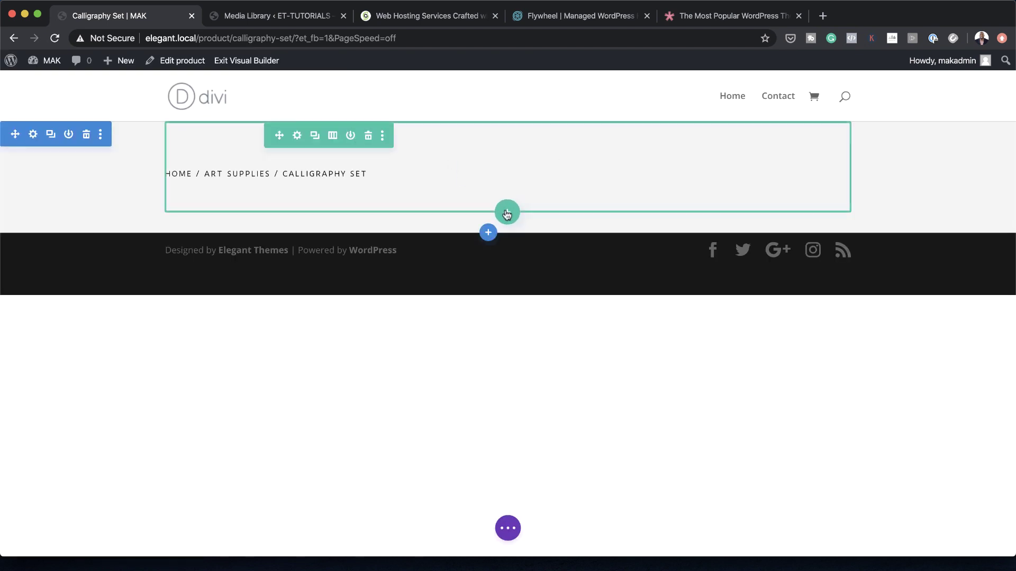
Insert a row with two equal columns below the breadcrumb row without adding a module.
{"action": "left_click", "coordinate": [507, 213]}
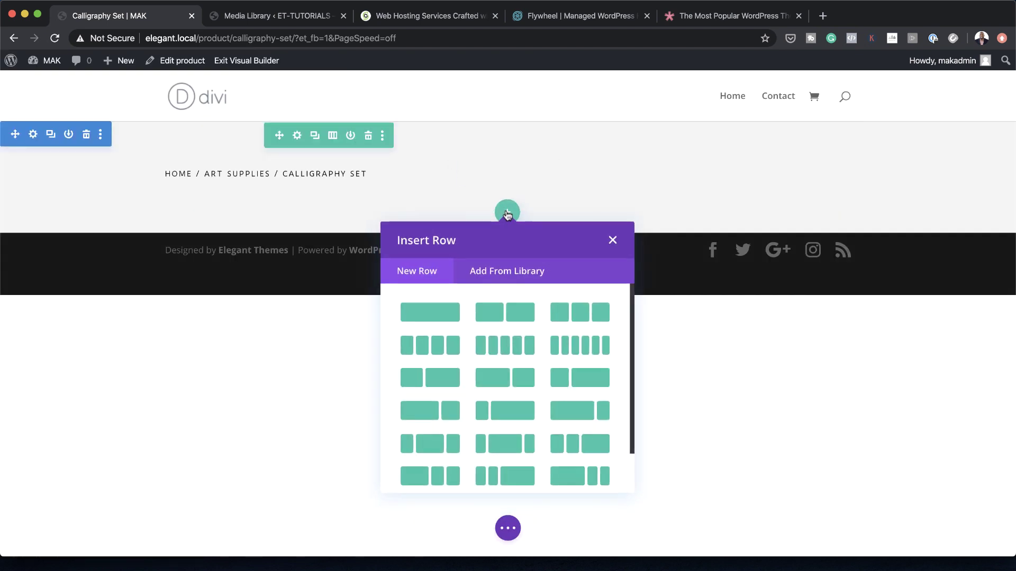
{"action": "left_click", "coordinate": [522, 317]}
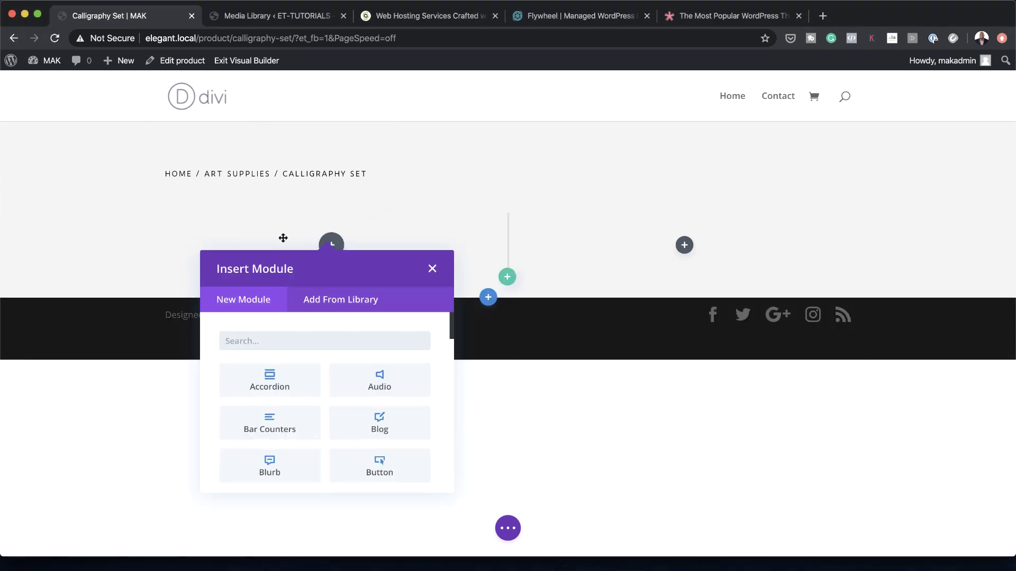
{"action": "left_click", "coordinate": [112, 230]}
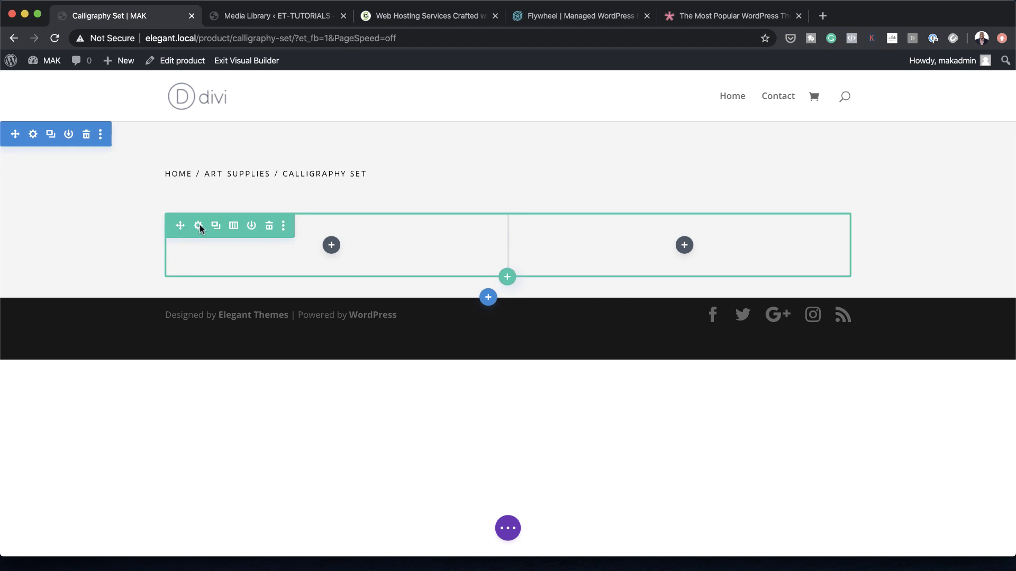
Enable a custom gutter width and equalized column heights for the two-column row, and set its width to 80%.
{"action": "left_click", "coordinate": [199, 226]}
{"action": "left_click", "coordinate": [101, 100]}
{"action": "left_click", "coordinate": [91, 164]}
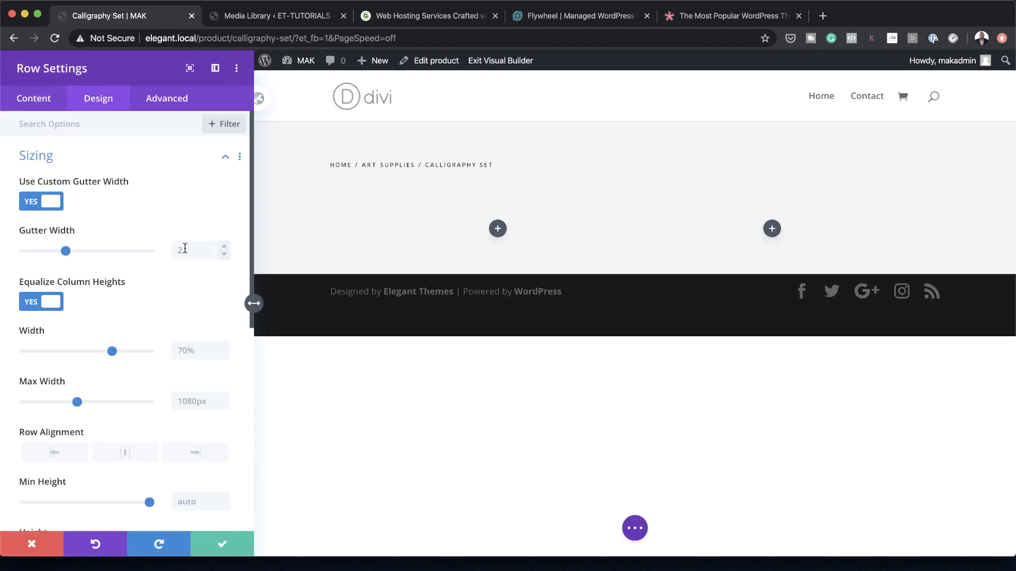
{"action": "left_click", "coordinate": [55, 158]}
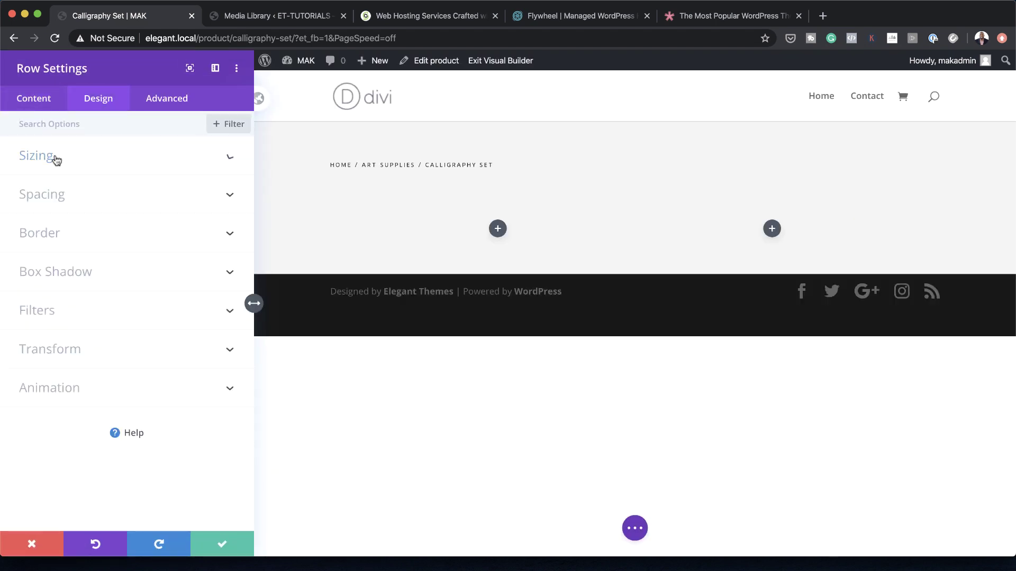
{"action": "left_click", "coordinate": [55, 158]}
{"action": "scroll", "coordinate": [190, 279], "scroll_direction": "down", "scroll_amount": 3}
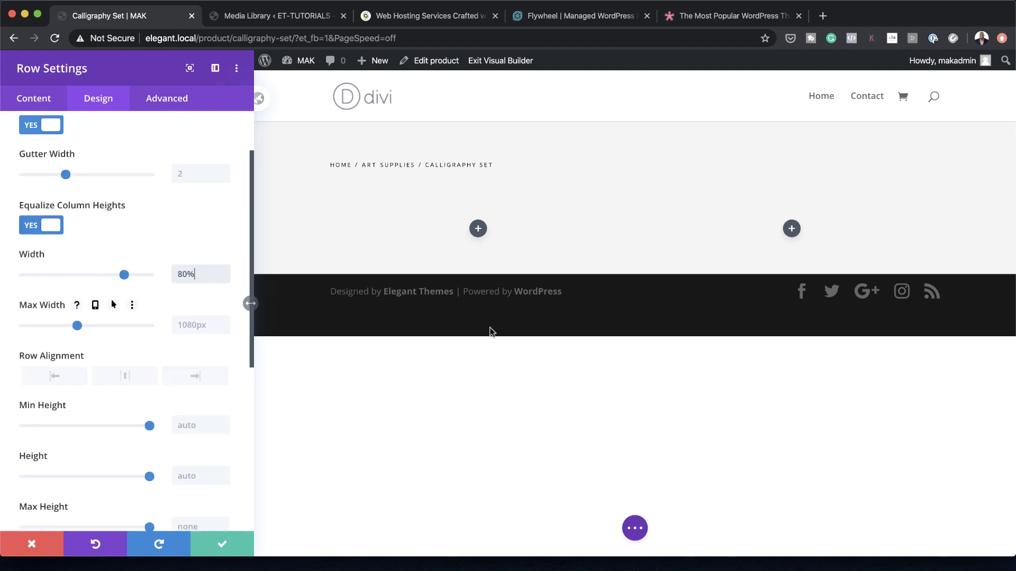
Enable responsive values for the two-column row's width, leaving hover values off.
{"action": "left_click", "coordinate": [93, 255]}
{"action": "left_click", "coordinate": [75, 254]}
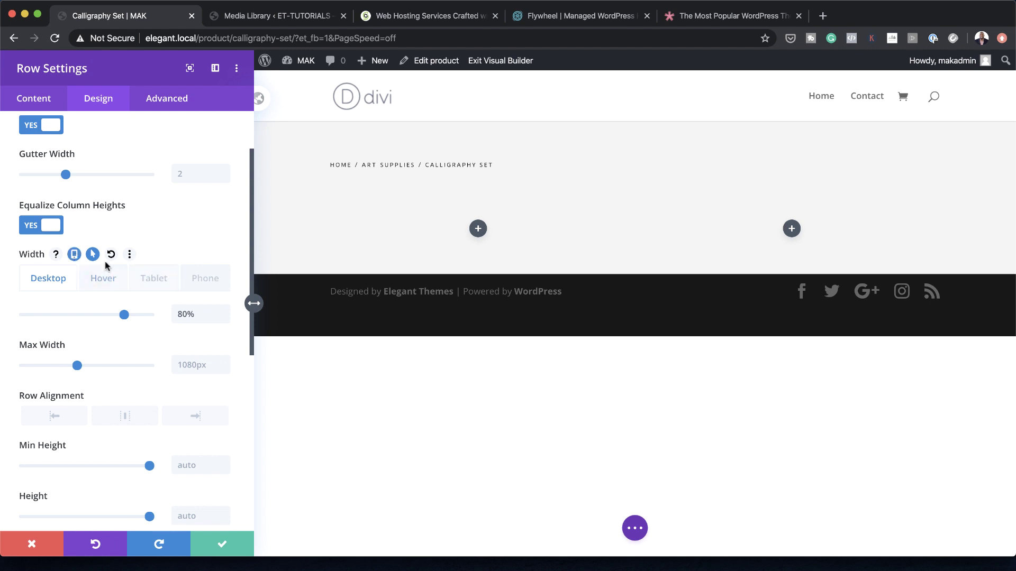
{"action": "left_click", "coordinate": [92, 254]}
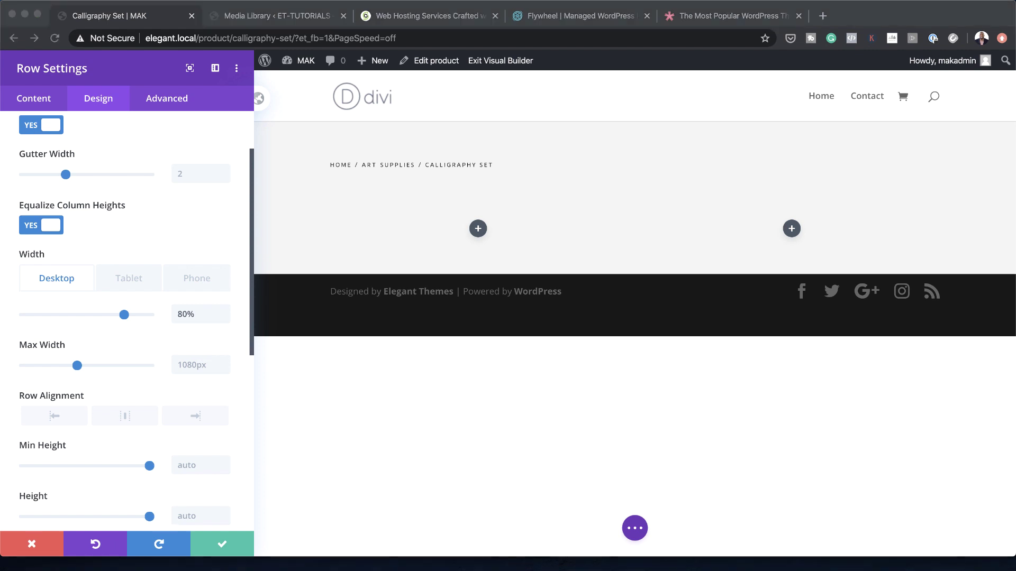
Set the two-column row's top padding to 0vw.
{"action": "scroll", "coordinate": [170, 392], "scroll_direction": "down", "scroll_amount": 6}
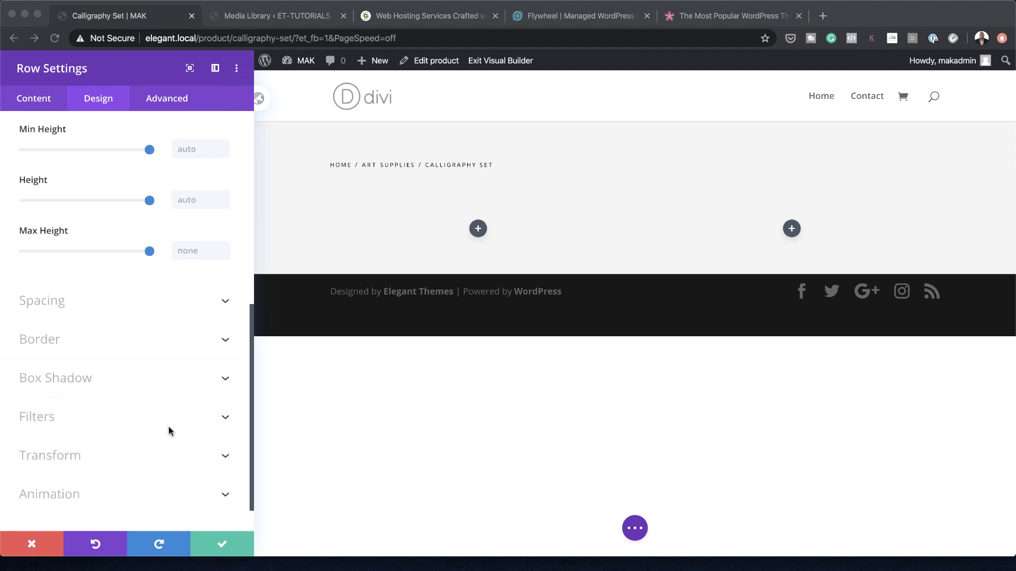
{"action": "left_click", "coordinate": [50, 299]}
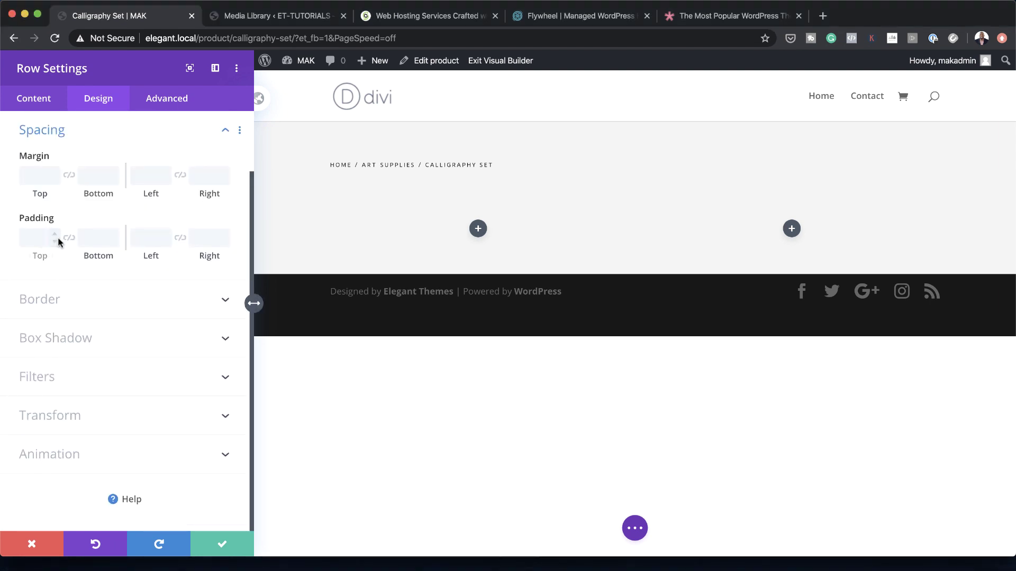
{"action": "left_click", "coordinate": [32, 238]}
{"action": "type", "text": "0vw"}
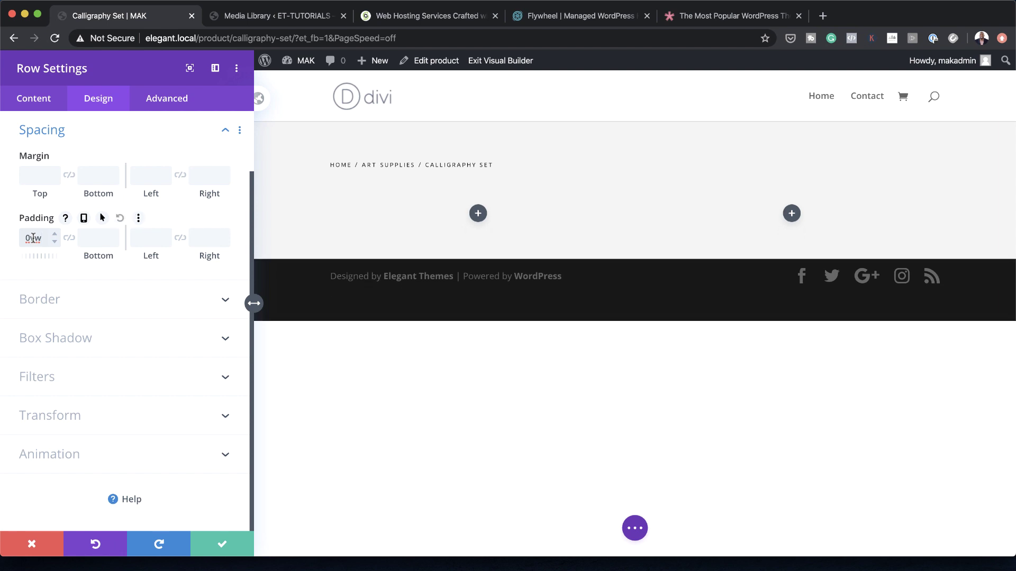
Give both columns of the two-column row a white (#ffffff) background.
{"action": "left_click", "coordinate": [37, 101]}
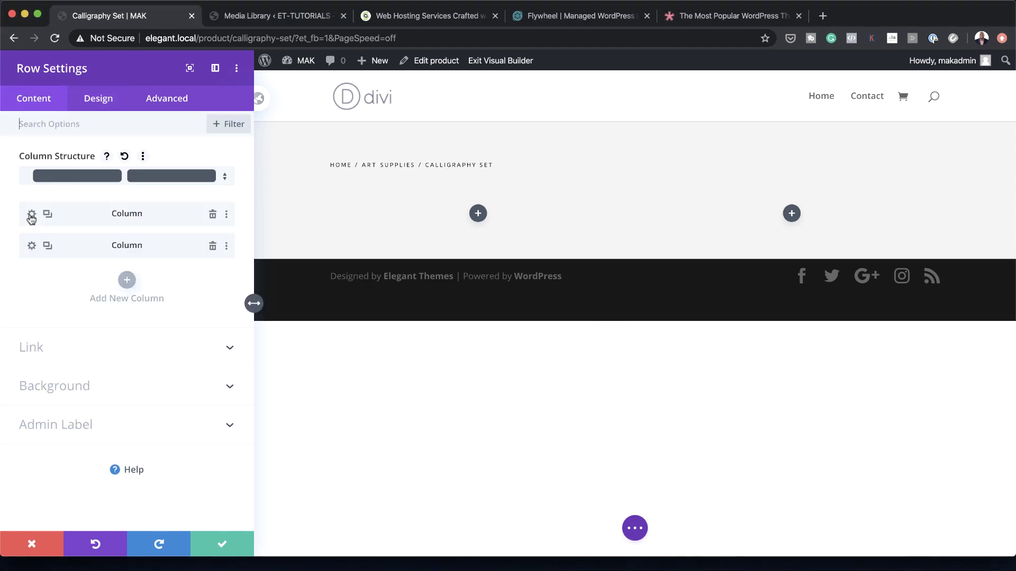
{"action": "left_click", "coordinate": [31, 215]}
{"action": "left_click", "coordinate": [51, 297]}
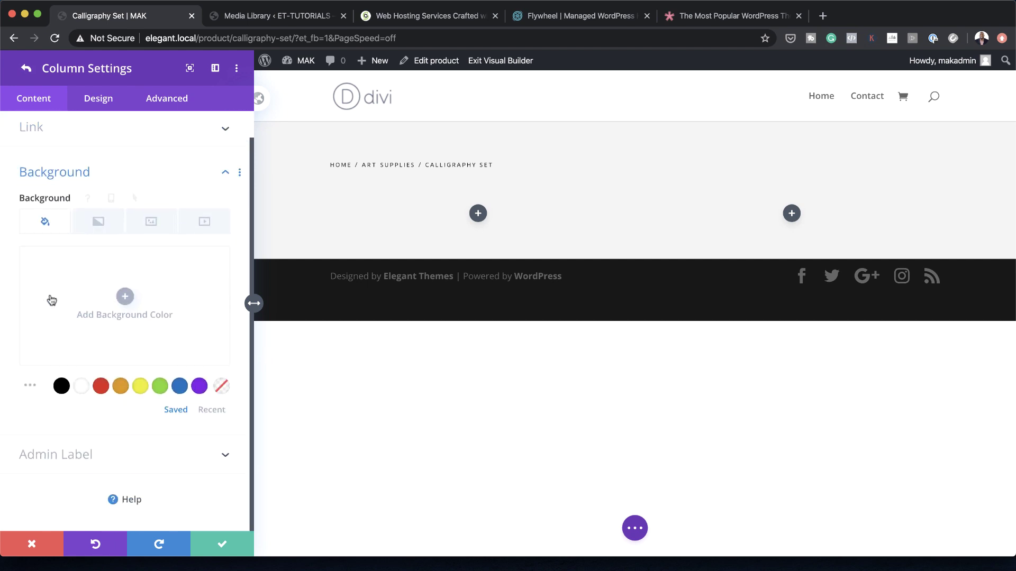
{"action": "left_click", "coordinate": [82, 387]}
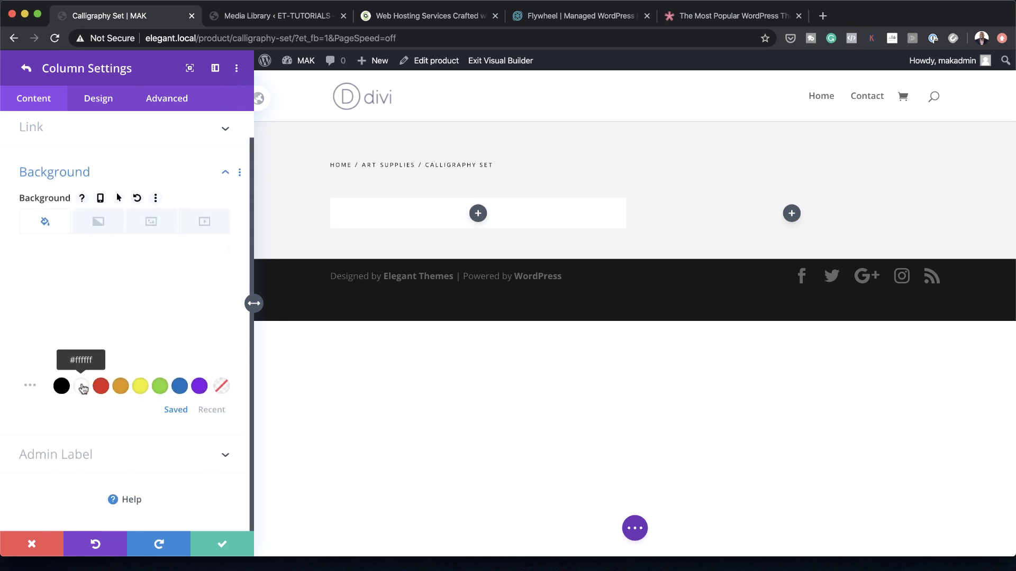
{"action": "left_click", "coordinate": [26, 70]}
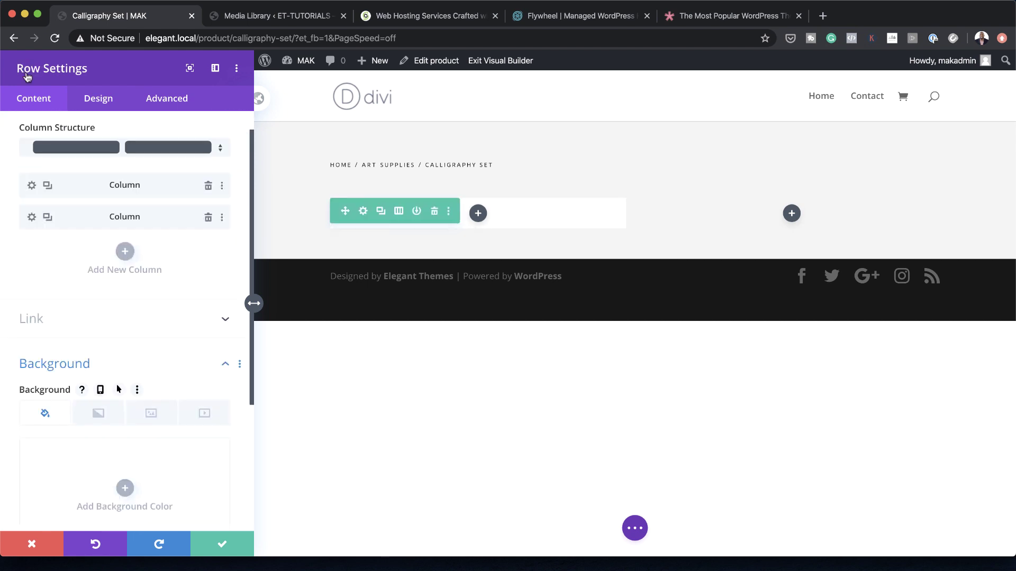
{"action": "left_click", "coordinate": [31, 217]}
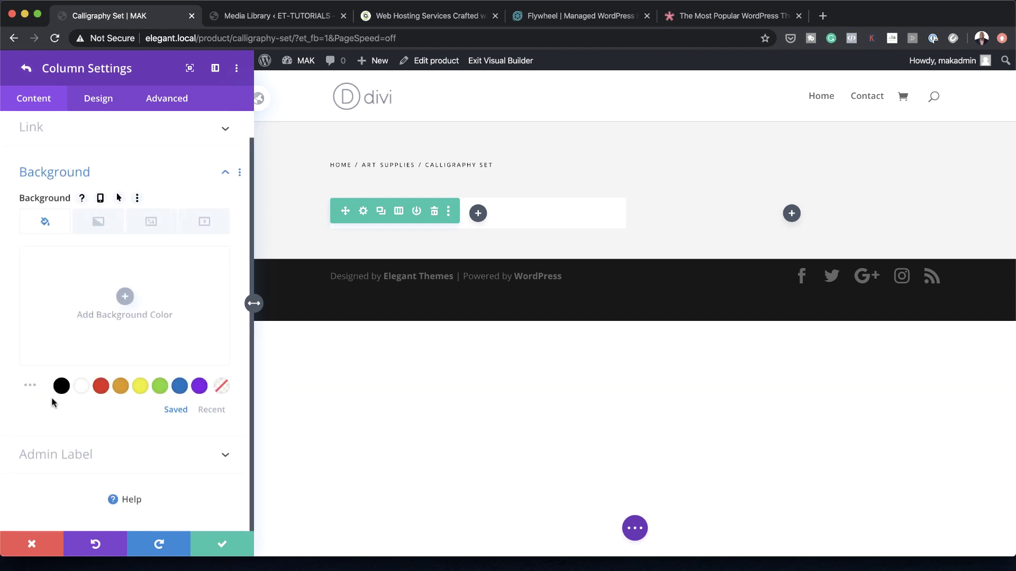
{"action": "left_click", "coordinate": [81, 386]}
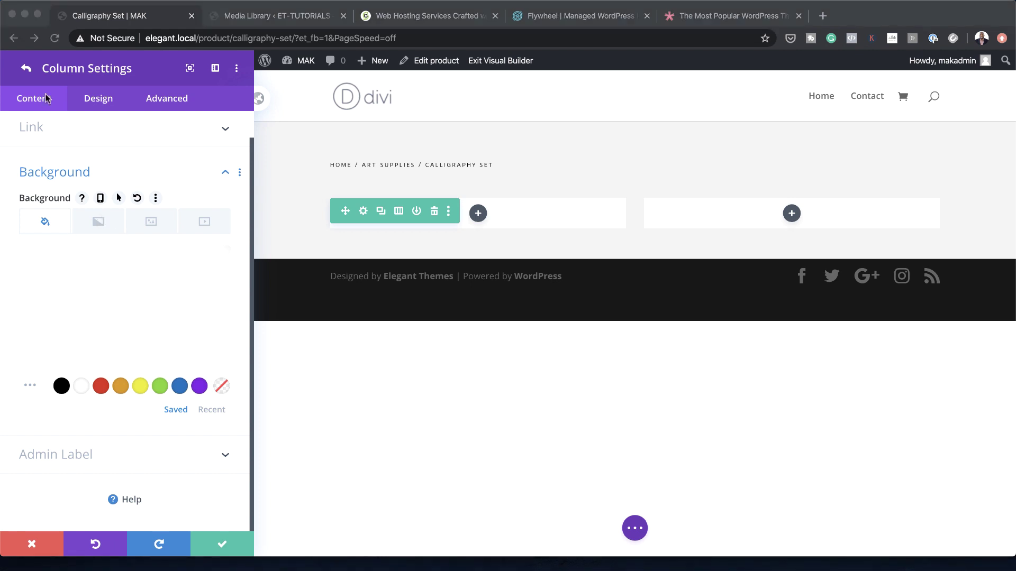
Add a 4px border to all sides of the row's second column and save the column settings.
{"action": "scroll", "coordinate": [140, 380], "scroll_direction": "up", "scroll_amount": 1}
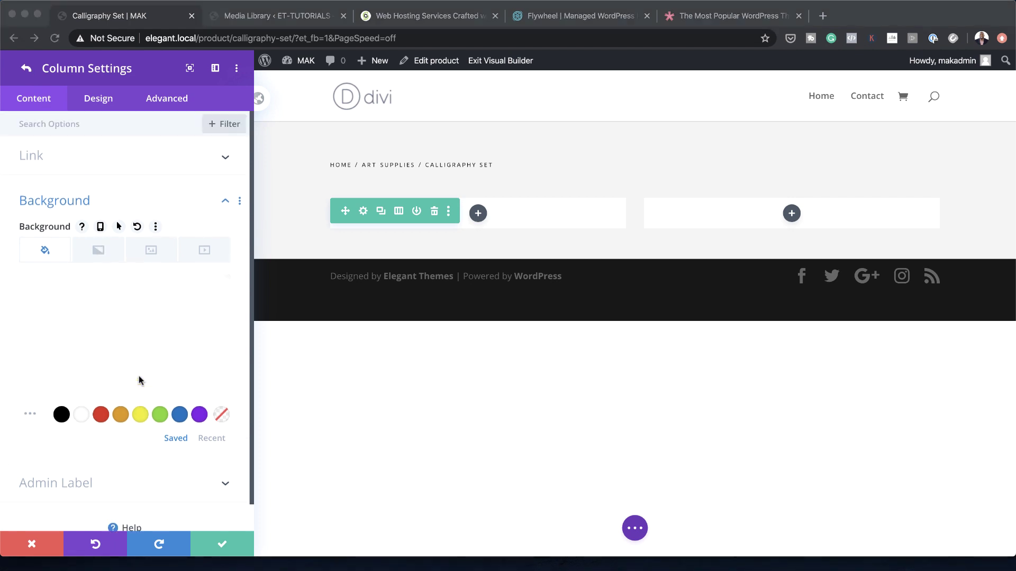
{"action": "left_click", "coordinate": [98, 99]}
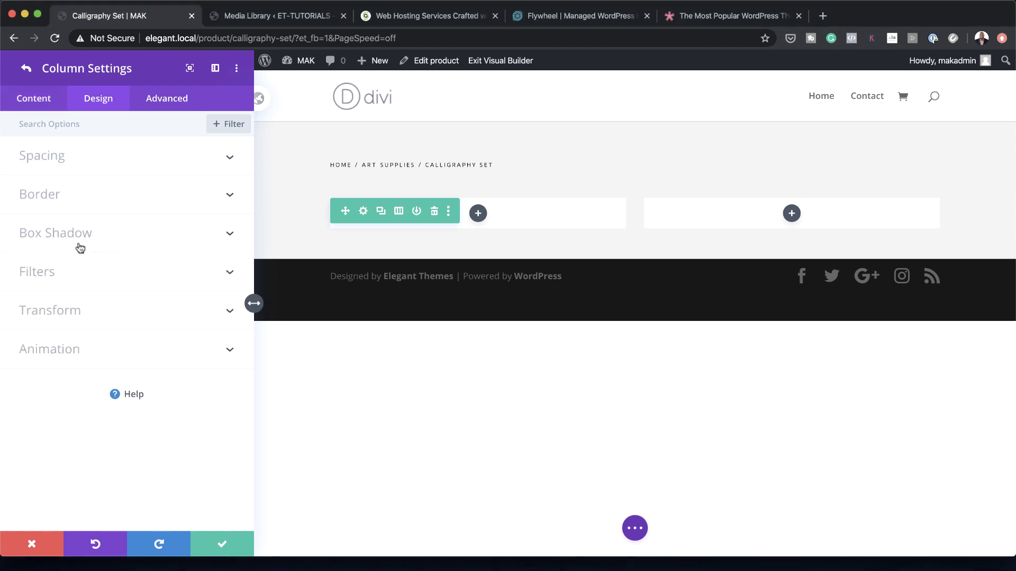
{"action": "left_click", "coordinate": [56, 197]}
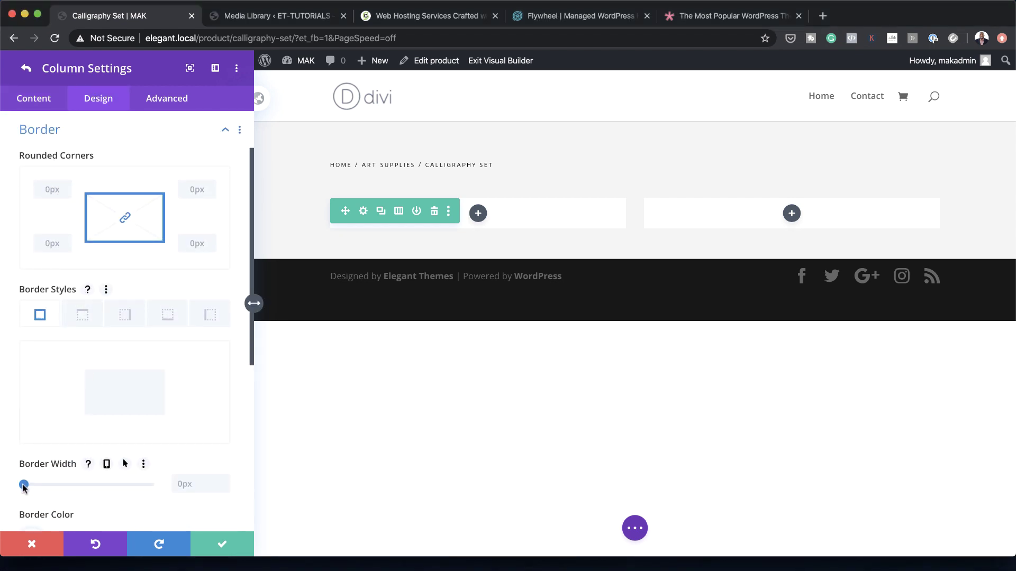
{"action": "left_click_drag", "start_coordinate": [24, 489], "coordinate": [31, 483]}
{"action": "scroll", "coordinate": [53, 482], "scroll_direction": "down", "scroll_amount": 2}
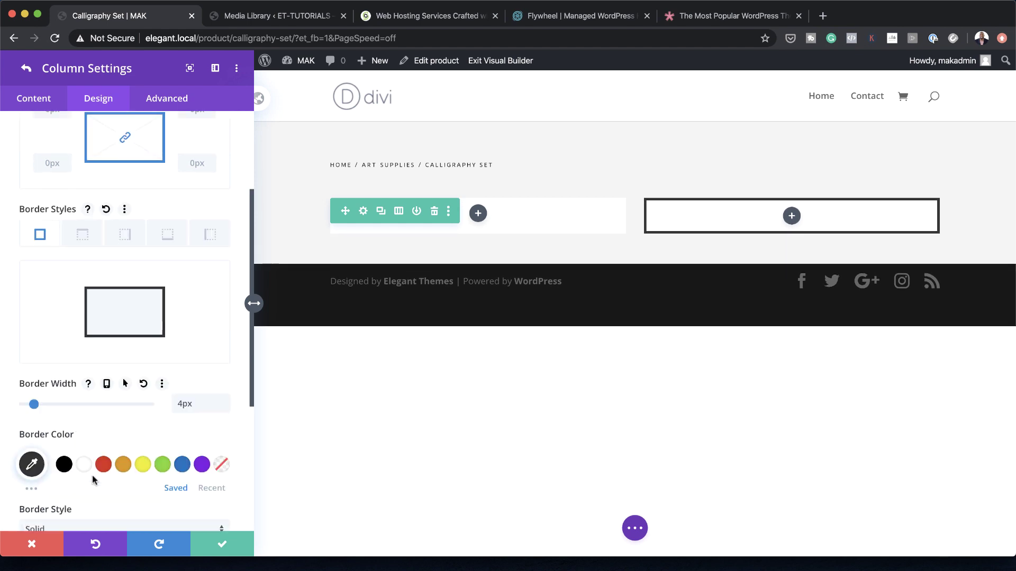
{"action": "left_click", "coordinate": [32, 462]}
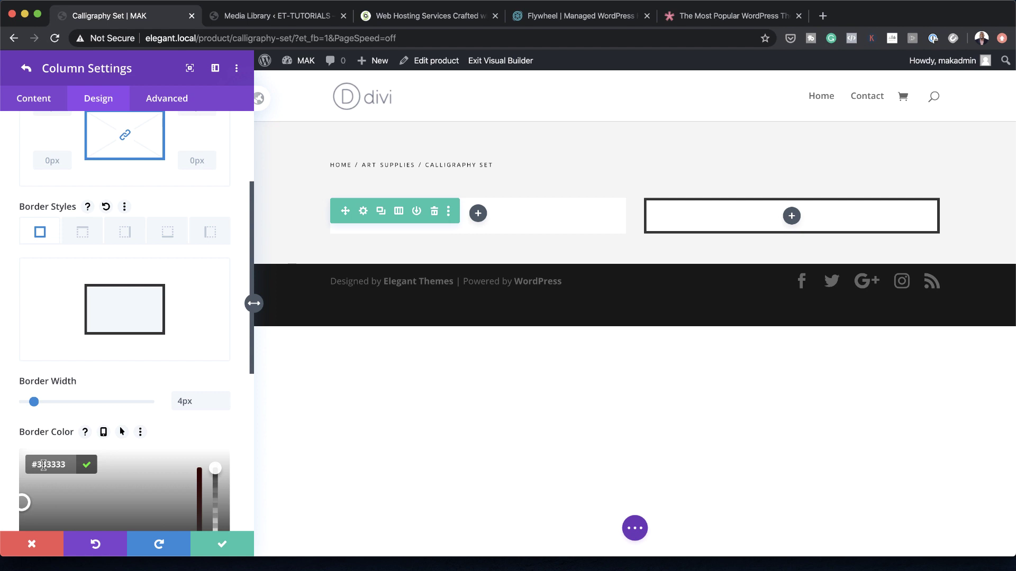
{"action": "left_click", "coordinate": [221, 544]}
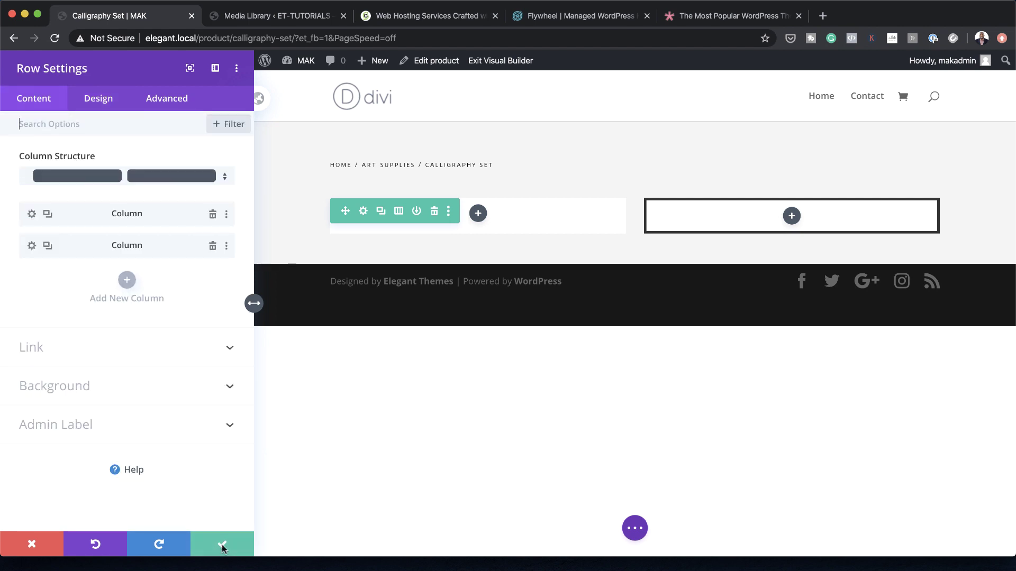
Add a matching 4px border to the row's first column and save the row settings.
{"action": "left_click", "coordinate": [32, 215]}
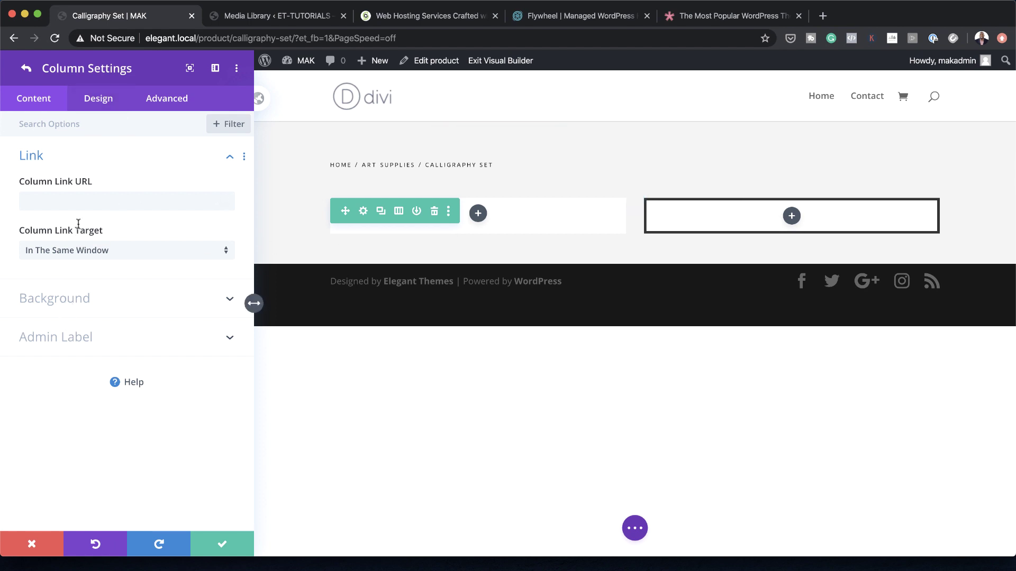
{"action": "left_click", "coordinate": [100, 102]}
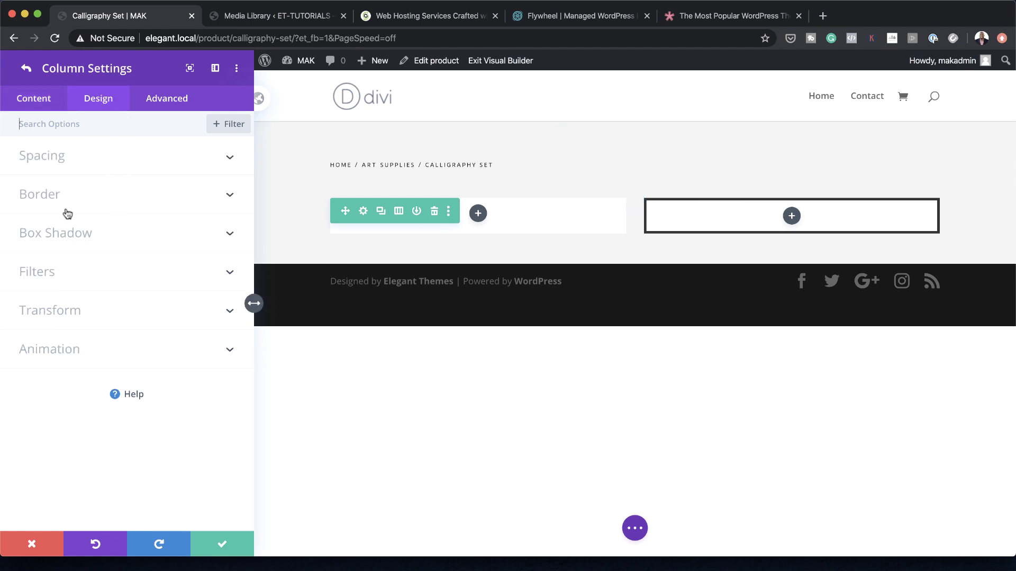
{"action": "left_click", "coordinate": [55, 195]}
{"action": "scroll", "coordinate": [131, 341], "scroll_direction": "down", "scroll_amount": 4}
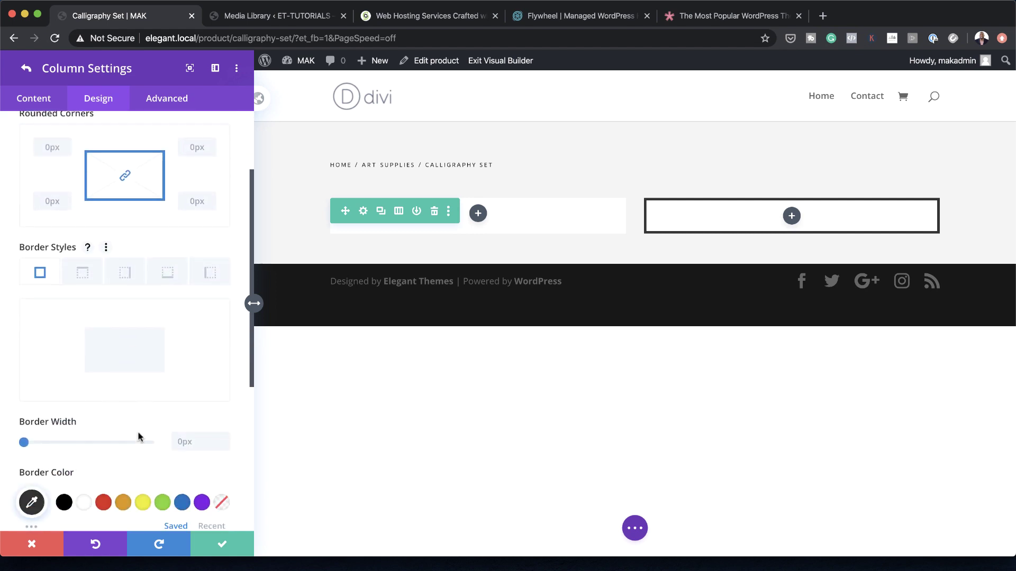
{"action": "left_click", "coordinate": [185, 415]}
{"action": "type", "text": "4"}
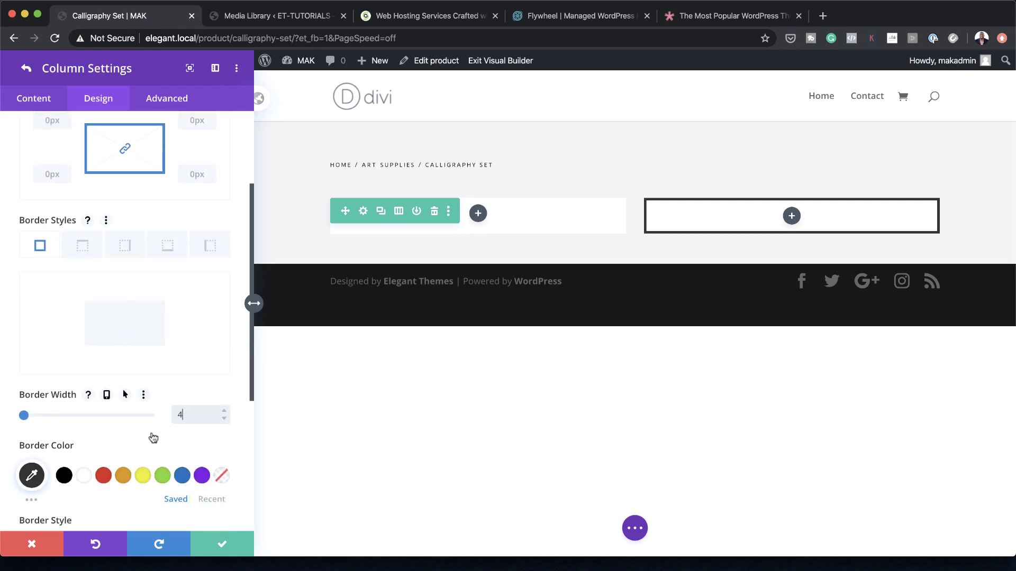
{"action": "left_click", "coordinate": [227, 543]}
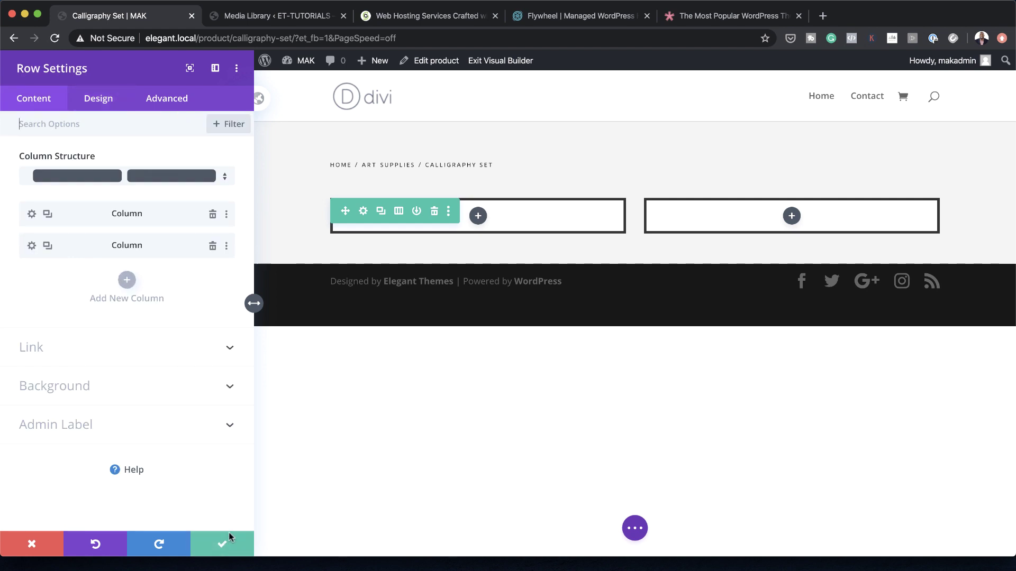
{"action": "left_click", "coordinate": [228, 533]}
Insert a Woo Images module into the first column of the two-column row.
{"action": "left_click", "coordinate": [333, 232]}
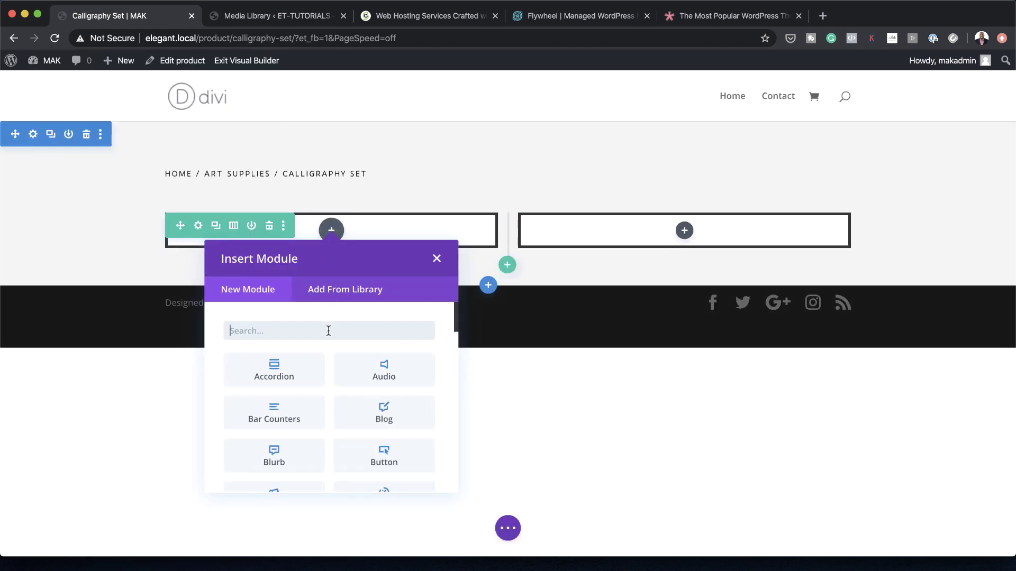
{"action": "type", "text": "woo ima"}
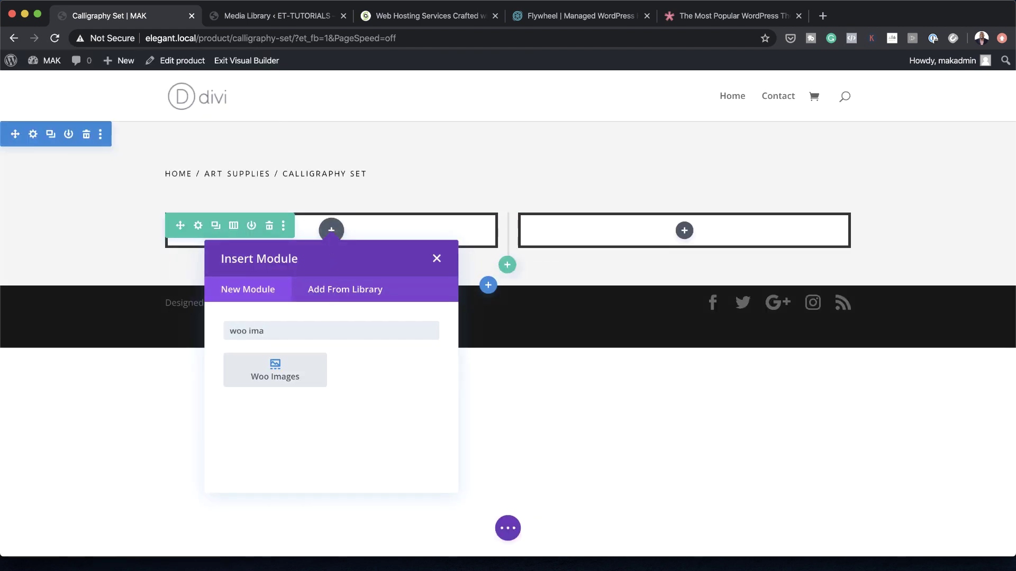
{"action": "left_click", "coordinate": [302, 368]}
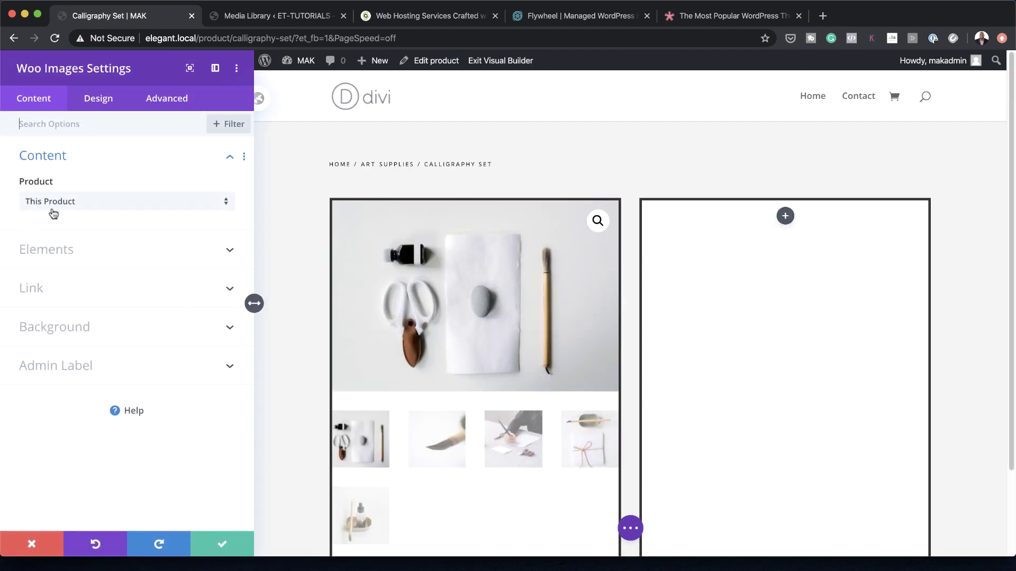
Turn off the gallery images and the sale badge in the Woo Images module, and save it.
{"action": "left_click", "coordinate": [62, 259]}
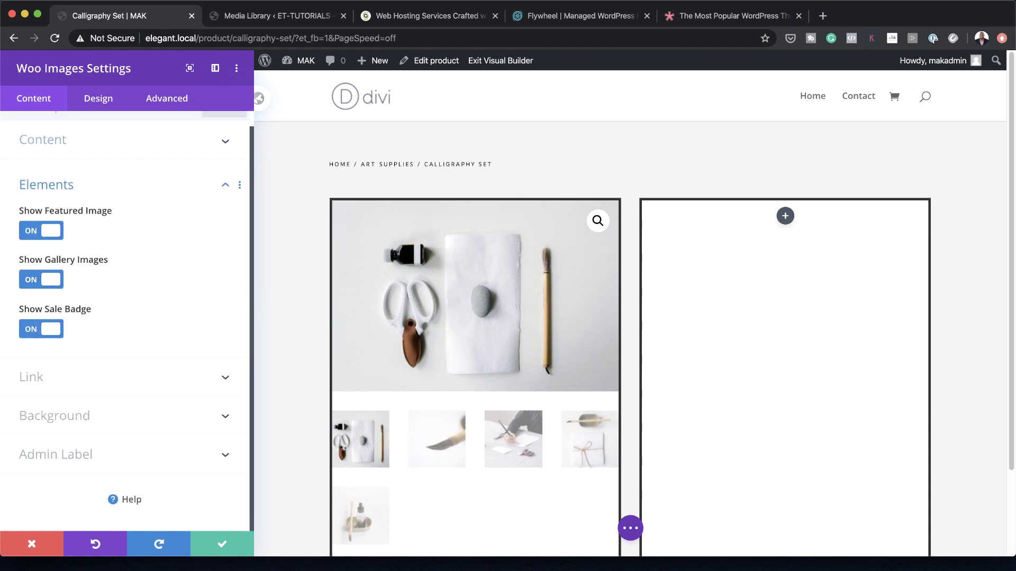
{"action": "left_click", "coordinate": [31, 285]}
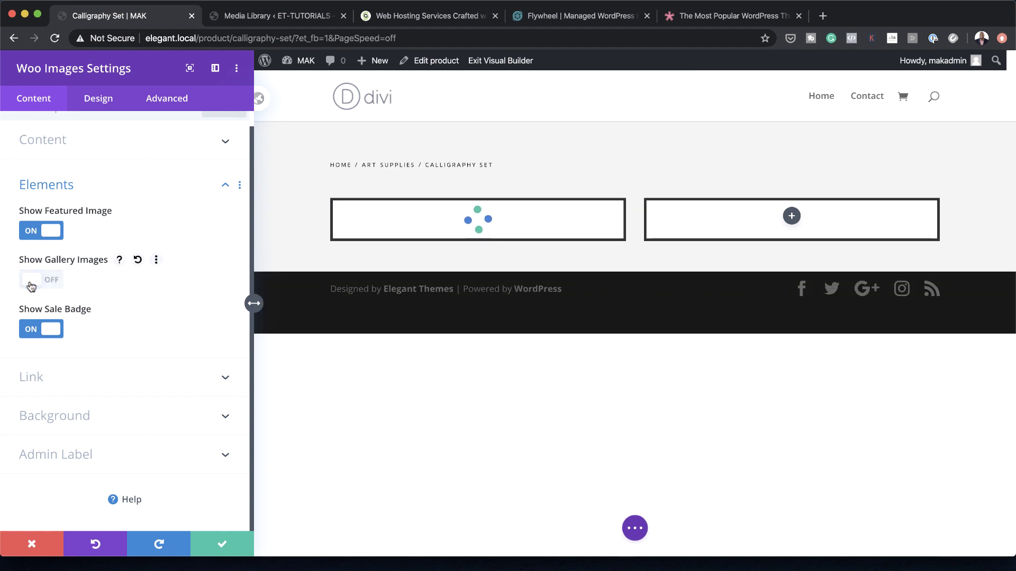
{"action": "left_click", "coordinate": [30, 329]}
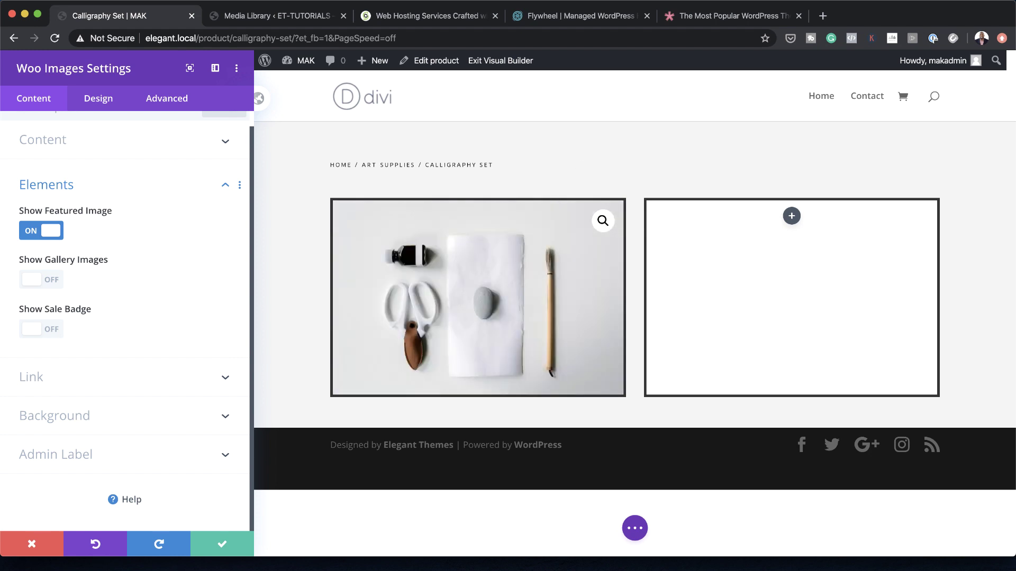
{"action": "left_click", "coordinate": [222, 545]}
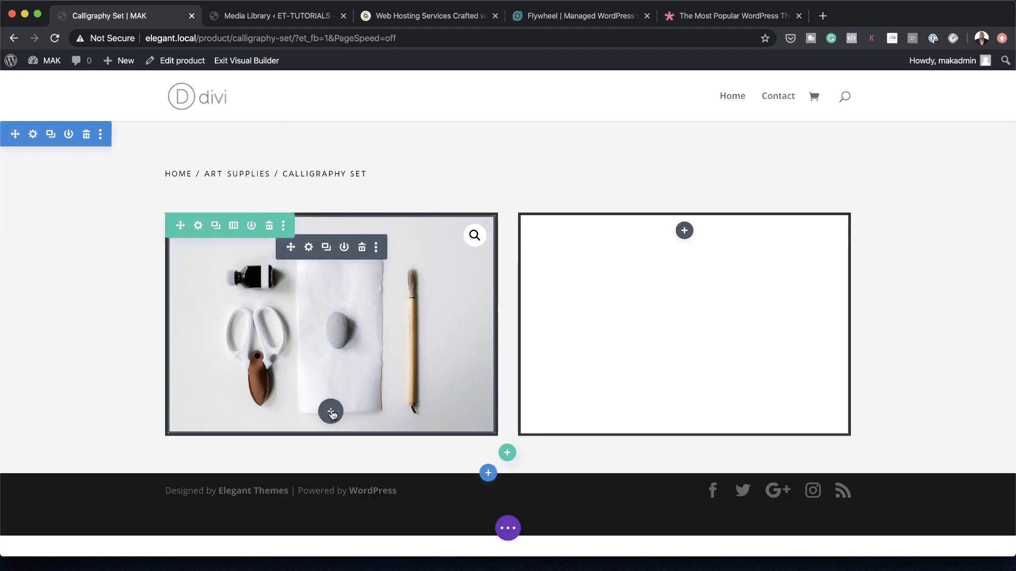
Insert a Woo Title module below the product image in the first column.
{"action": "left_click", "coordinate": [331, 412]}
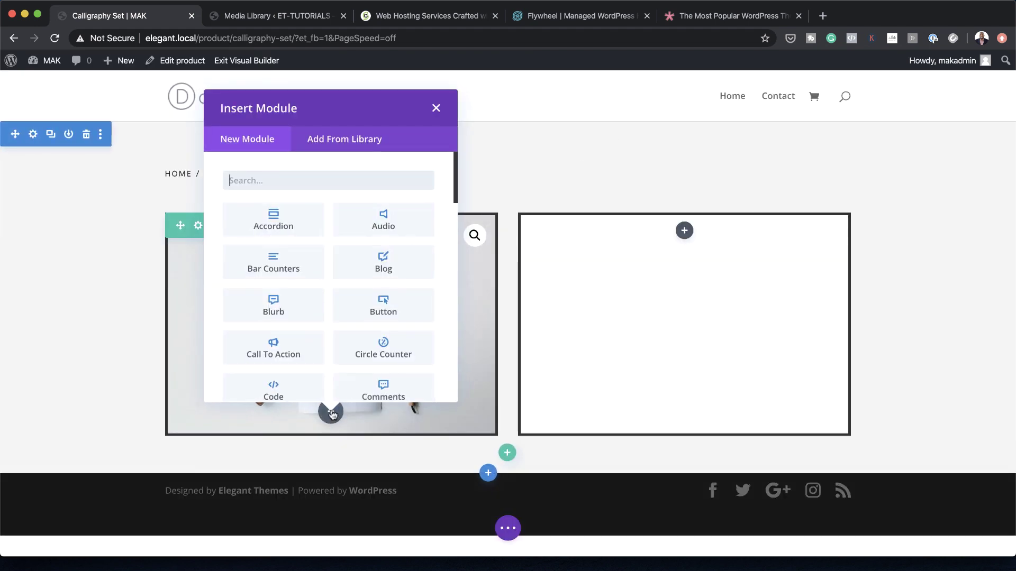
{"action": "type", "text": "woo"}
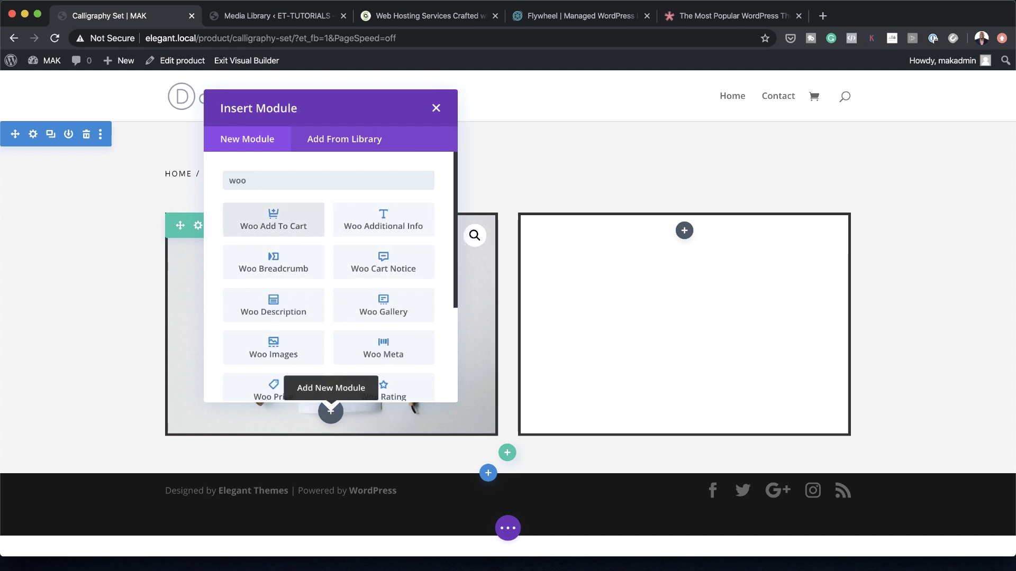
{"action": "type", "text": "t"}
{"action": "left_click", "coordinate": [383, 219]}
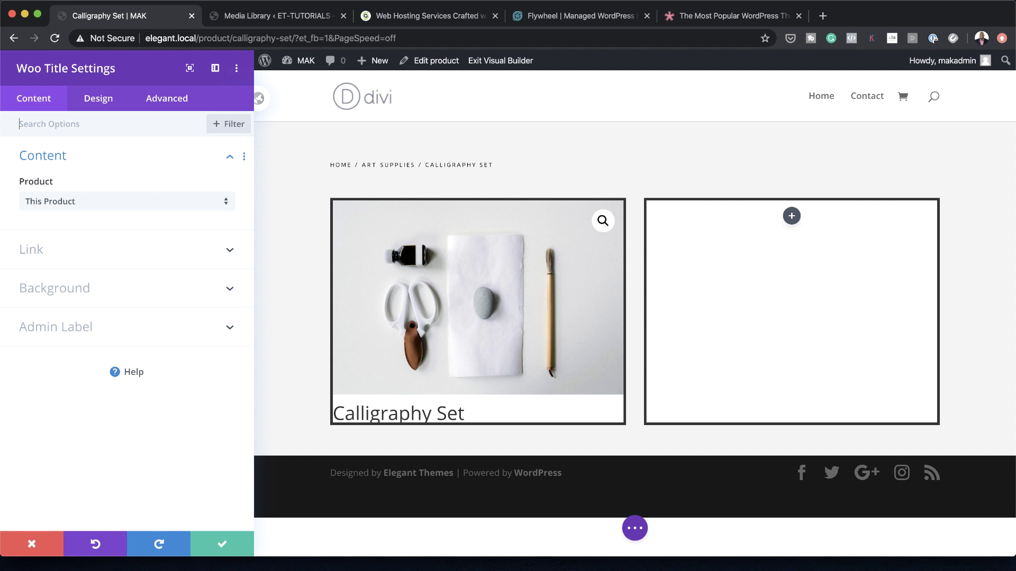
Set the Woo Title's font to Duru Sans with uppercase style.
{"action": "left_click", "coordinate": [99, 99]}
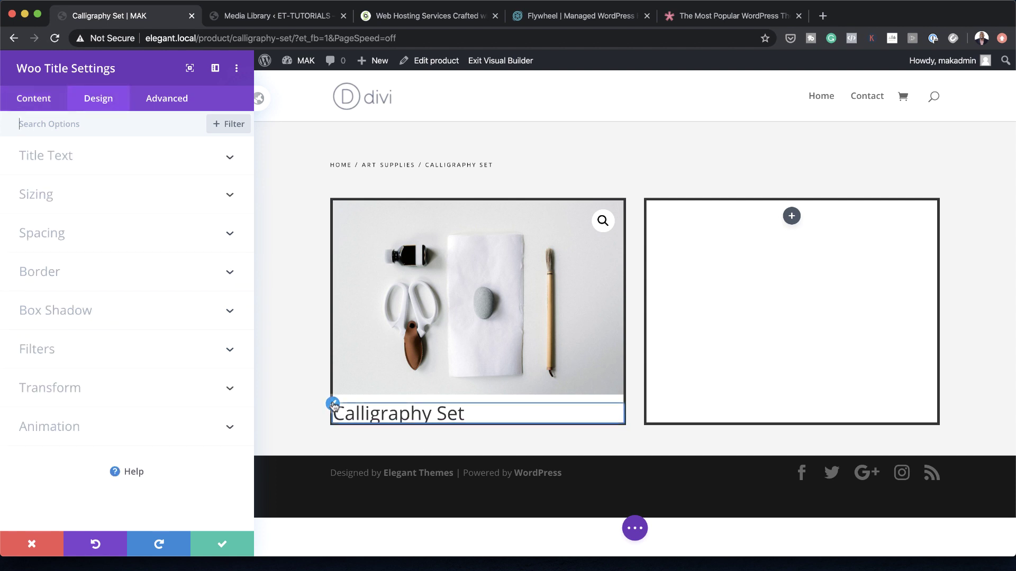
{"action": "left_click", "coordinate": [82, 157]}
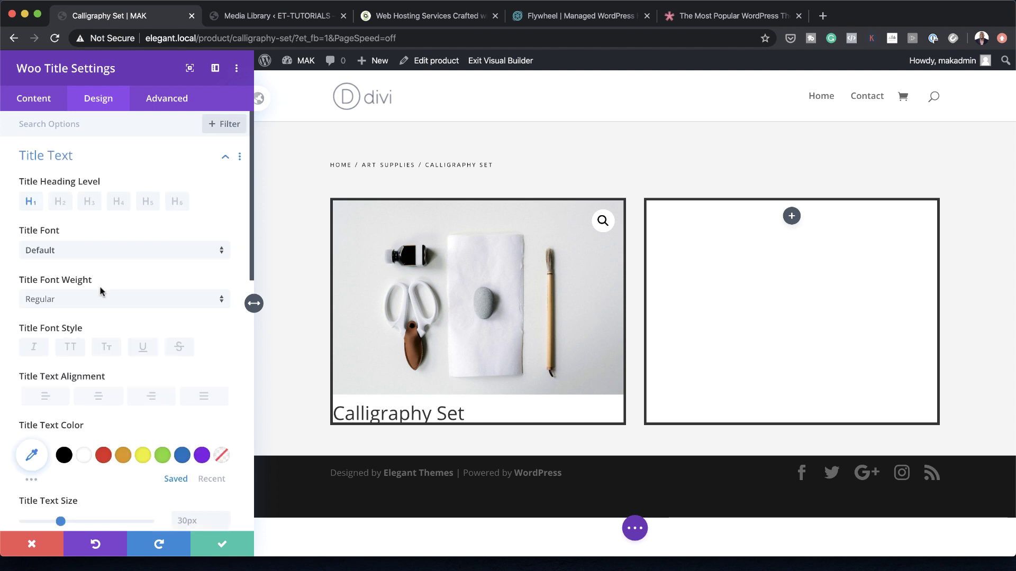
{"action": "left_click", "coordinate": [88, 252]}
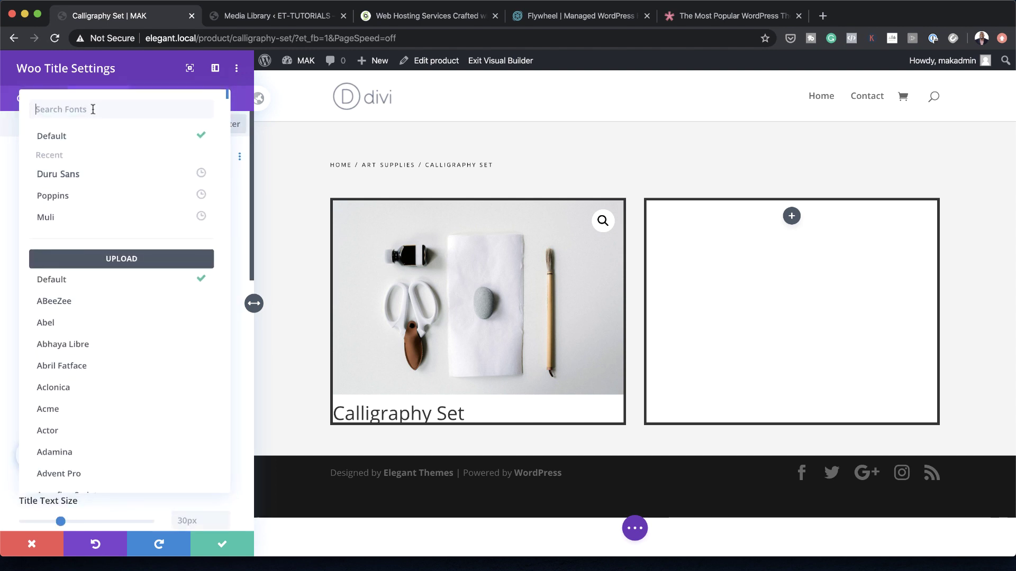
{"action": "type", "text": "dr"}
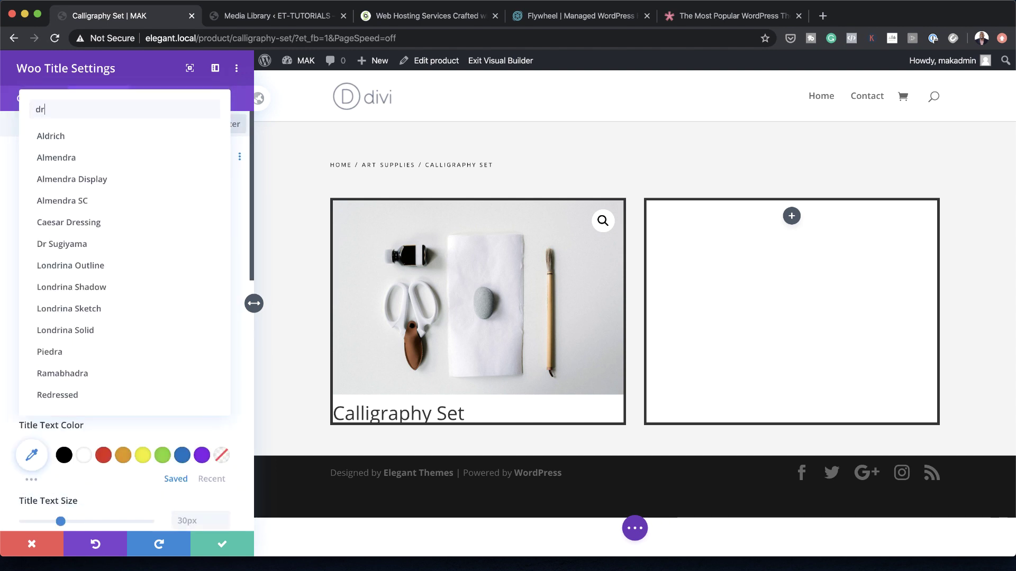
{"action": "left_click", "coordinate": [71, 347]}
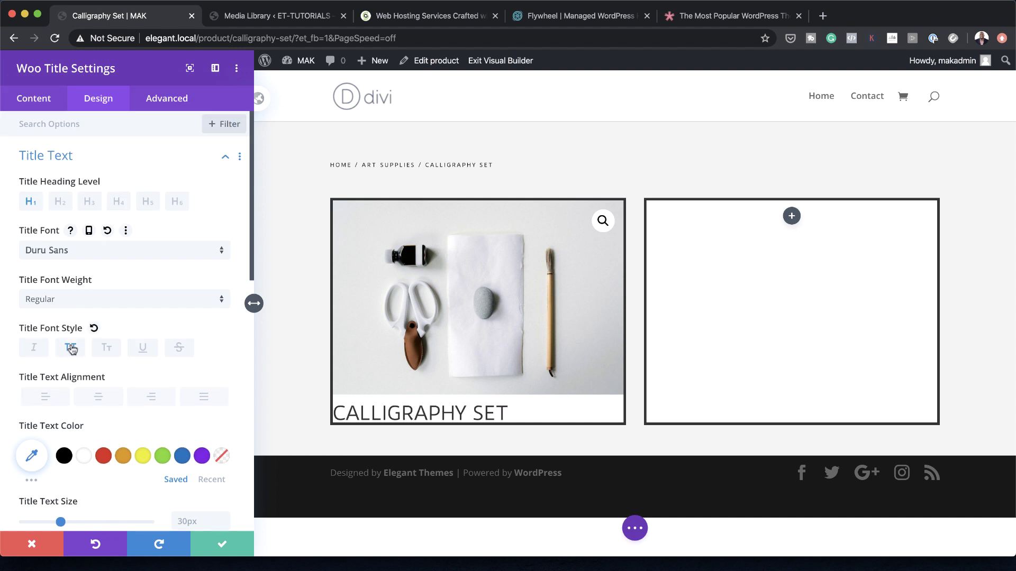
Give the Woo Title a dark grey text color, 24px text size, 5px letter spacing and 1em line height.
{"action": "left_click", "coordinate": [32, 454]}
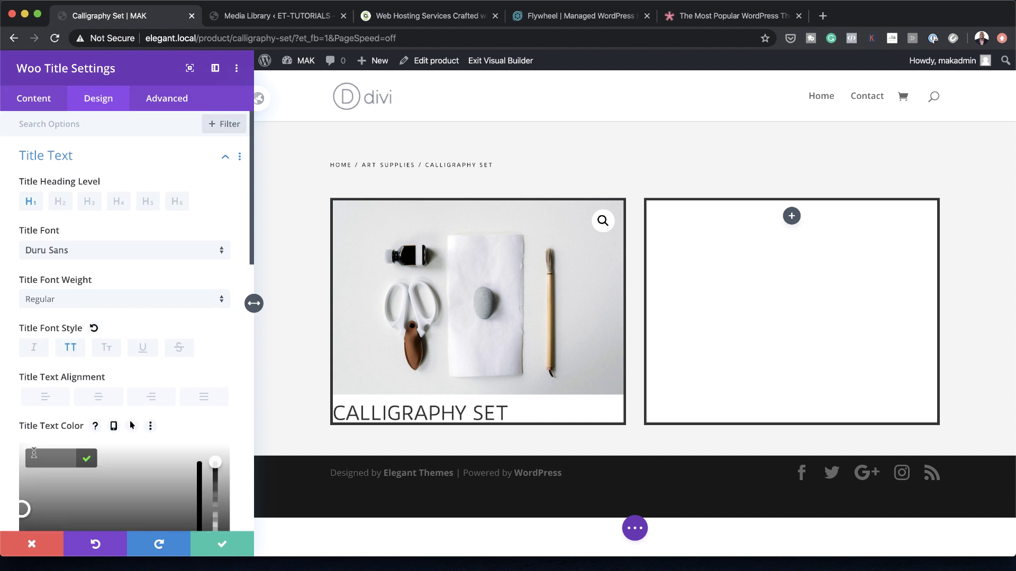
{"action": "scroll", "coordinate": [41, 455], "scroll_direction": "down", "scroll_amount": 5}
{"action": "left_click_drag", "start_coordinate": [63, 461], "coordinate": [53, 466]}
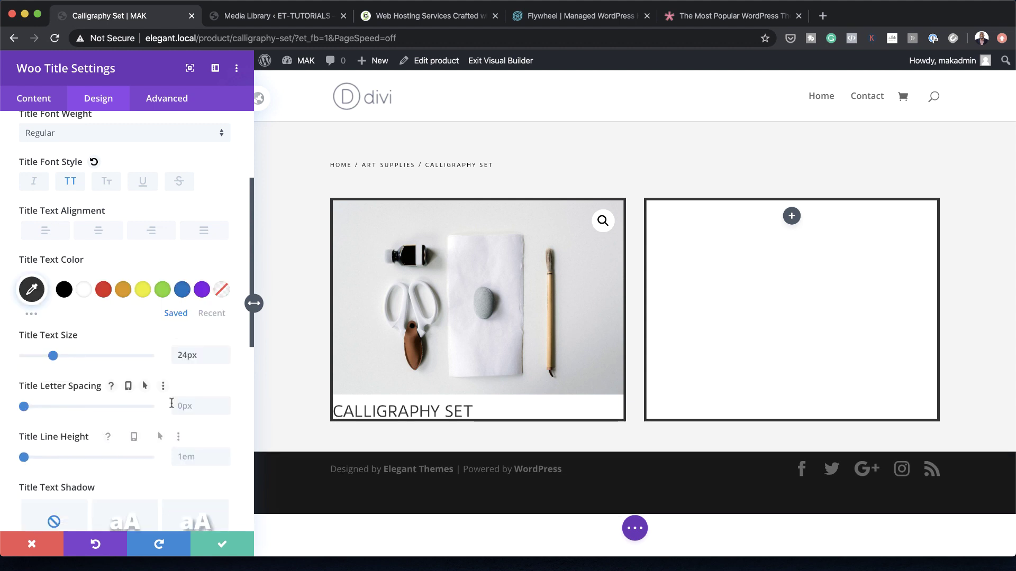
{"action": "left_click", "coordinate": [192, 405]}
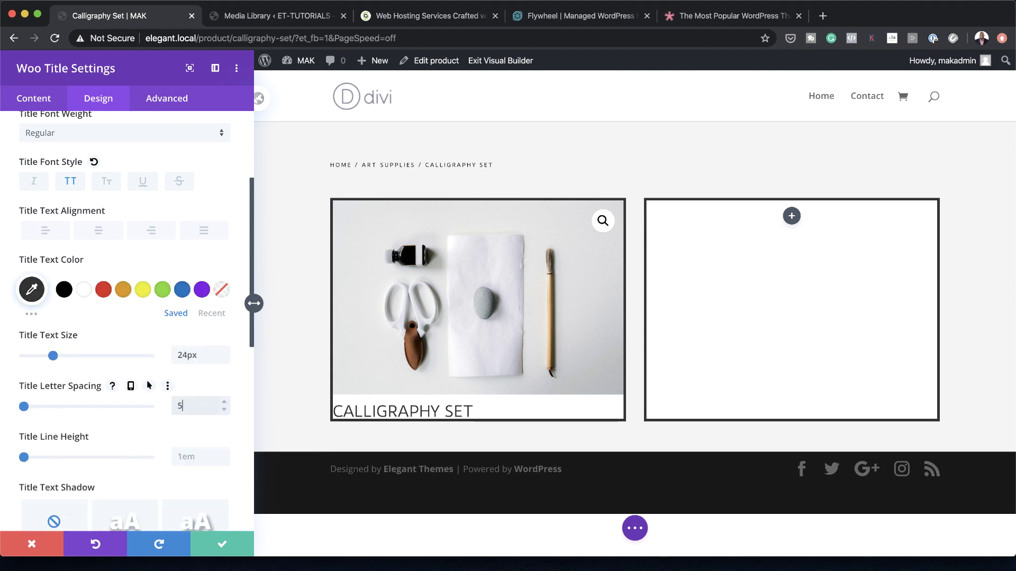
{"action": "type", "text": "5"}
{"action": "key", "text": "Return"}
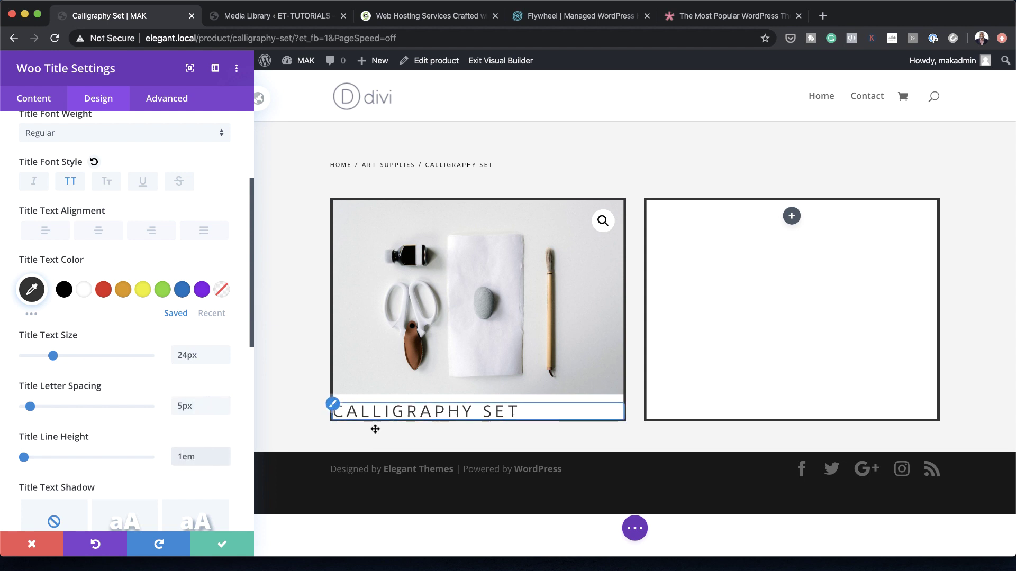
Set the Woo Title's padding to 0vw top, 1.5vw bottom, 2vw left and 0vw right.
{"action": "scroll", "coordinate": [168, 445], "scroll_direction": "down", "scroll_amount": 5}
{"action": "scroll", "coordinate": [168, 447], "scroll_direction": "down", "scroll_amount": 2}
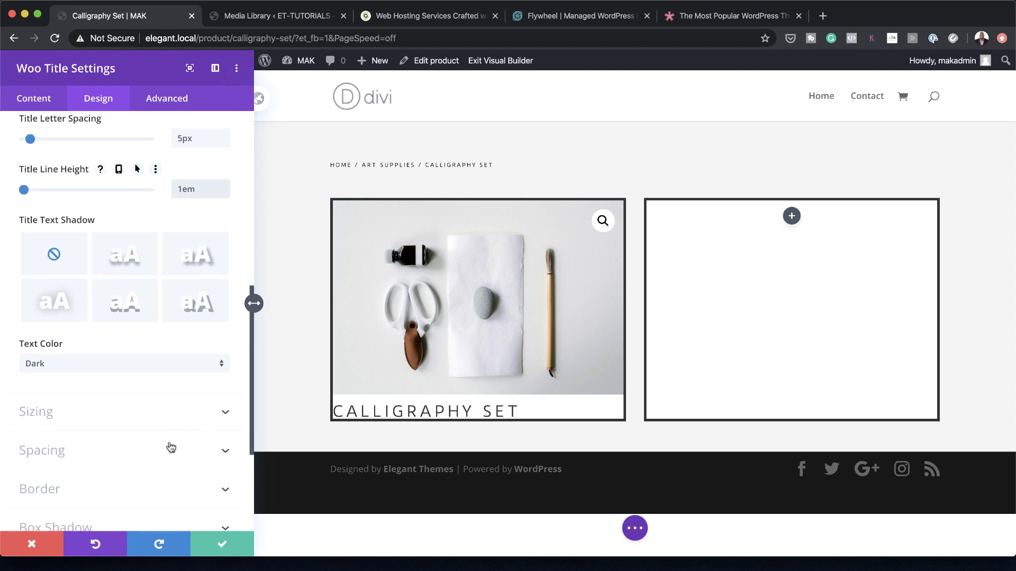
{"action": "left_click", "coordinate": [62, 421]}
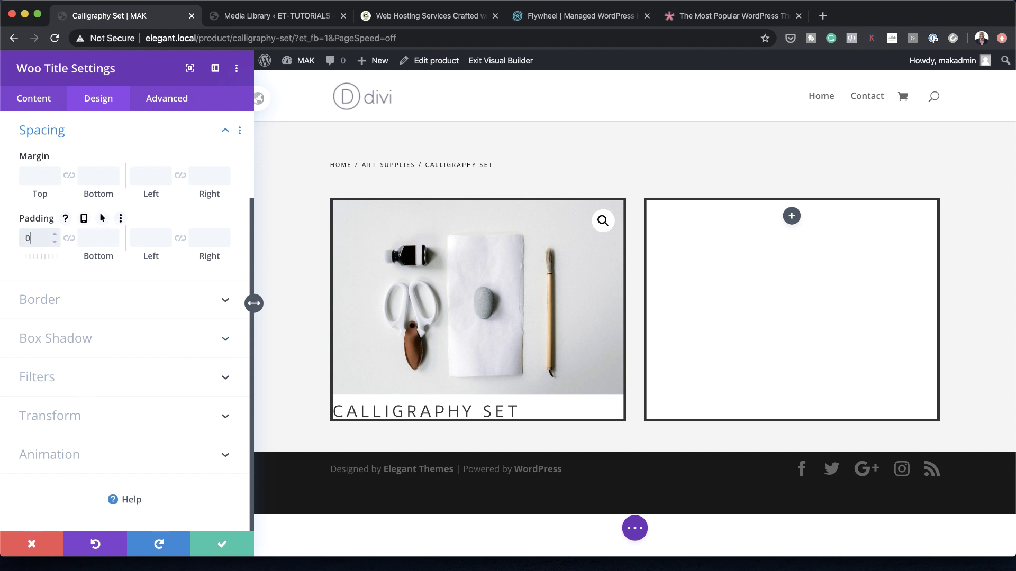
{"action": "left_click", "coordinate": [86, 238]}
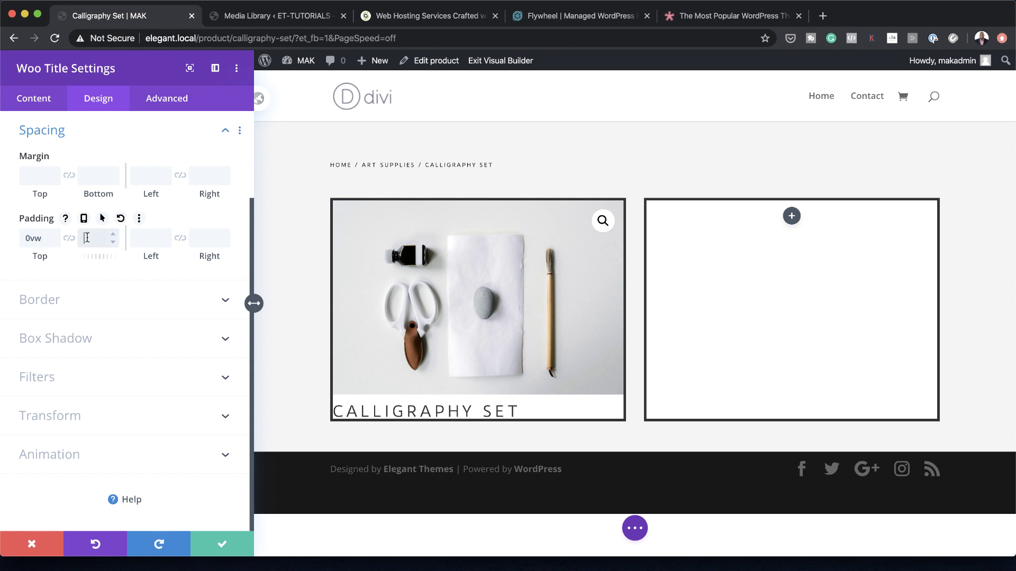
{"action": "type", "text": "1.5vw"}
{"action": "left_click", "coordinate": [141, 238]}
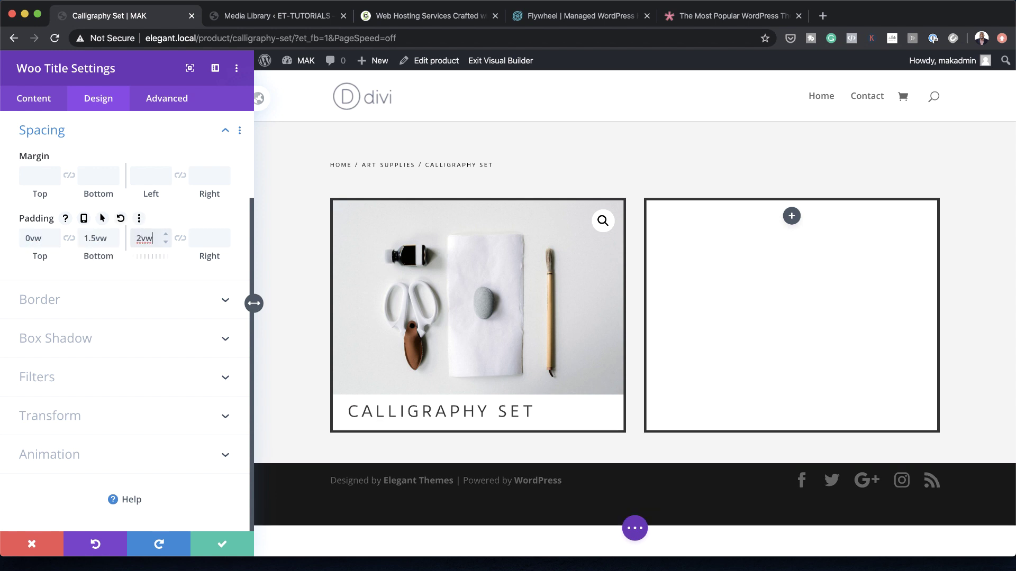
{"action": "left_click", "coordinate": [200, 239]}
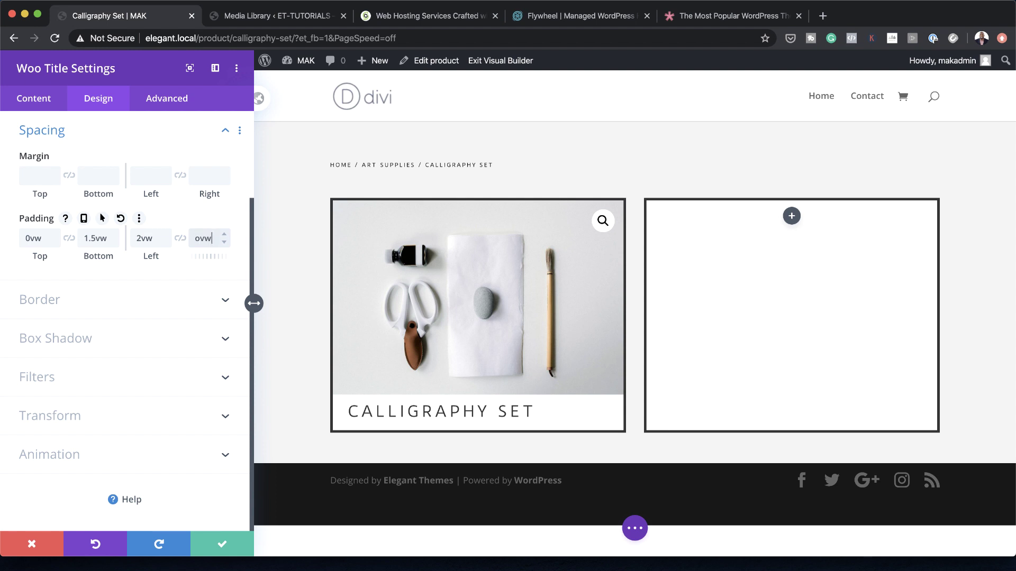
Add a 4px solid dark grey bottom border to the Woo Title and save the module.
{"action": "left_click", "coordinate": [58, 300]}
{"action": "left_click", "coordinate": [56, 299]}
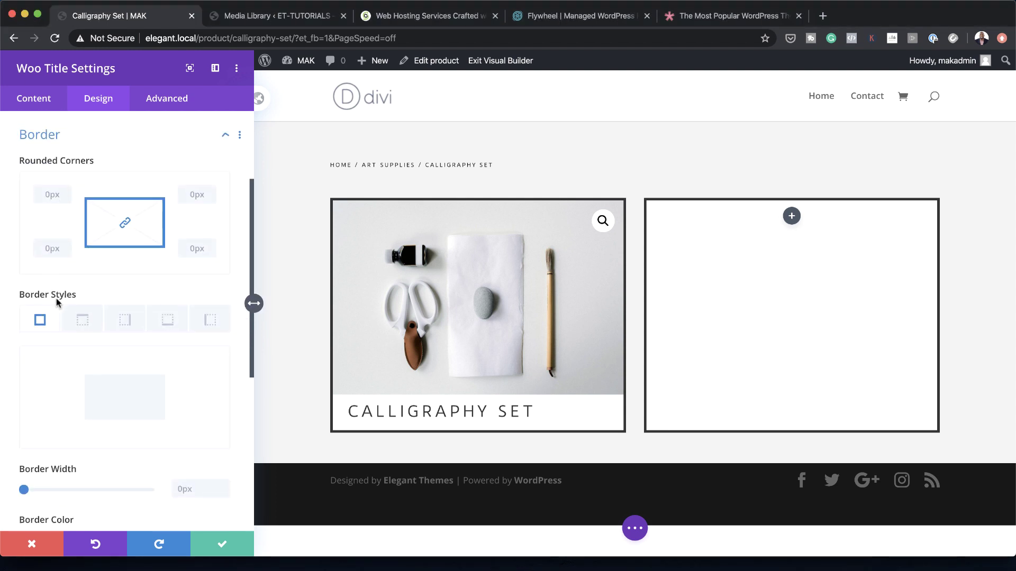
{"action": "left_click", "coordinate": [167, 316]}
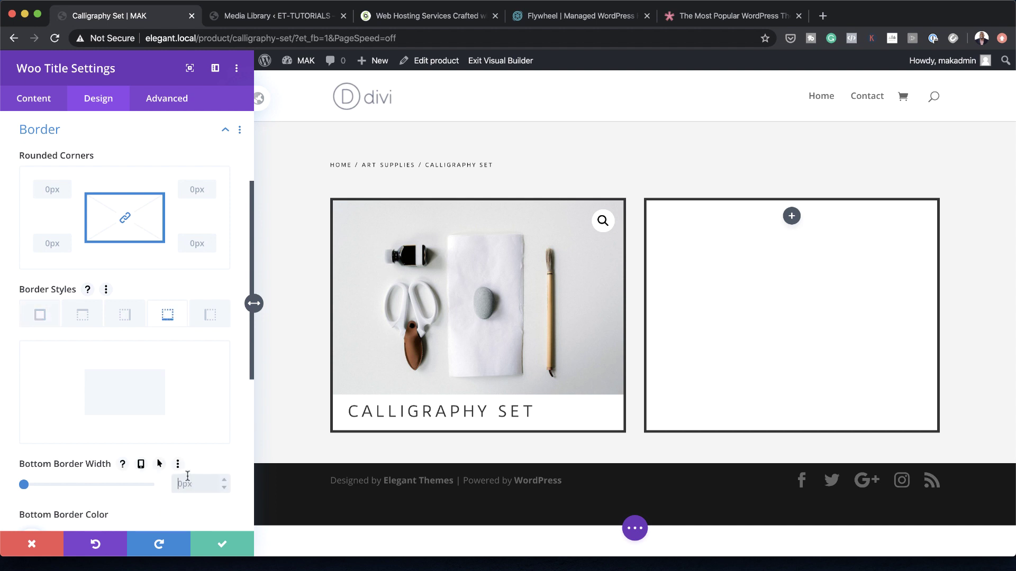
{"action": "type", "text": "4"}
{"action": "scroll", "coordinate": [32, 432], "scroll_direction": "down", "scroll_amount": 5}
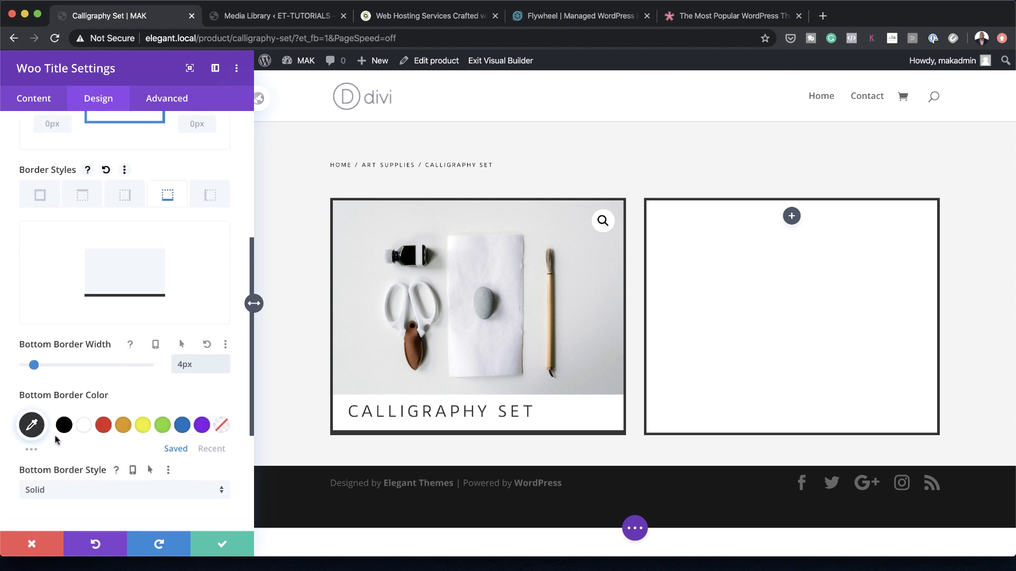
{"action": "left_click", "coordinate": [32, 423]}
{"action": "scroll", "coordinate": [32, 423], "scroll_direction": "down", "scroll_amount": 3}
{"action": "left_click", "coordinate": [222, 544]}
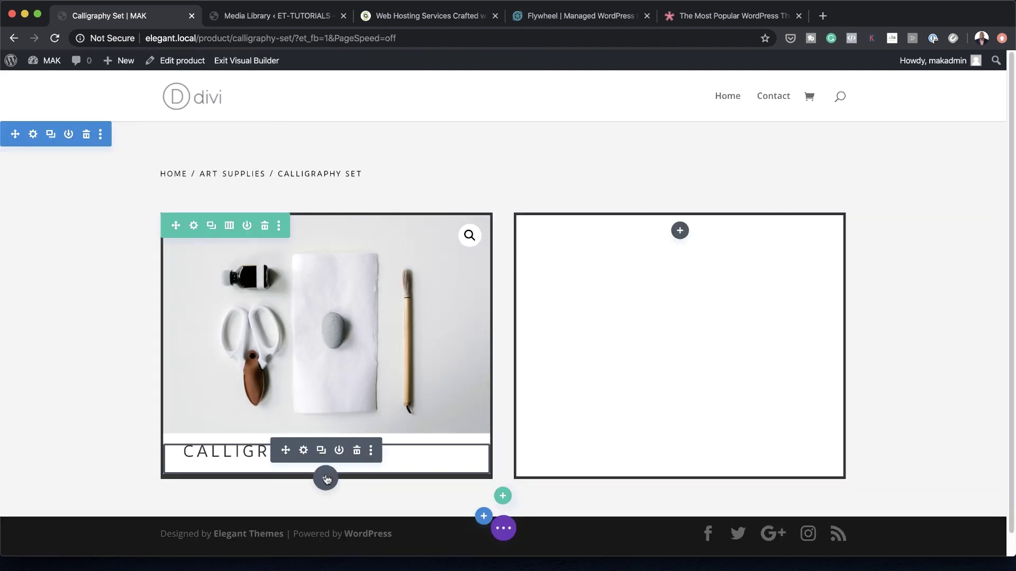
Insert a Woo Description module below the product title in the first column.
{"action": "left_click", "coordinate": [325, 478]}
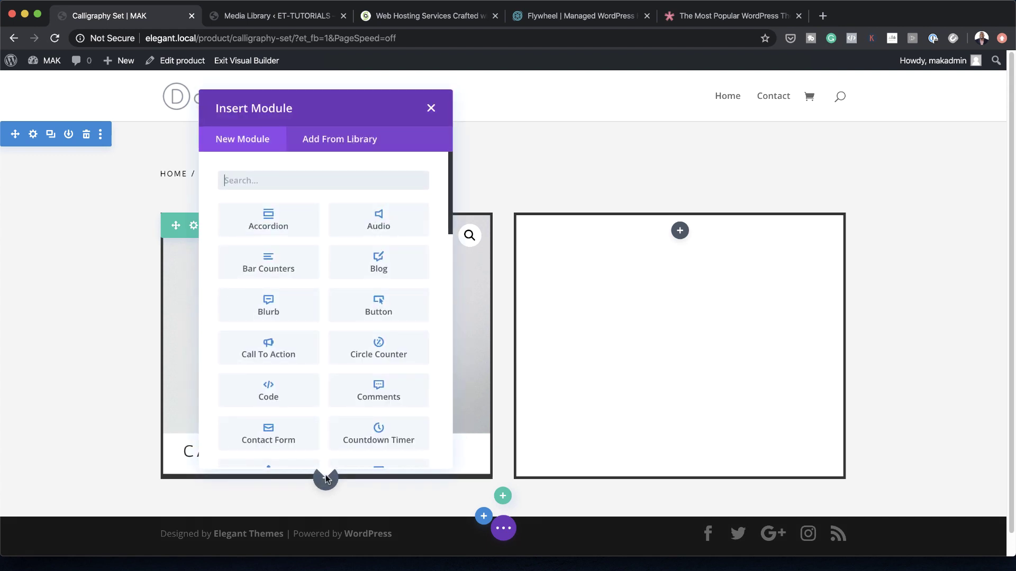
{"action": "type", "text": "woo des"}
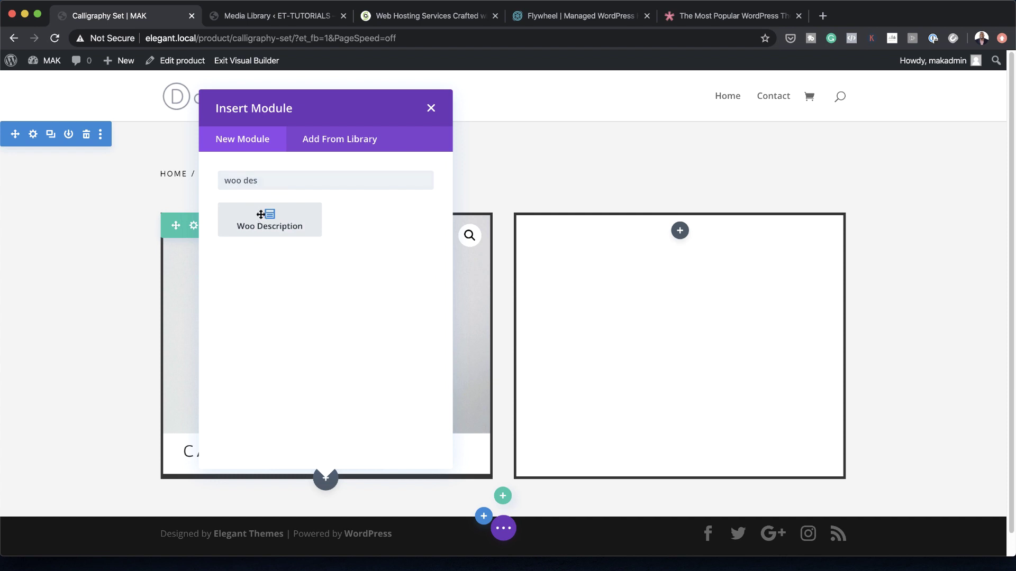
{"action": "left_click", "coordinate": [261, 214]}
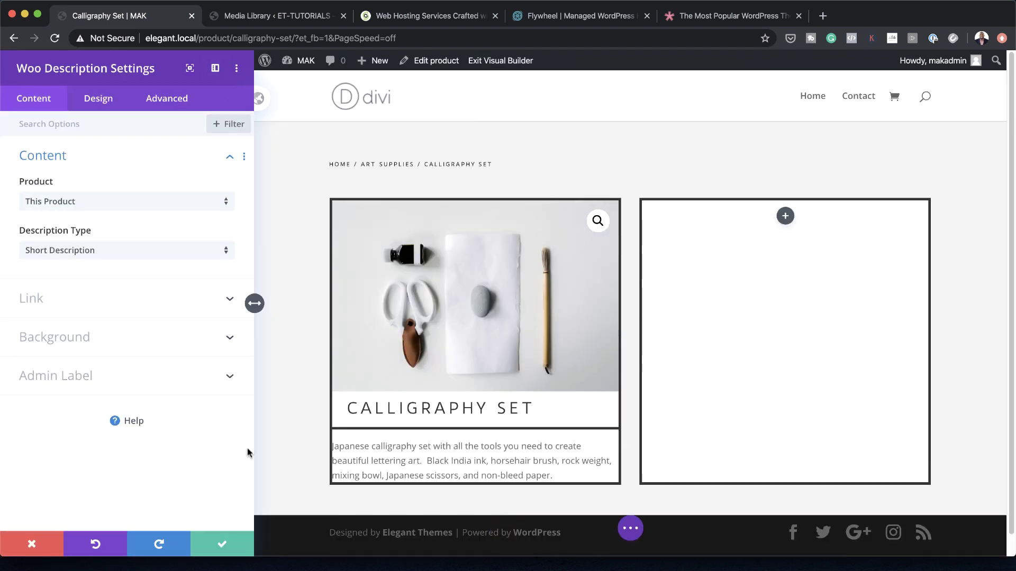
Set the Woo Description's text font to Duru Sans with uppercase style.
{"action": "left_click", "coordinate": [105, 101]}
{"action": "left_click", "coordinate": [43, 158]}
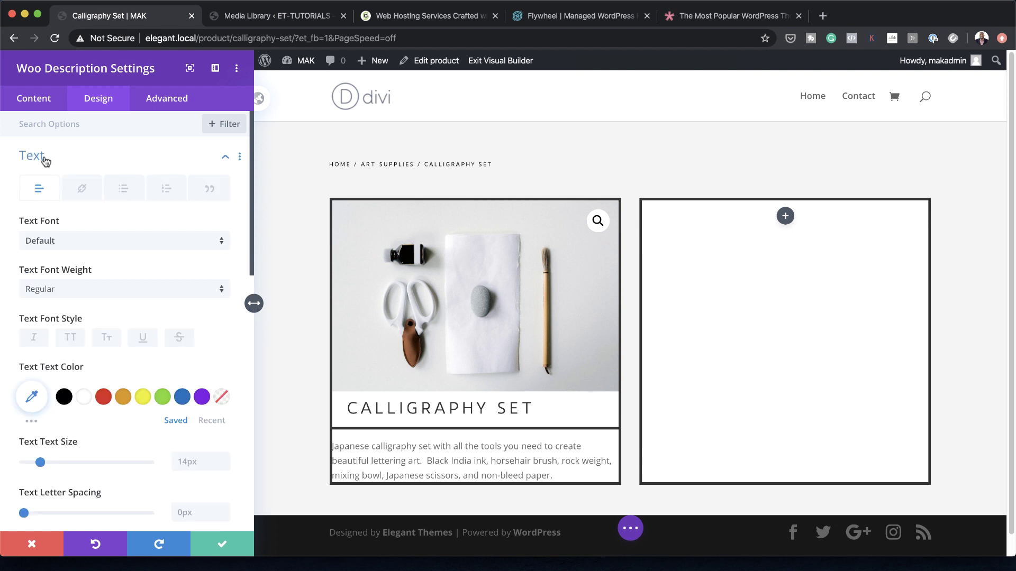
{"action": "left_click", "coordinate": [67, 242]}
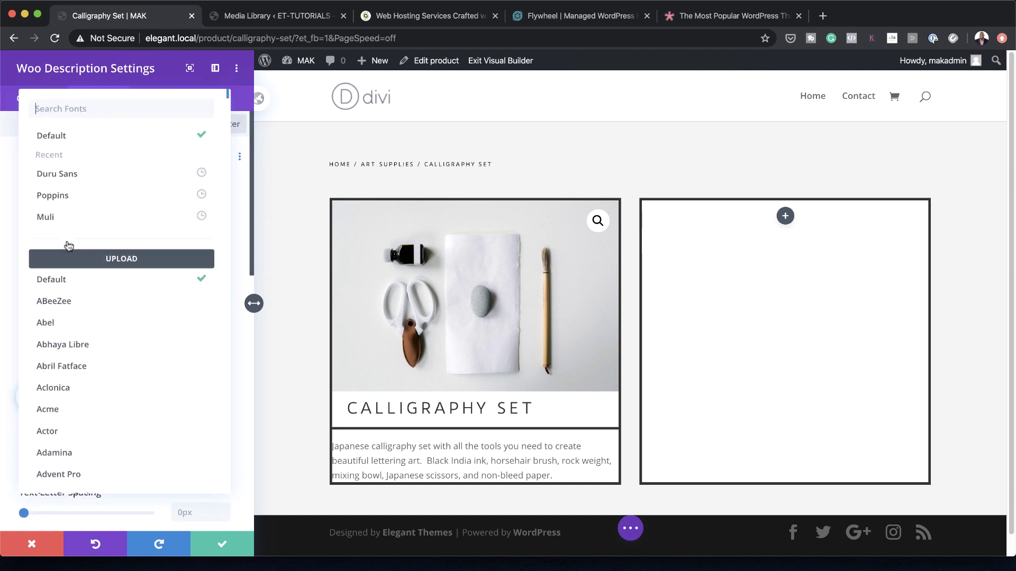
{"action": "left_click", "coordinate": [85, 175]}
{"action": "left_click", "coordinate": [72, 341]}
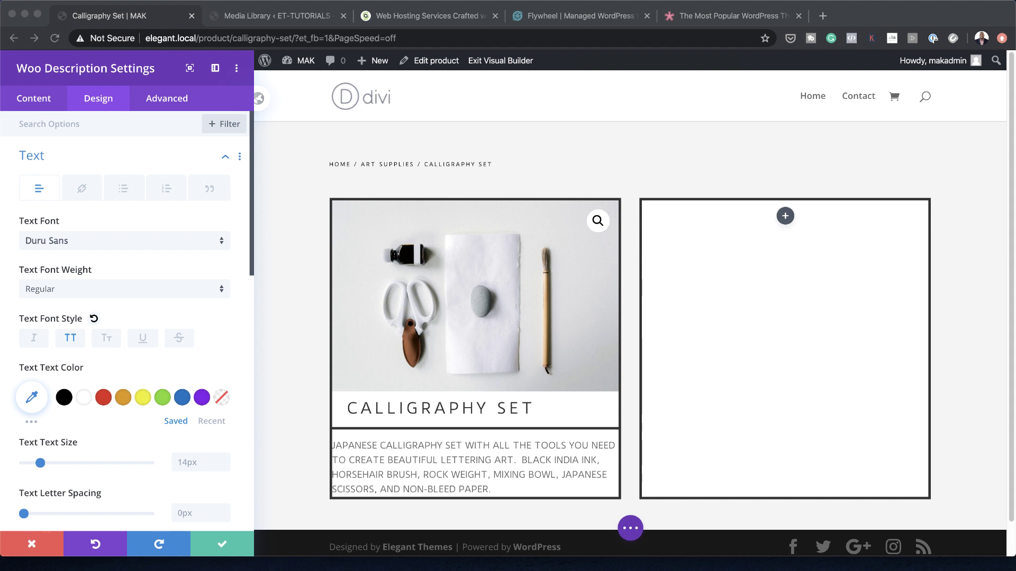
Set the Woo Description's text color to #333333.
{"action": "left_click", "coordinate": [33, 398]}
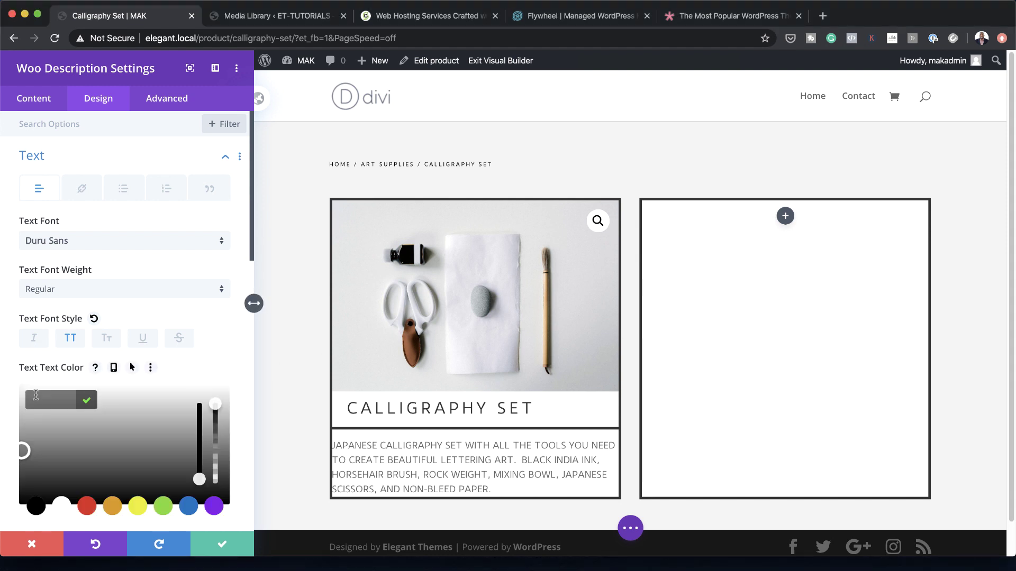
{"action": "type", "text": "#333333"}
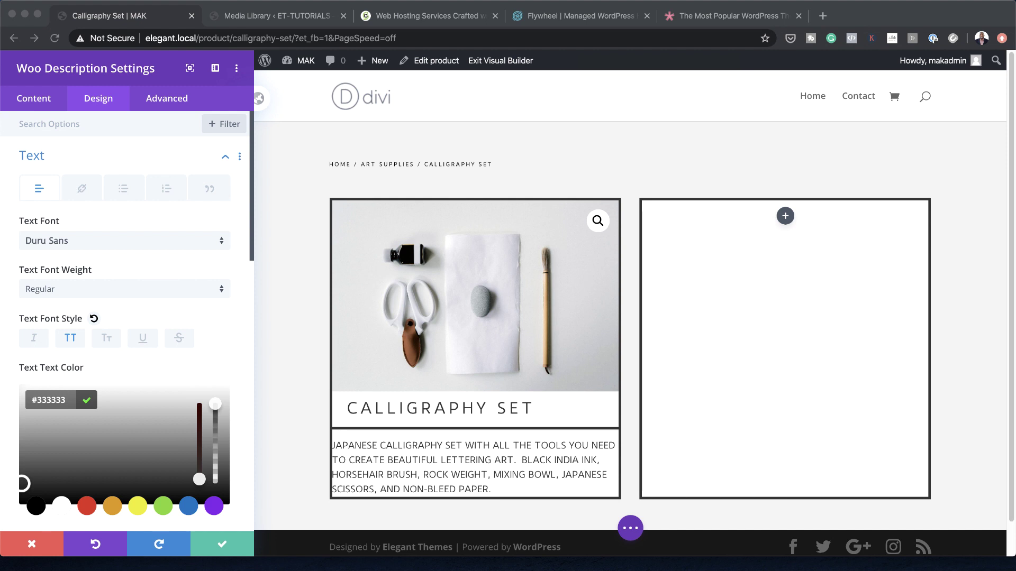
{"action": "left_click", "coordinate": [223, 356]}
Set the description's text size to 0.8vw on desktop and 1.4vw on tablet, ending back on the desktop view.
{"action": "scroll", "coordinate": [211, 370], "scroll_direction": "down", "scroll_amount": 3}
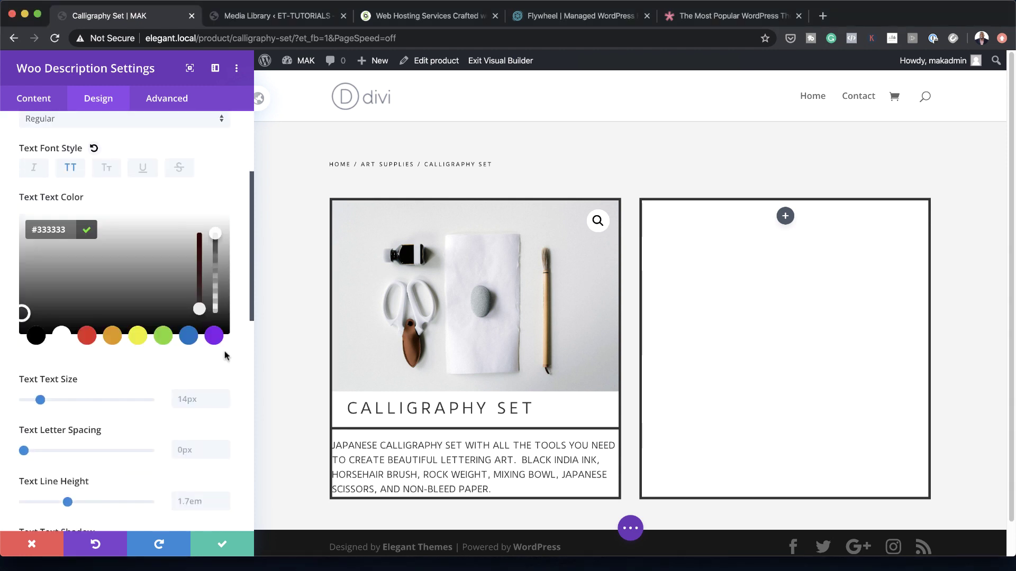
{"action": "triple_click", "coordinate": [189, 292]}
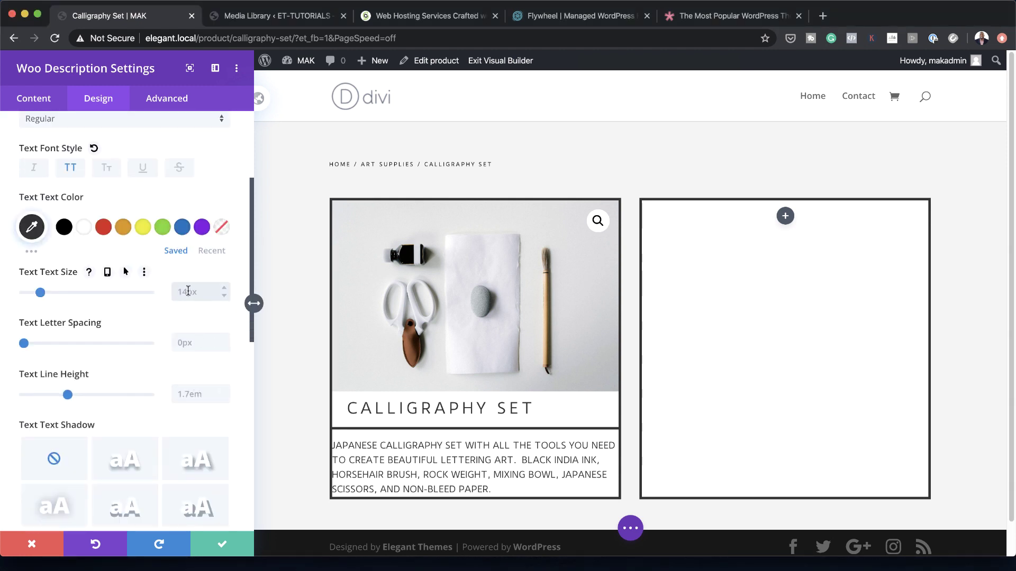
{"action": "type", "text": "0.8vw"}
{"action": "left_click", "coordinate": [107, 273]}
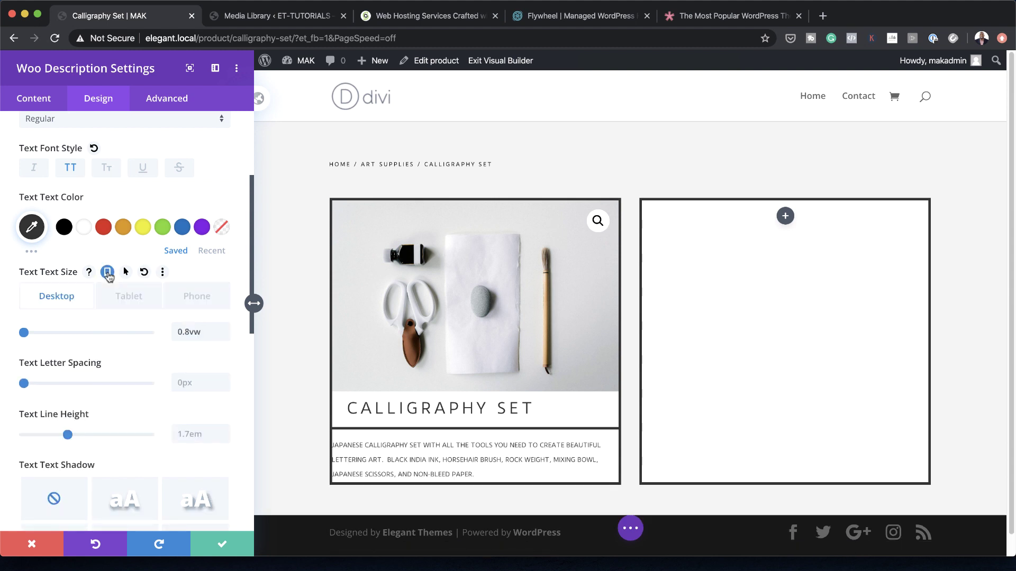
{"action": "left_click", "coordinate": [129, 296]}
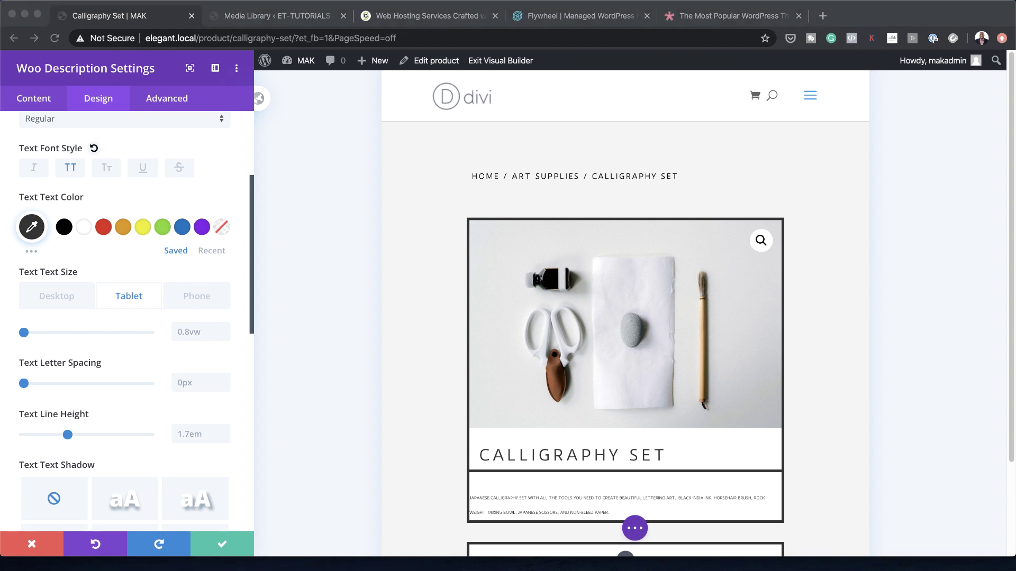
{"action": "double_click", "coordinate": [182, 331]}
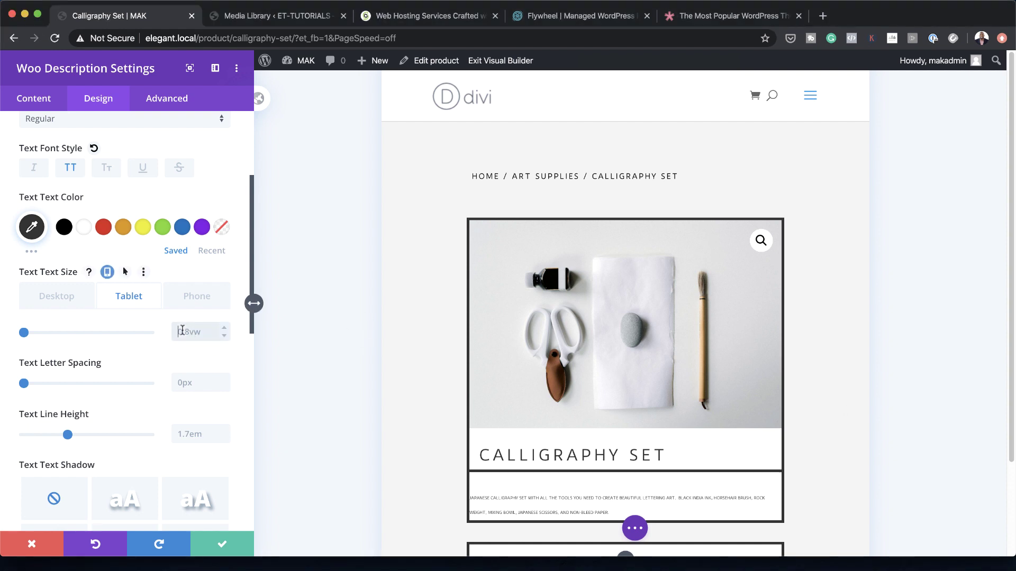
{"action": "type", "text": "1.4vw"}
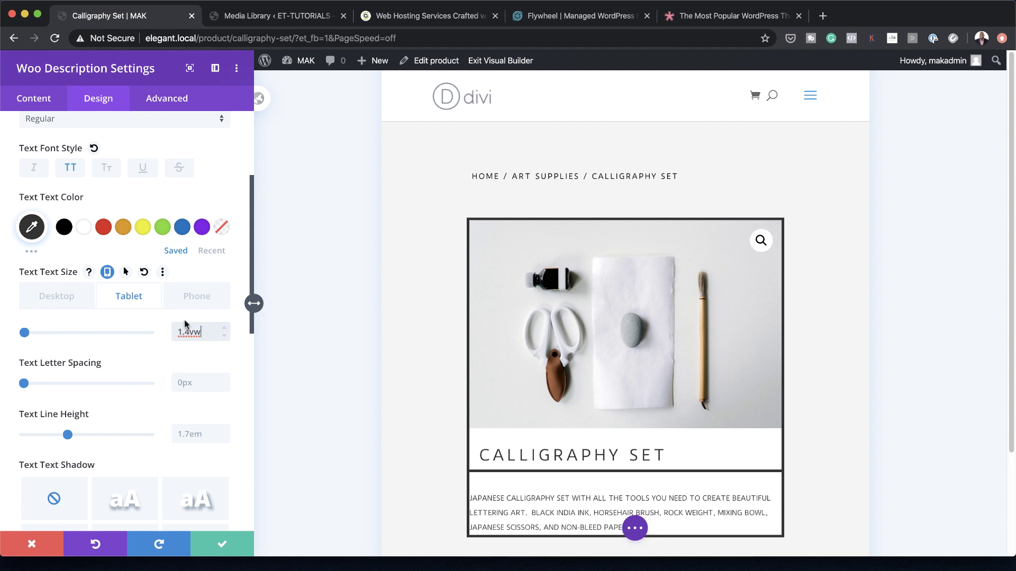
{"action": "left_click", "coordinate": [195, 302]}
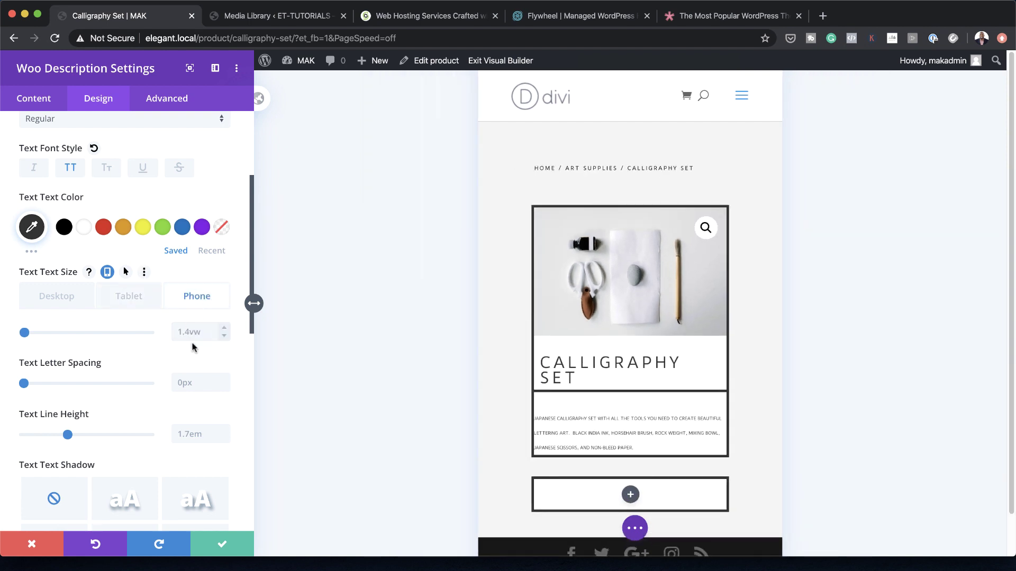
{"action": "left_click", "coordinate": [57, 296]}
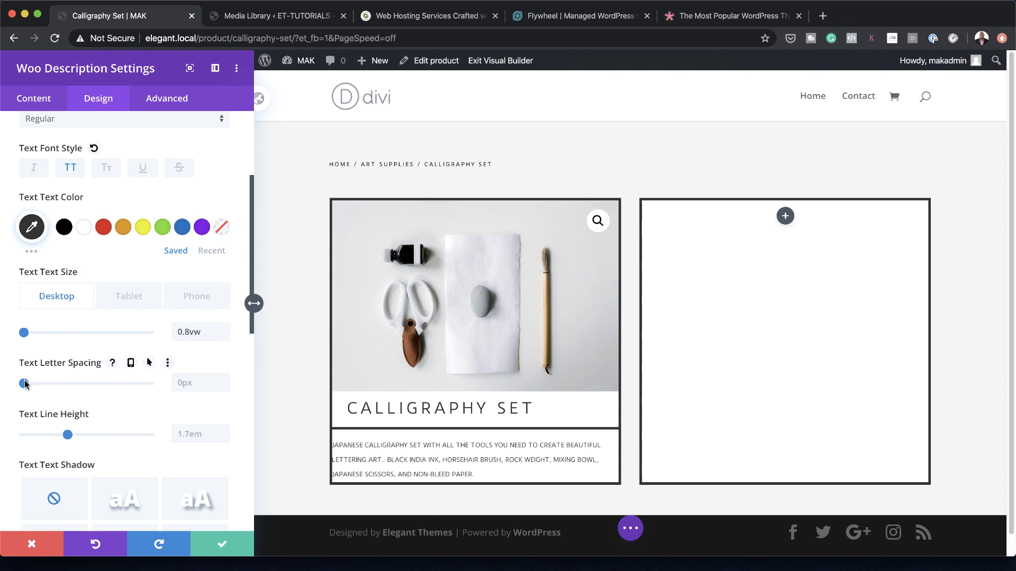
Set the description's letter spacing to 3px and its line height to 2em.
{"action": "left_click_drag", "start_coordinate": [24, 383], "coordinate": [27, 384]}
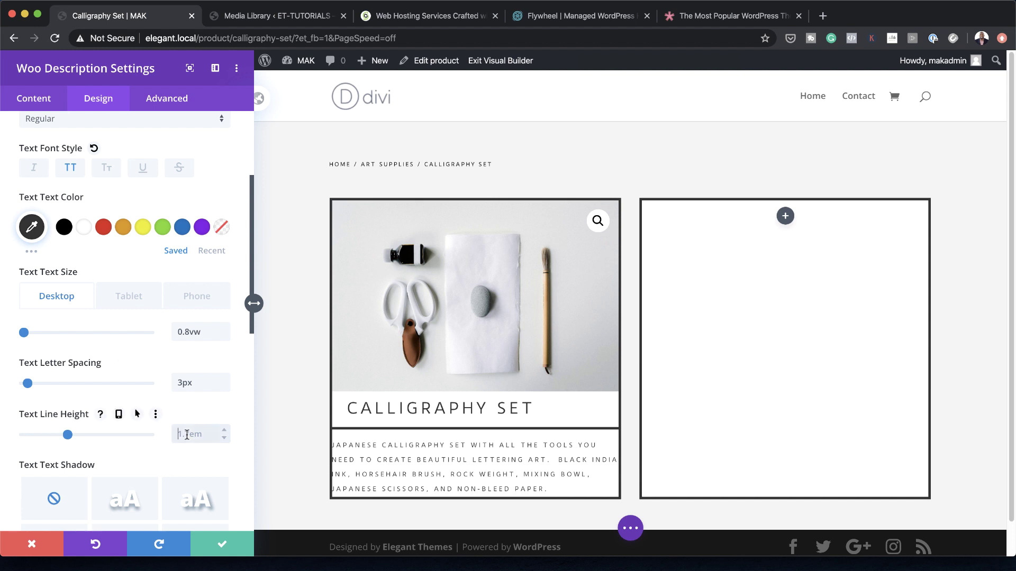
{"action": "left_click", "coordinate": [213, 433]}
{"action": "key", "text": "Up"}
{"action": "key", "text": "Up"}
{"action": "key", "text": "Up"}
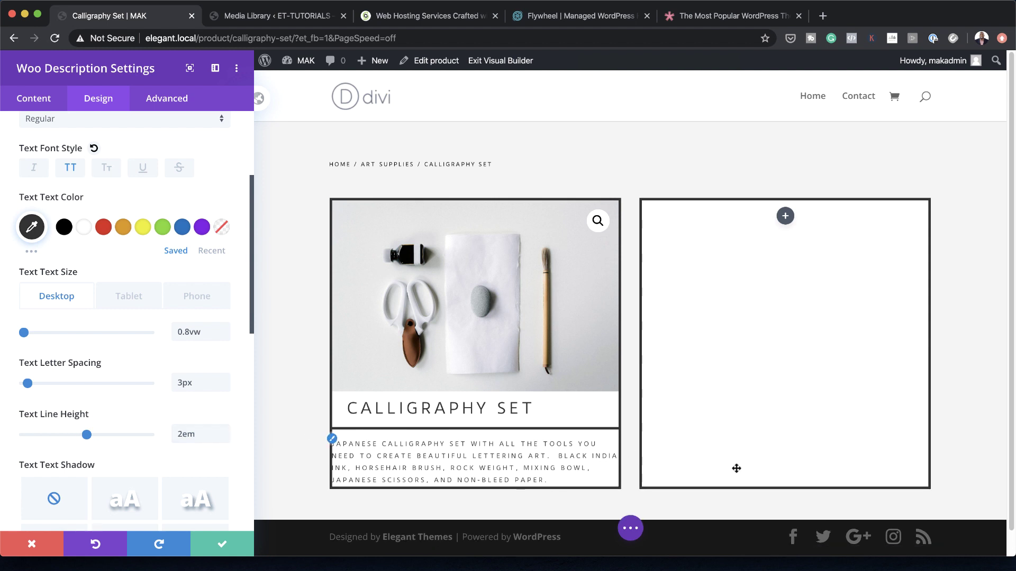
Set the Woo Description's padding to 0vw top and bottom and 2vw left and right, and save the module.
{"action": "scroll", "coordinate": [196, 442], "scroll_direction": "down", "scroll_amount": 5}
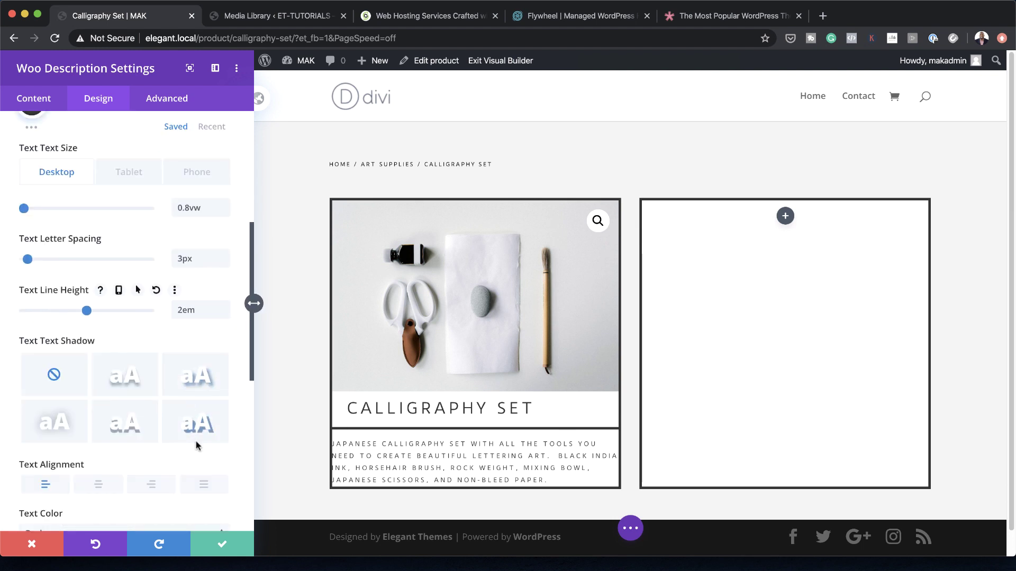
{"action": "scroll", "coordinate": [196, 446], "scroll_direction": "down", "scroll_amount": 10}
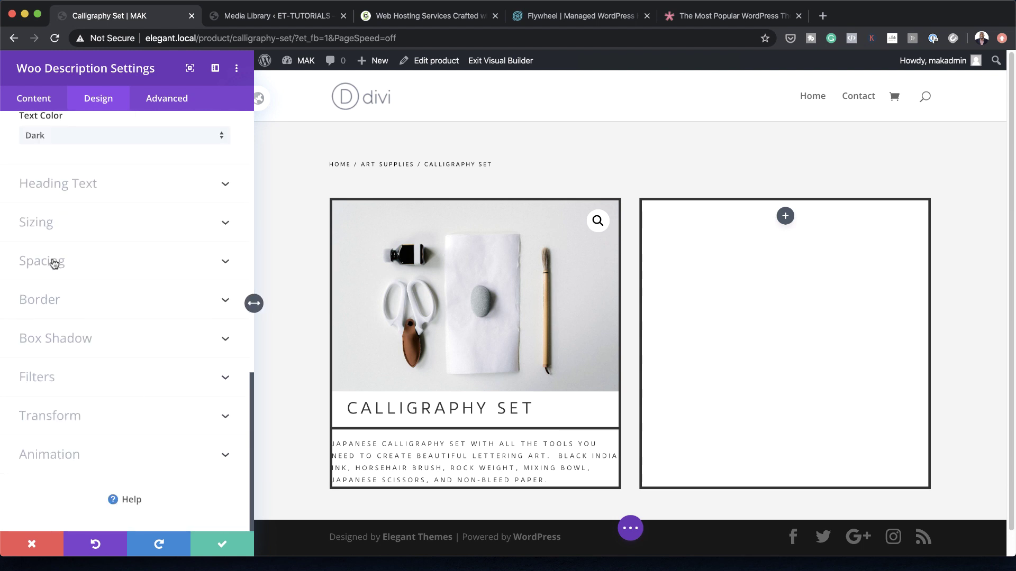
{"action": "left_click", "coordinate": [54, 261]}
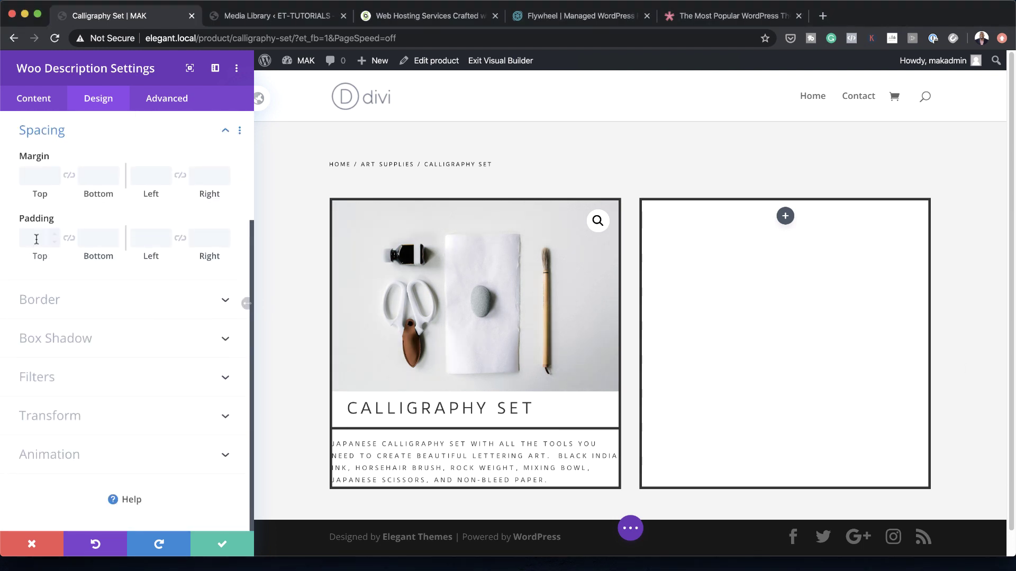
{"action": "left_click", "coordinate": [36, 240]}
{"action": "type", "text": "0vw"}
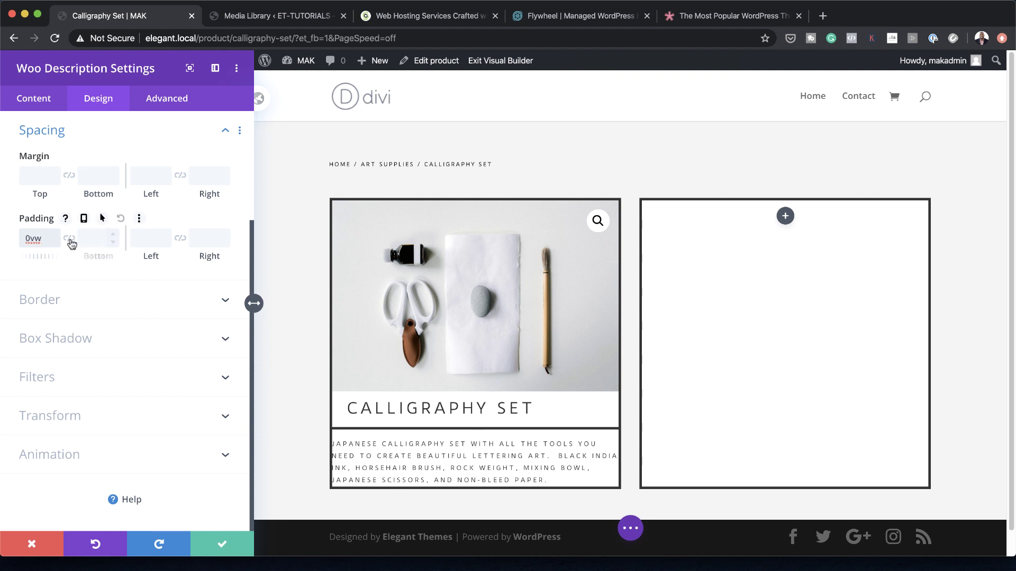
{"action": "left_click", "coordinate": [69, 238]}
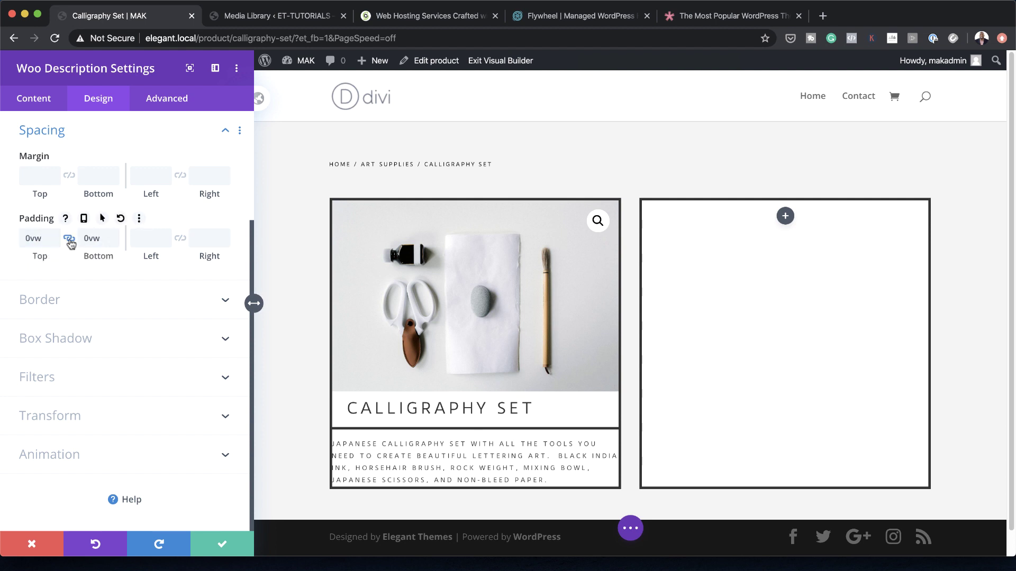
{"action": "left_click", "coordinate": [146, 238]}
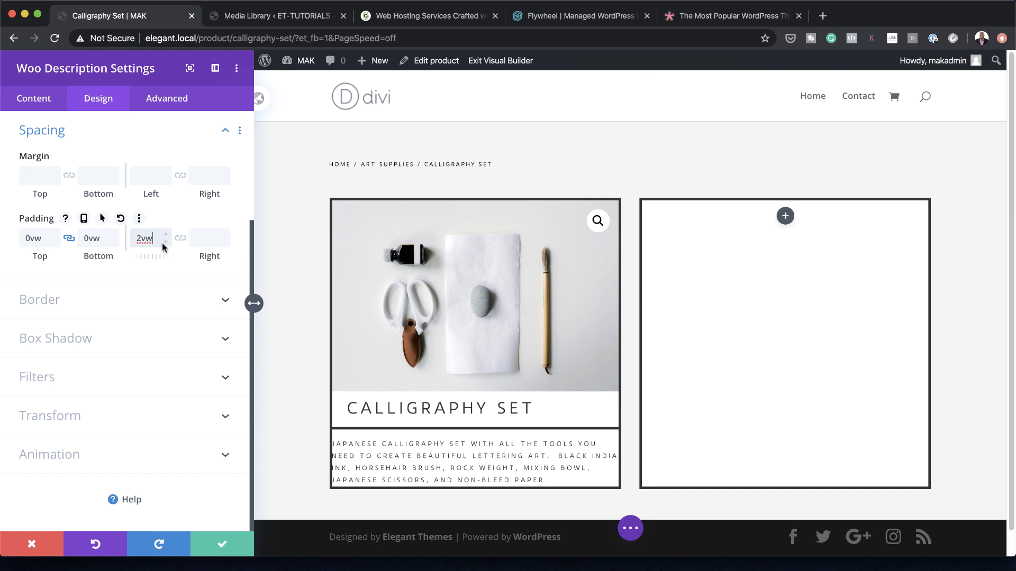
{"action": "left_click", "coordinate": [180, 238]}
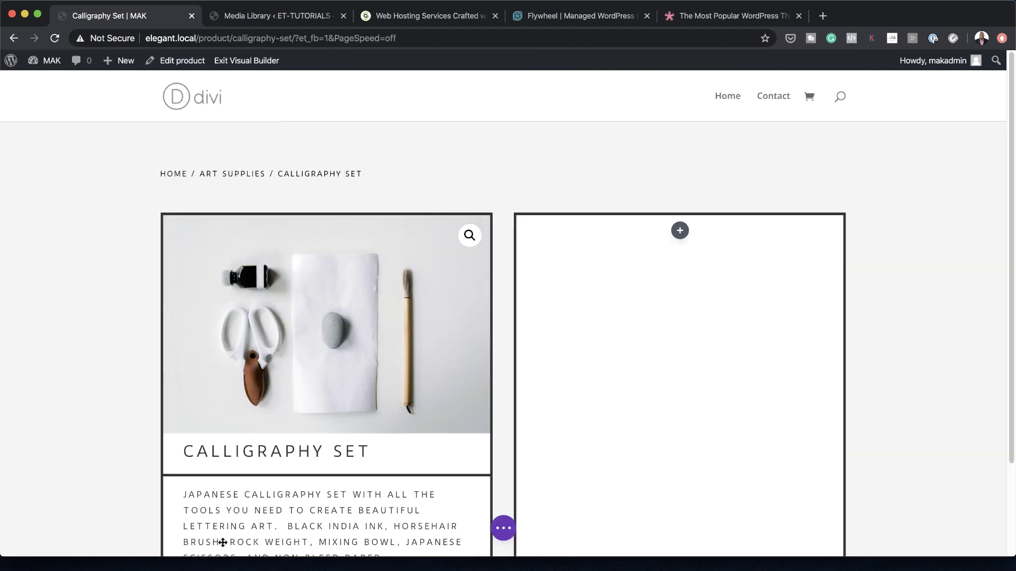
{"action": "left_click", "coordinate": [222, 544]}
Add a Woo Price module directly below the product description in the first column.
{"action": "scroll", "coordinate": [259, 487], "scroll_direction": "down", "scroll_amount": 2}
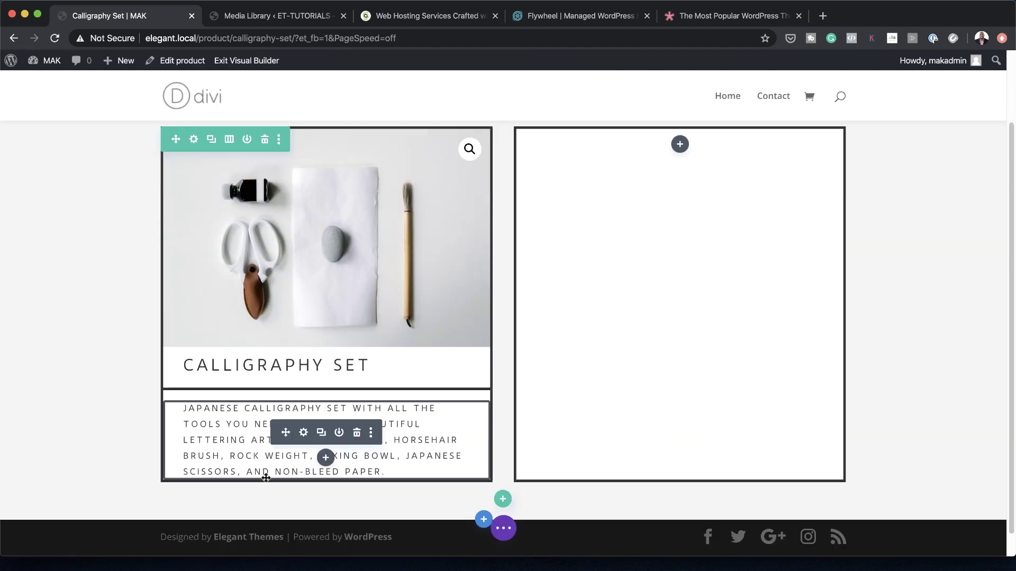
{"action": "scroll", "coordinate": [266, 478], "scroll_direction": "down", "scroll_amount": 1}
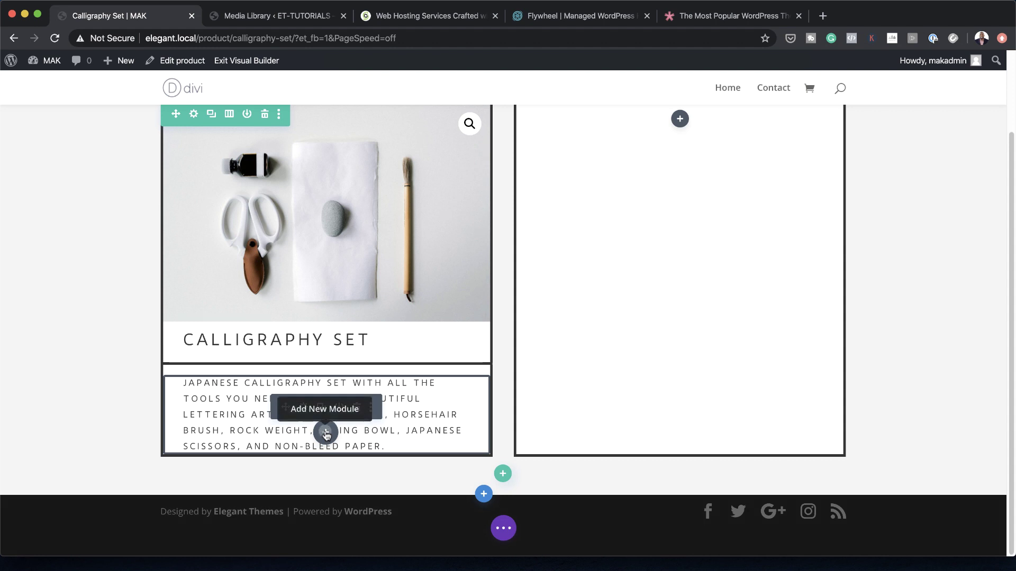
{"action": "left_click", "coordinate": [326, 433]}
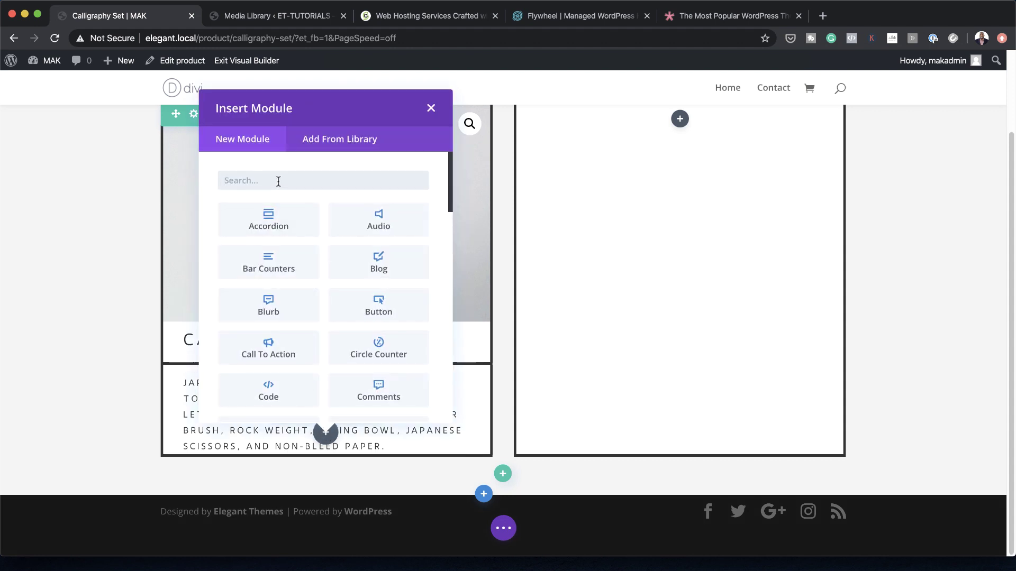
{"action": "type", "text": "woo"}
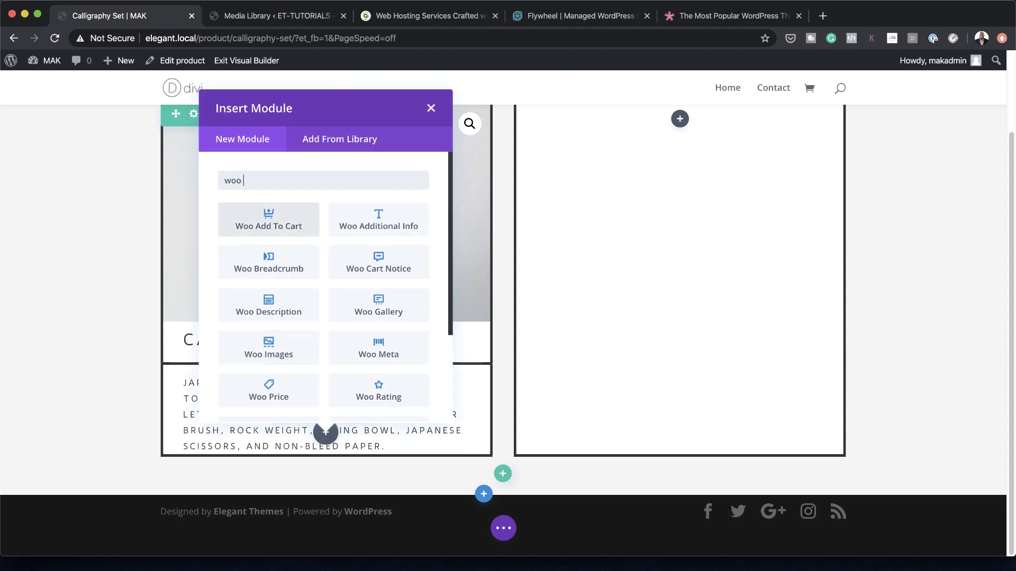
{"action": "type", "text": " price"}
{"action": "left_click", "coordinate": [270, 220]}
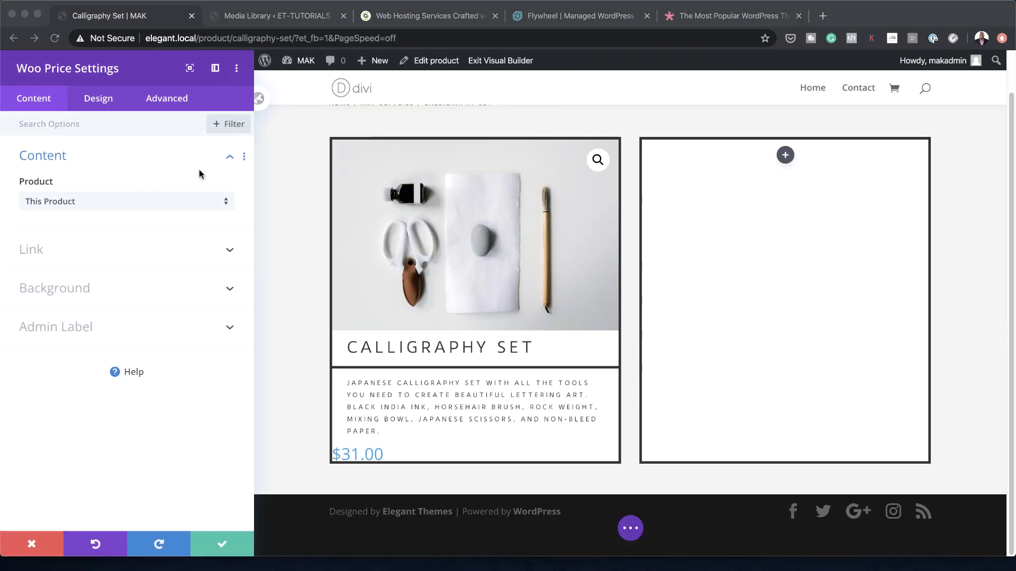
Set the Woo Price's font to Duru Sans and its text color to #333333.
{"action": "left_click", "coordinate": [101, 101]}
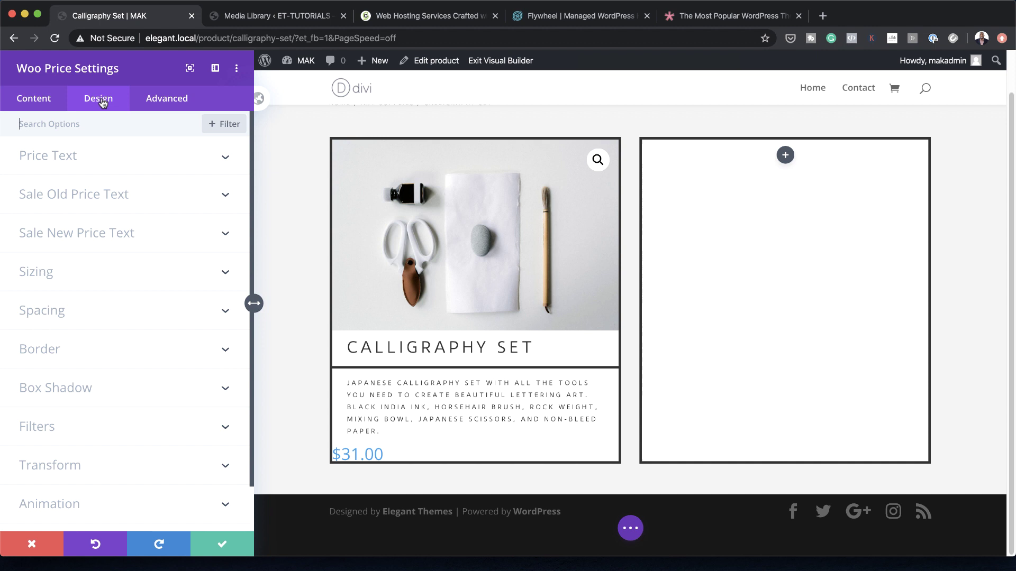
{"action": "left_click", "coordinate": [58, 157]}
{"action": "left_click", "coordinate": [57, 201]}
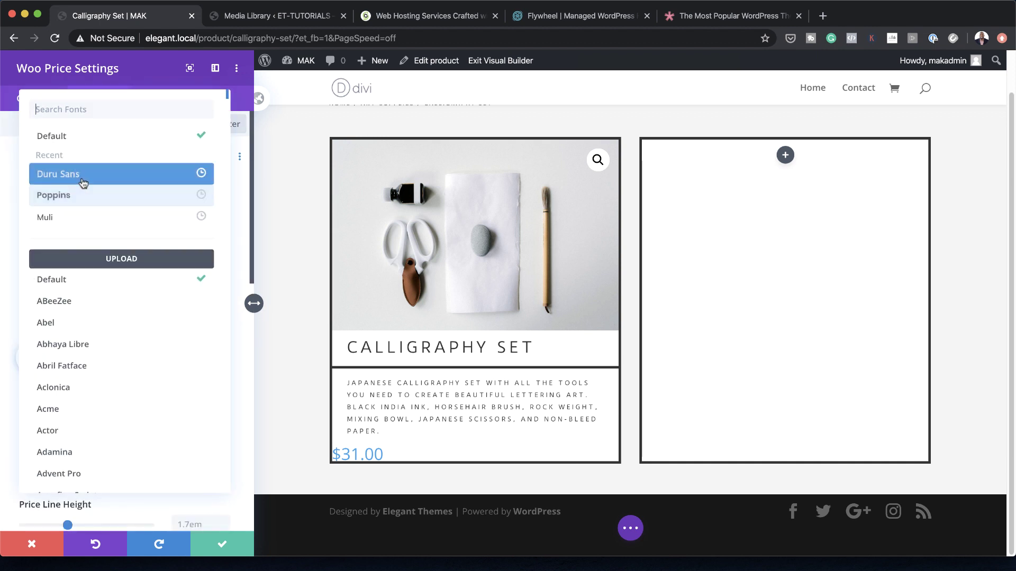
{"action": "left_click", "coordinate": [58, 174]}
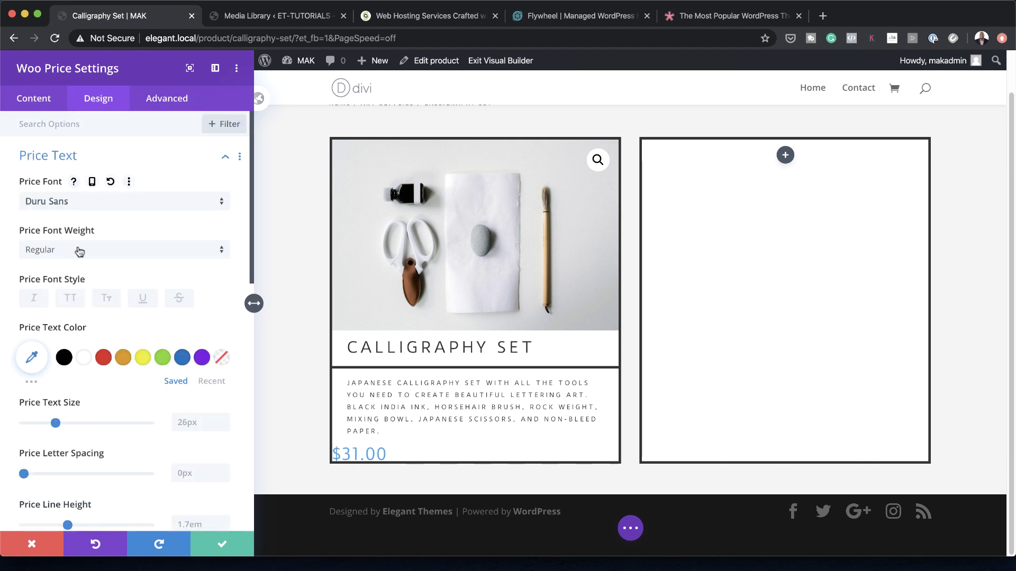
{"action": "left_click", "coordinate": [38, 358]}
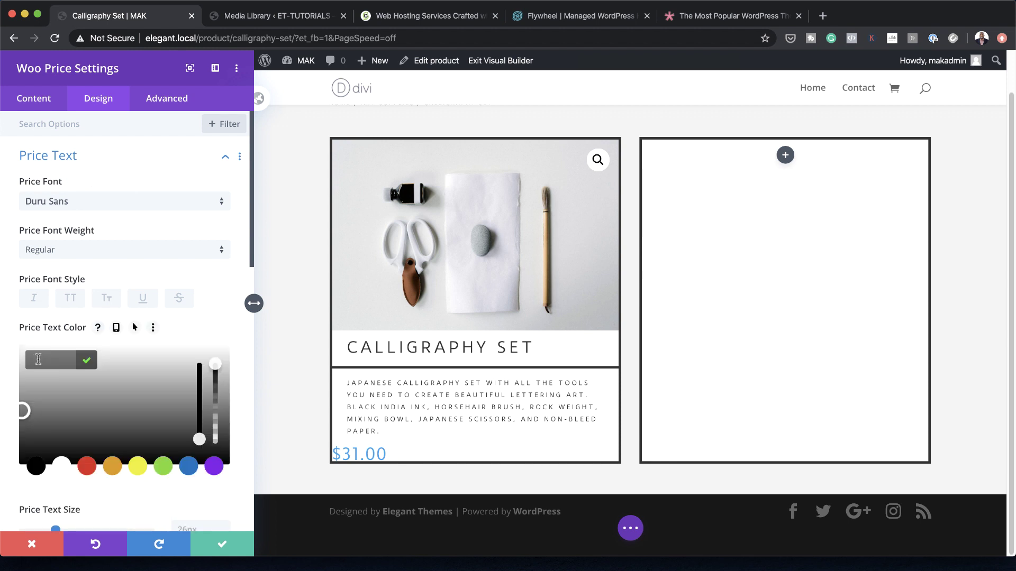
{"action": "type", "text": "#333333"}
Try a price text size of 1.5vw on desktop and 3.2vw on tablet.
{"action": "scroll", "coordinate": [148, 455], "scroll_direction": "down", "scroll_amount": 3}
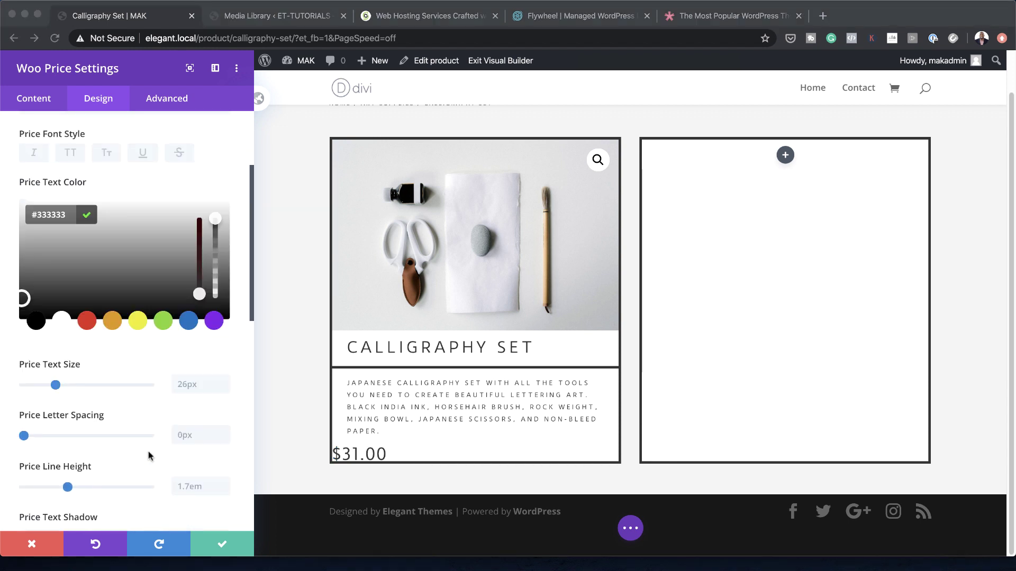
{"action": "left_click", "coordinate": [188, 385]}
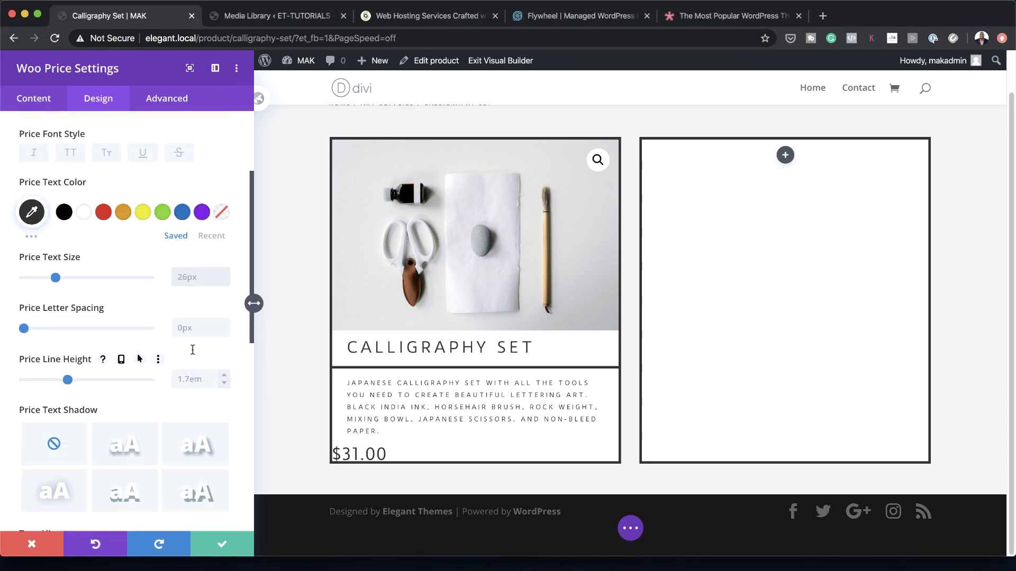
{"action": "left_click", "coordinate": [200, 277]}
{"action": "type", "text": "1.5vw"}
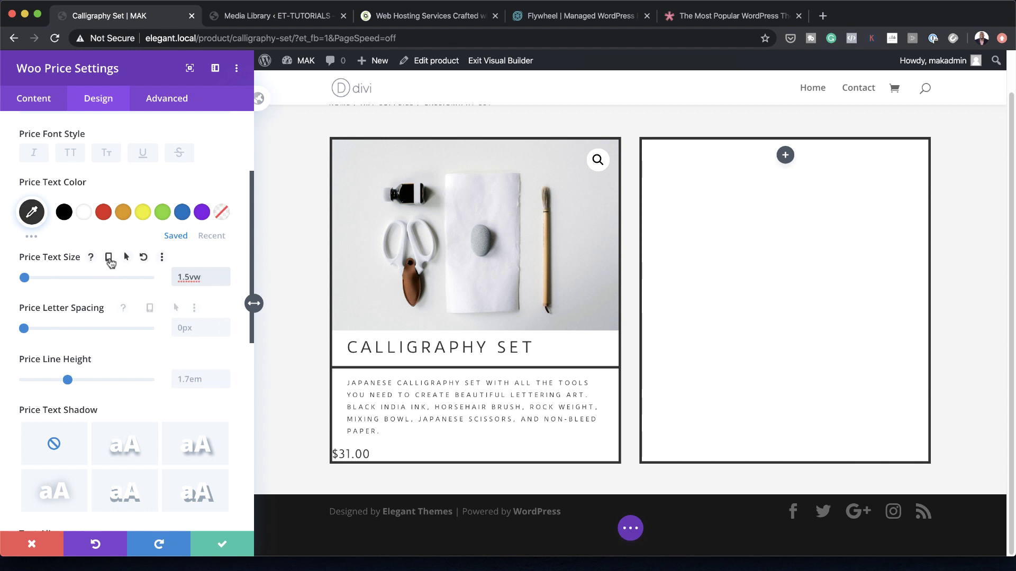
{"action": "left_click", "coordinate": [109, 258]}
{"action": "left_click", "coordinate": [122, 284]}
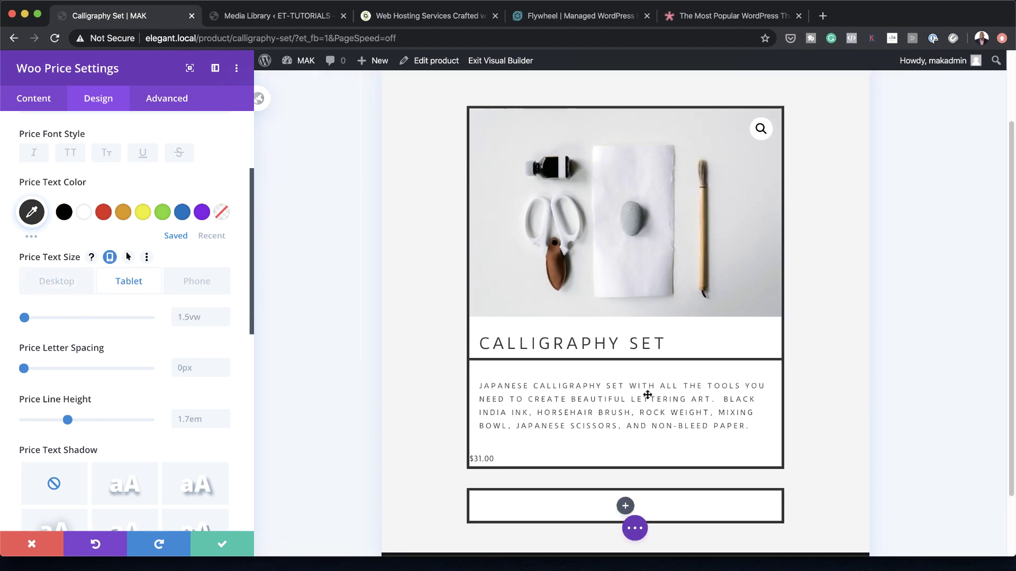
{"action": "left_click", "coordinate": [199, 316]}
{"action": "type", "text": "3.2vw"}
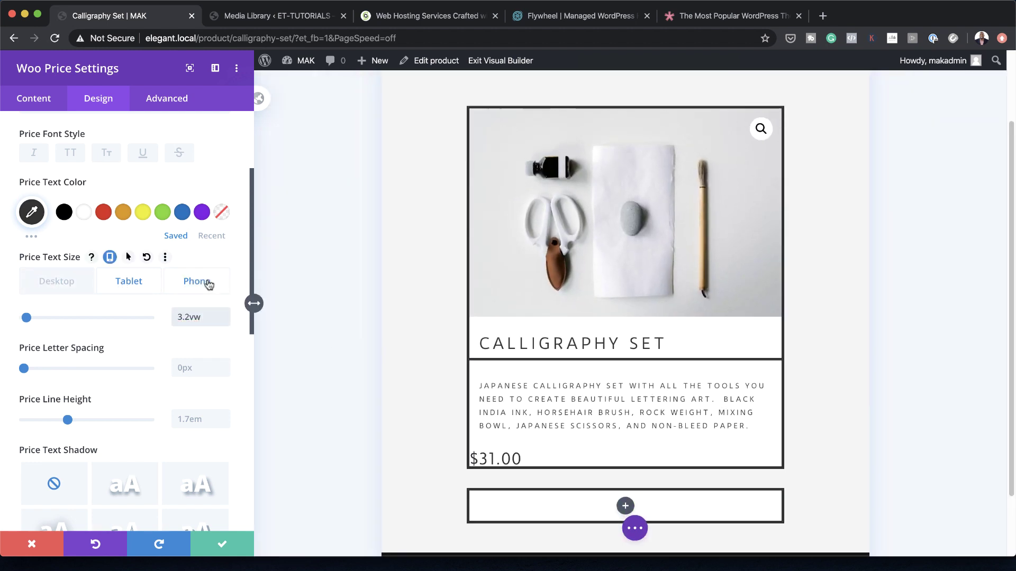
{"action": "left_click", "coordinate": [209, 283]}
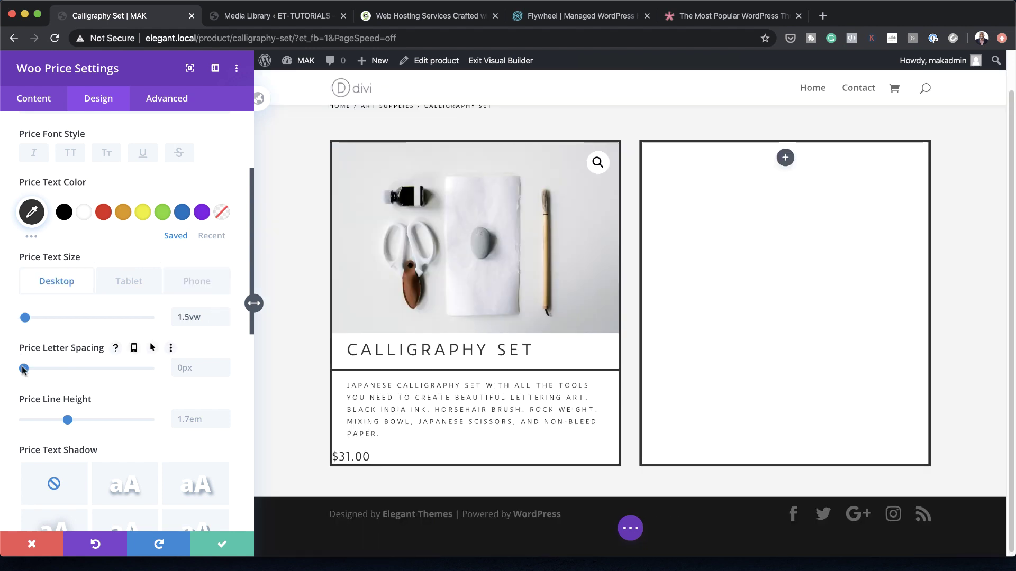
Try a 3px letter spacing on the price, and undo the recent size and spacing changes.
{"action": "left_click_drag", "start_coordinate": [24, 369], "coordinate": [28, 370]}
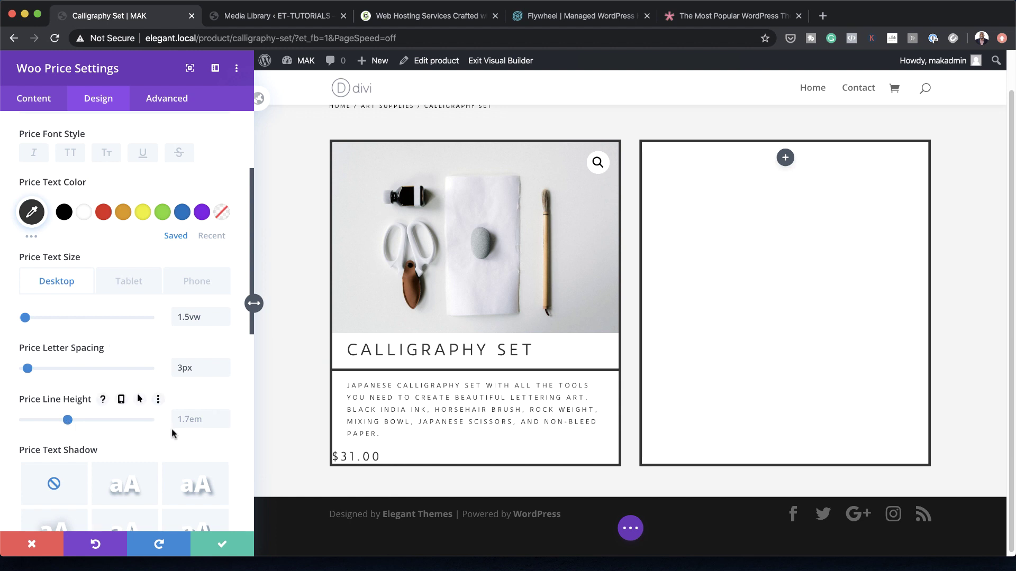
{"action": "left_click", "coordinate": [189, 419]}
{"action": "key", "text": "super+z"}
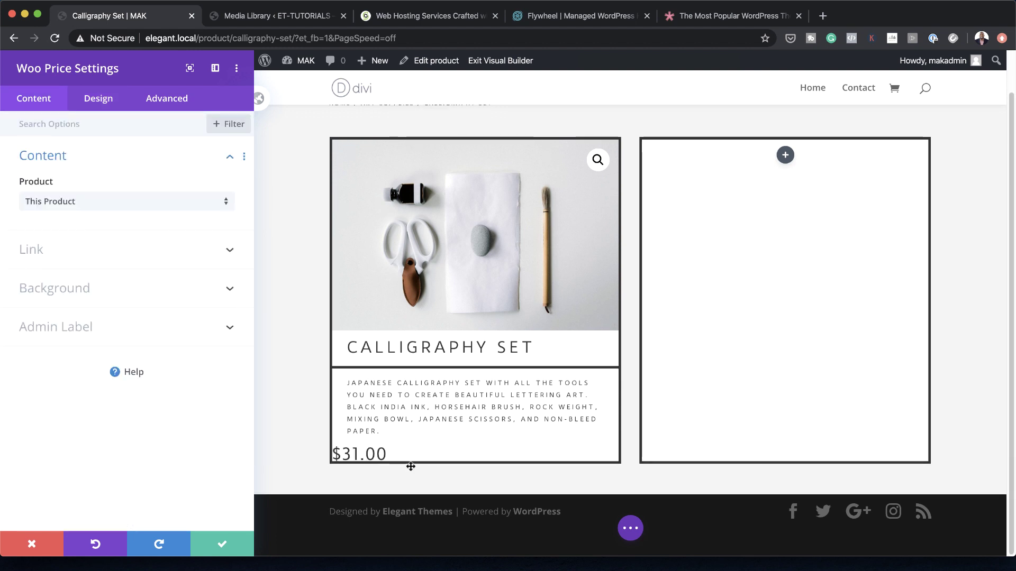
Set the Woo Price module's top margin to 1vw.
{"action": "left_click", "coordinate": [106, 99]}
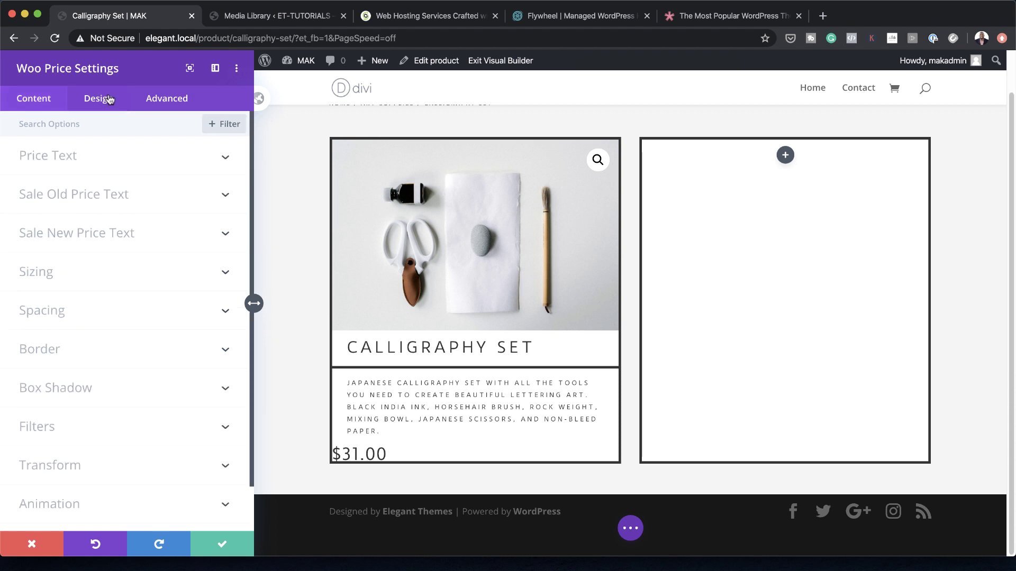
{"action": "left_click", "coordinate": [61, 315]}
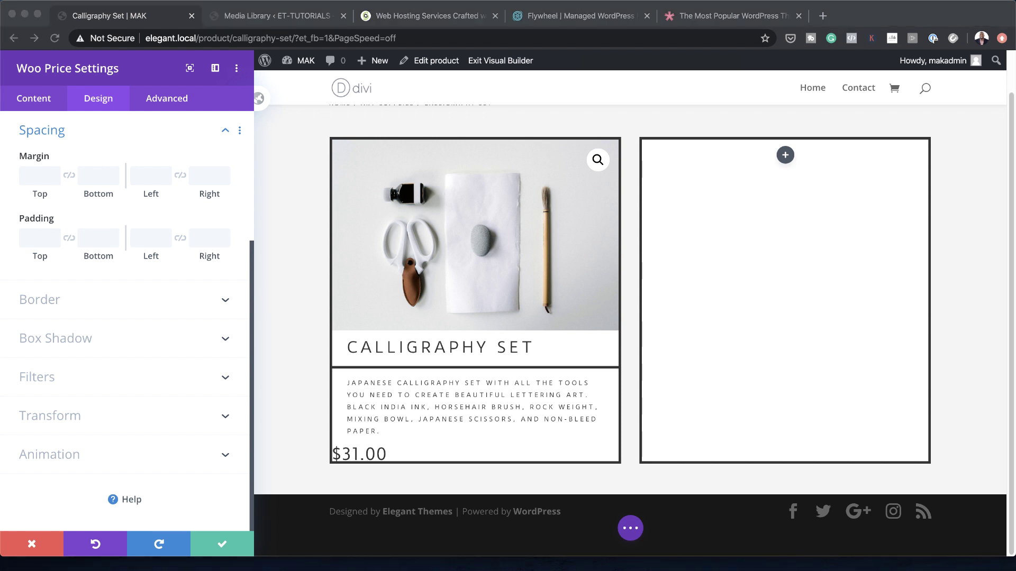
{"action": "left_click", "coordinate": [40, 177]}
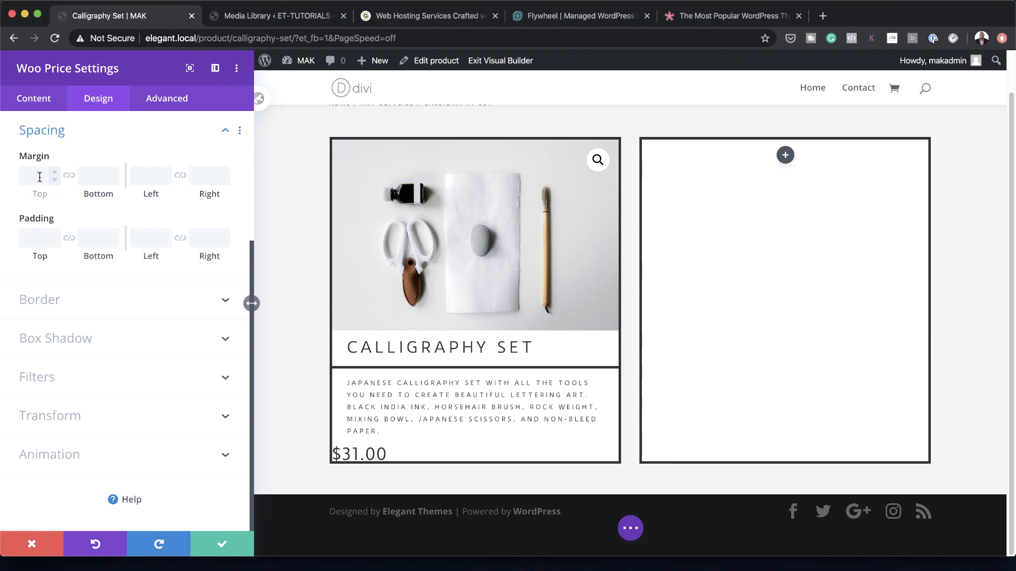
{"action": "type", "text": "1vw"}
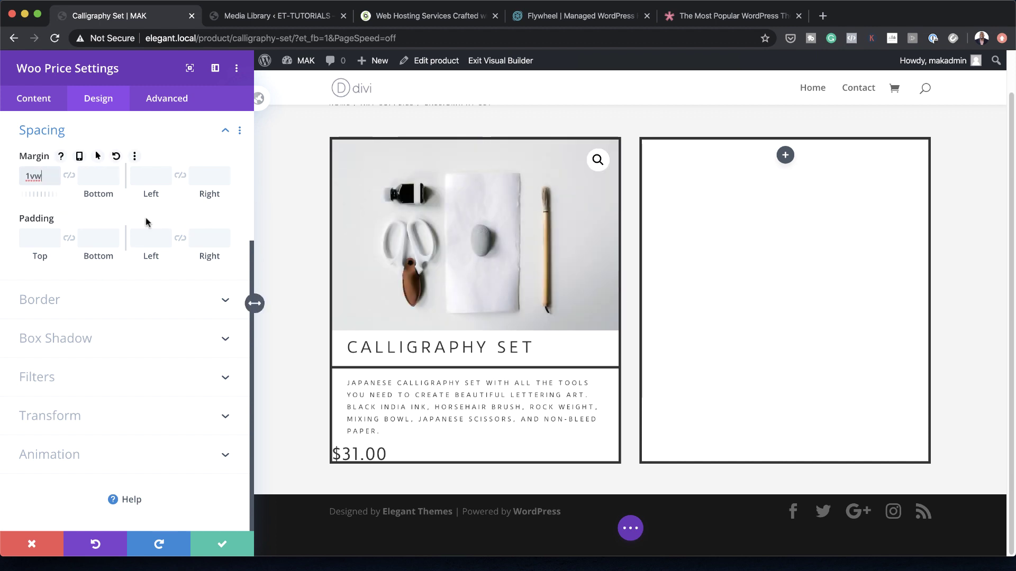
Set the Woo Price module's padding to 1vw top, 0vw bottom and 2vw right.
{"action": "left_click", "coordinate": [38, 238]}
{"action": "key", "text": "super+Tab"}
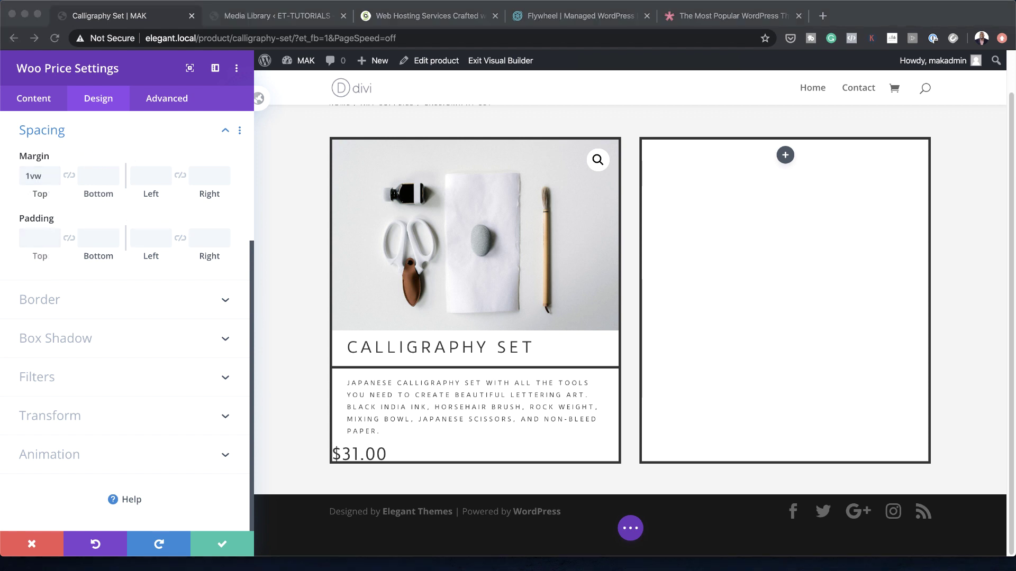
{"action": "left_click", "coordinate": [31, 237]}
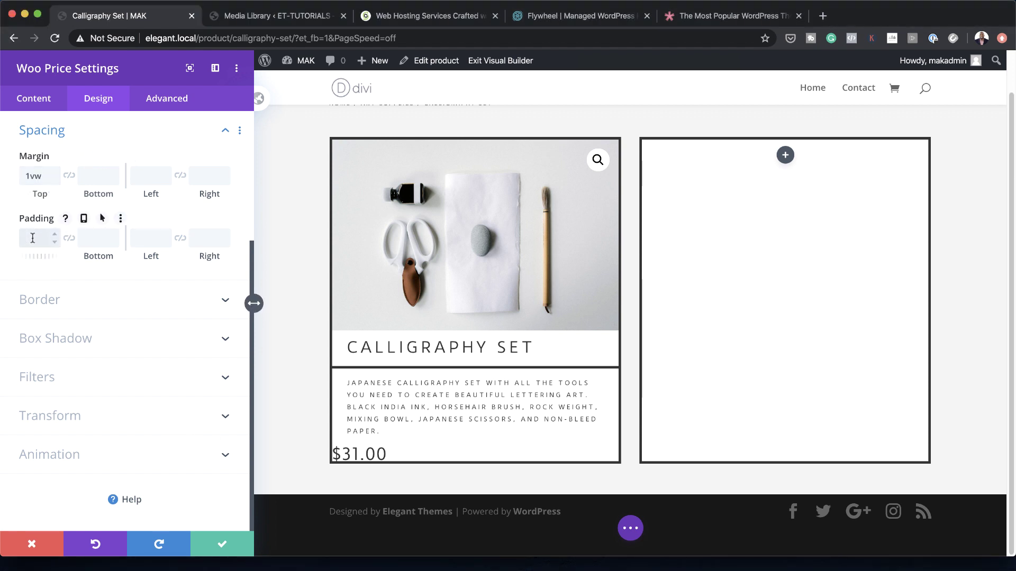
{"action": "type", "text": "1vw"}
{"action": "left_click", "coordinate": [95, 238]}
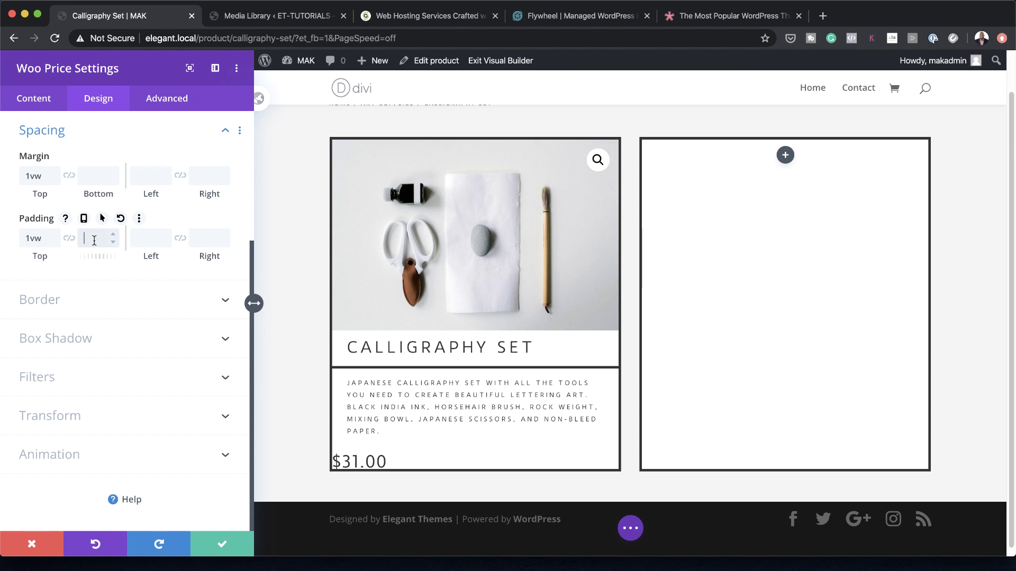
{"action": "type", "text": "0vw"}
{"action": "key", "text": "super+Tab"}
{"action": "left_click", "coordinate": [205, 238]}
{"action": "type", "text": "2vw"}
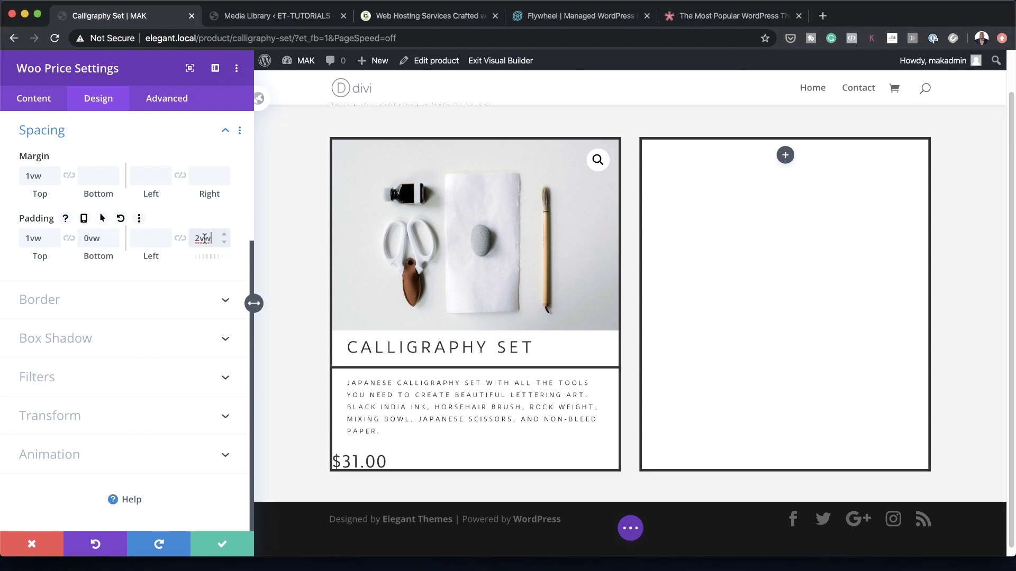
Align the Woo Price's text to the right.
{"action": "scroll", "coordinate": [205, 239], "scroll_direction": "up", "scroll_amount": 10}
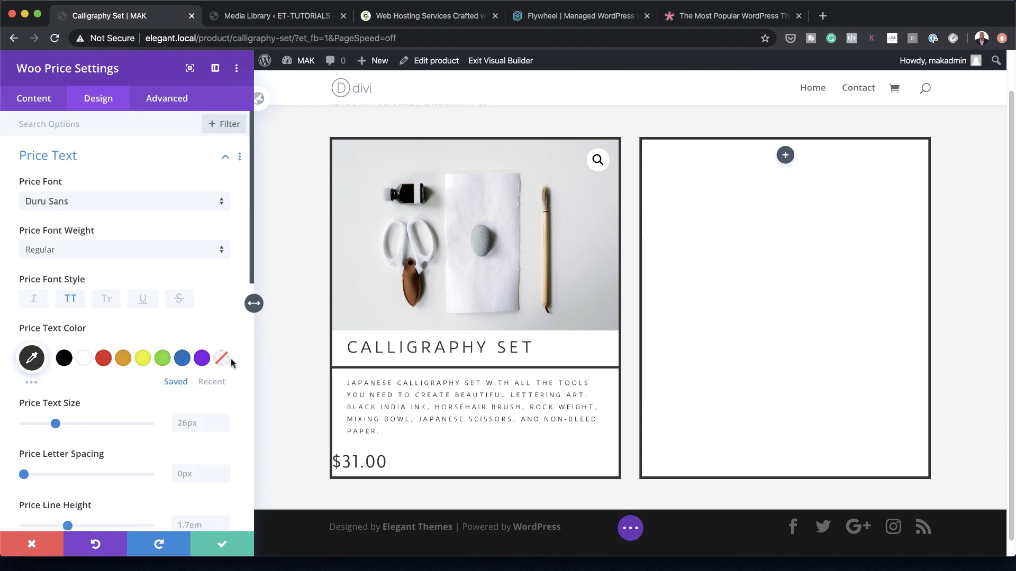
{"action": "scroll", "coordinate": [149, 335], "scroll_direction": "down", "scroll_amount": 5}
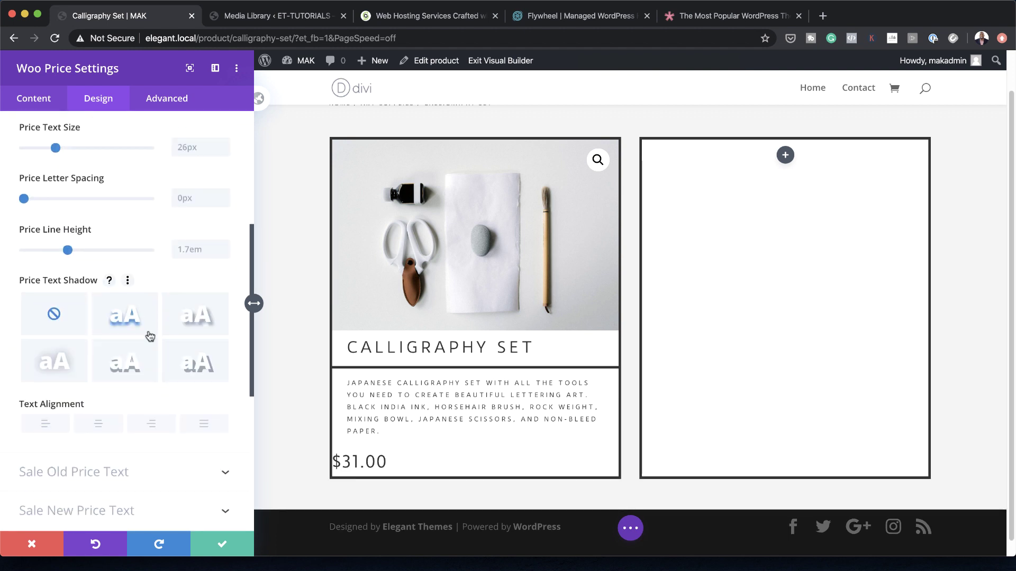
{"action": "left_click", "coordinate": [152, 426]}
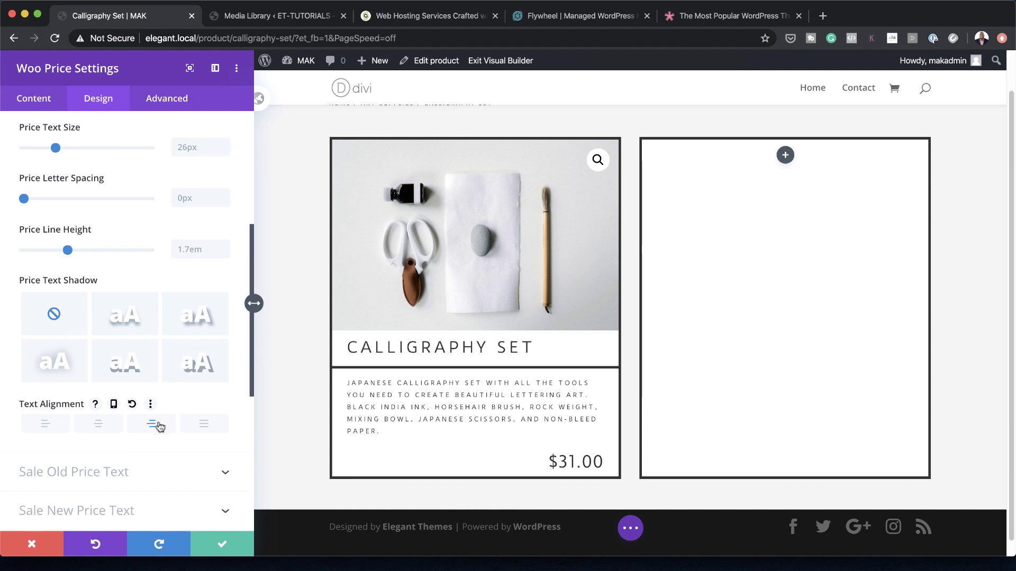
Give the Woo Price module a 4px top border and save its settings.
{"action": "scroll", "coordinate": [166, 438], "scroll_direction": "down", "scroll_amount": 5}
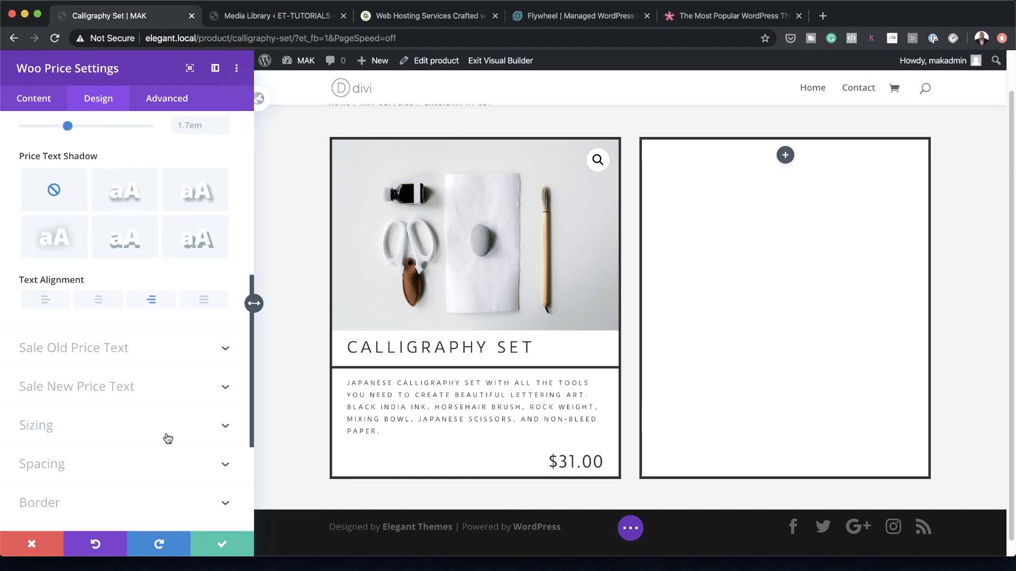
{"action": "left_click", "coordinate": [52, 437]}
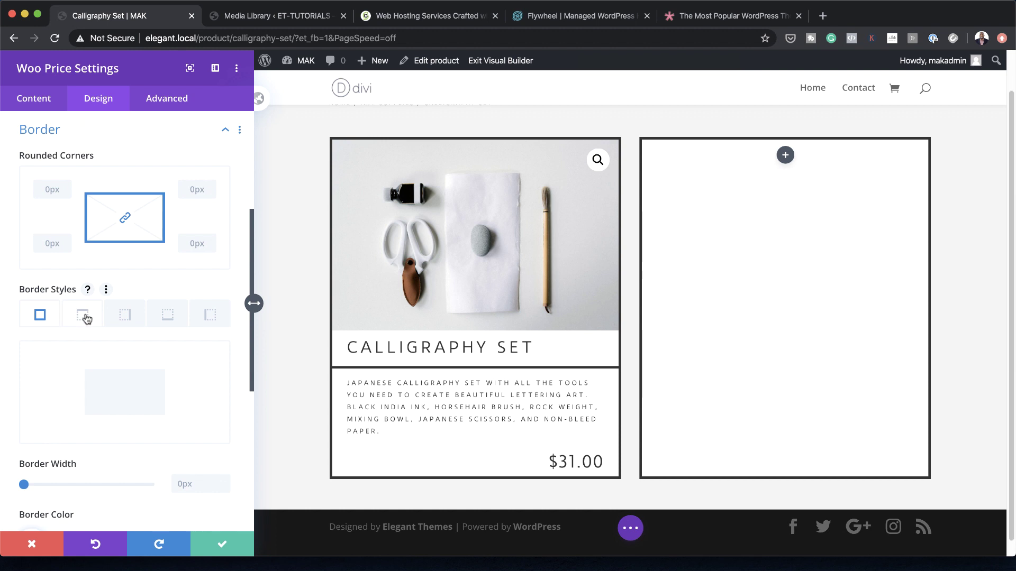
{"action": "left_click", "coordinate": [85, 317]}
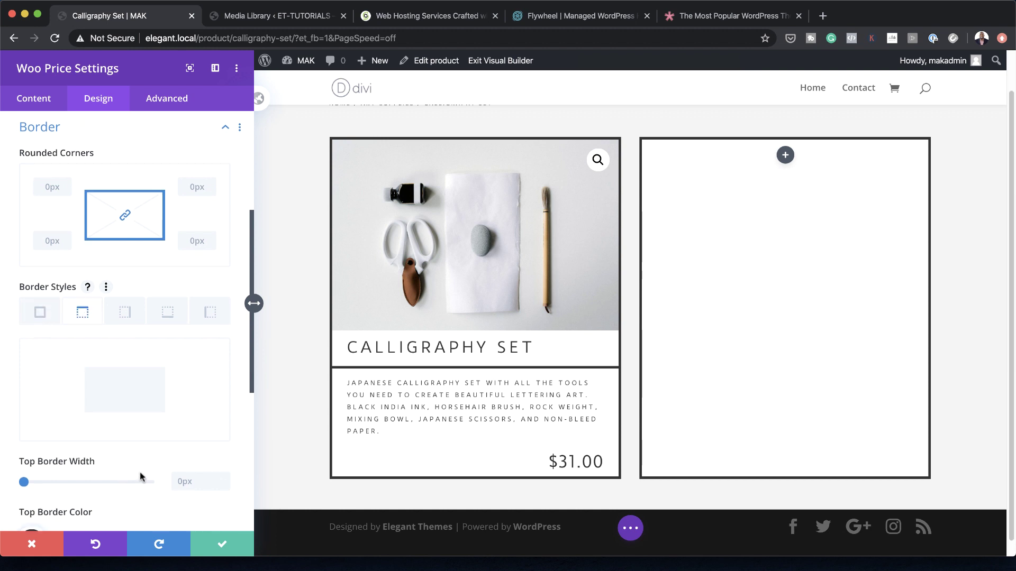
{"action": "left_click_drag", "start_coordinate": [23, 482], "coordinate": [34, 483]}
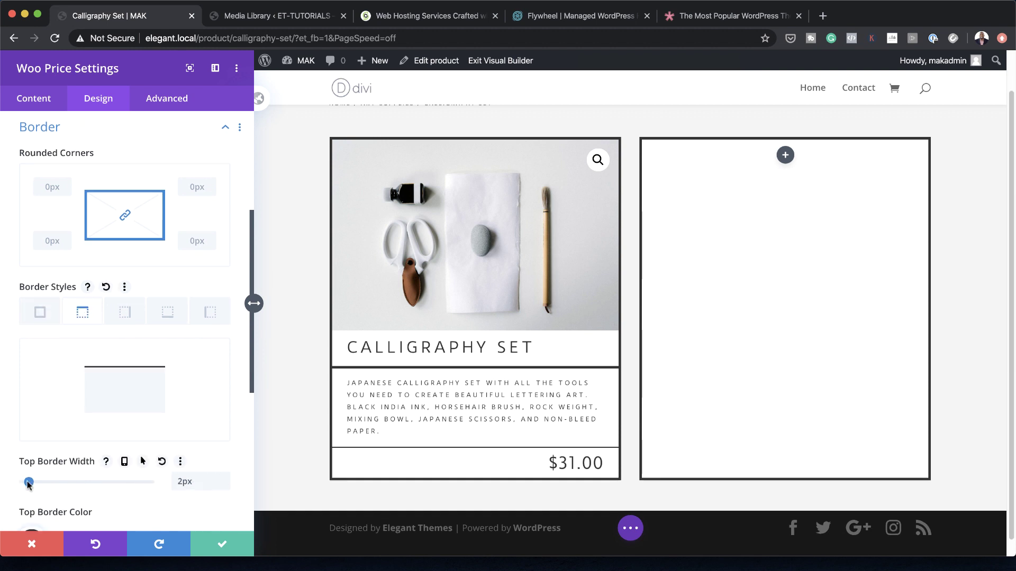
{"action": "scroll", "coordinate": [33, 449], "scroll_direction": "down", "scroll_amount": 3}
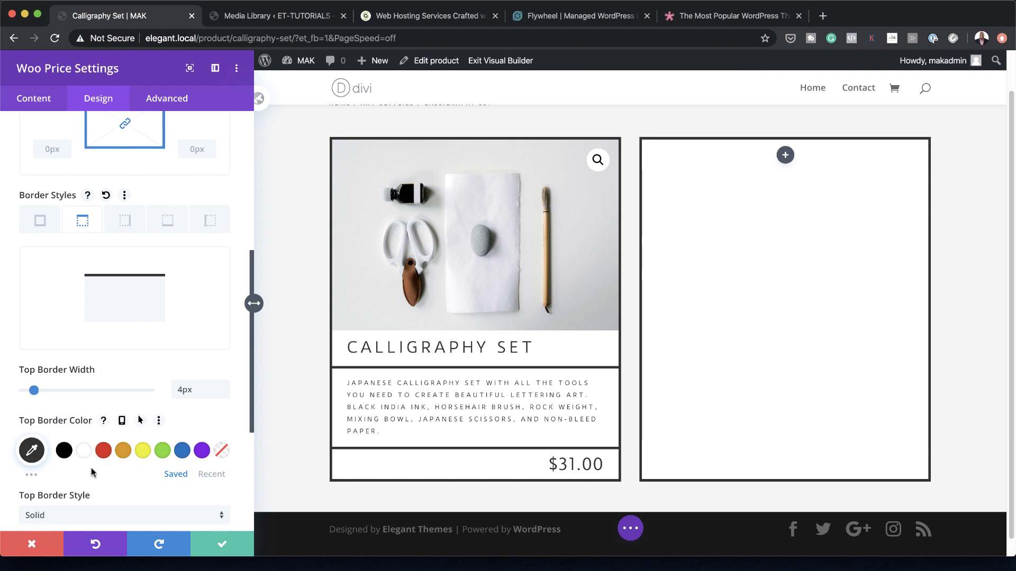
{"action": "left_click", "coordinate": [222, 545]}
Insert a Woo Add To Cart module below the price in the first column.
{"action": "mouse_move", "coordinate": [325, 456]}
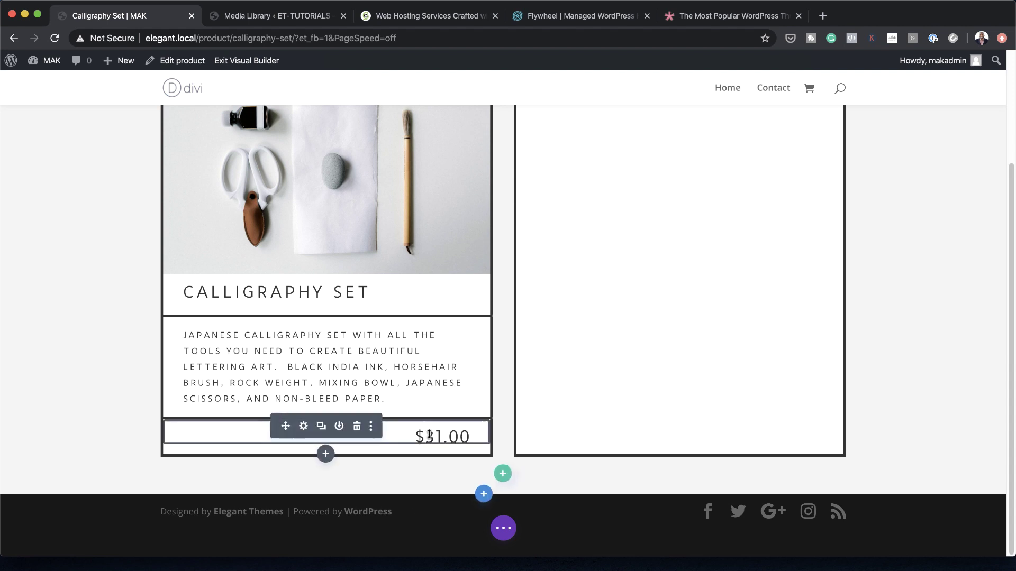
{"action": "left_click", "coordinate": [325, 456]}
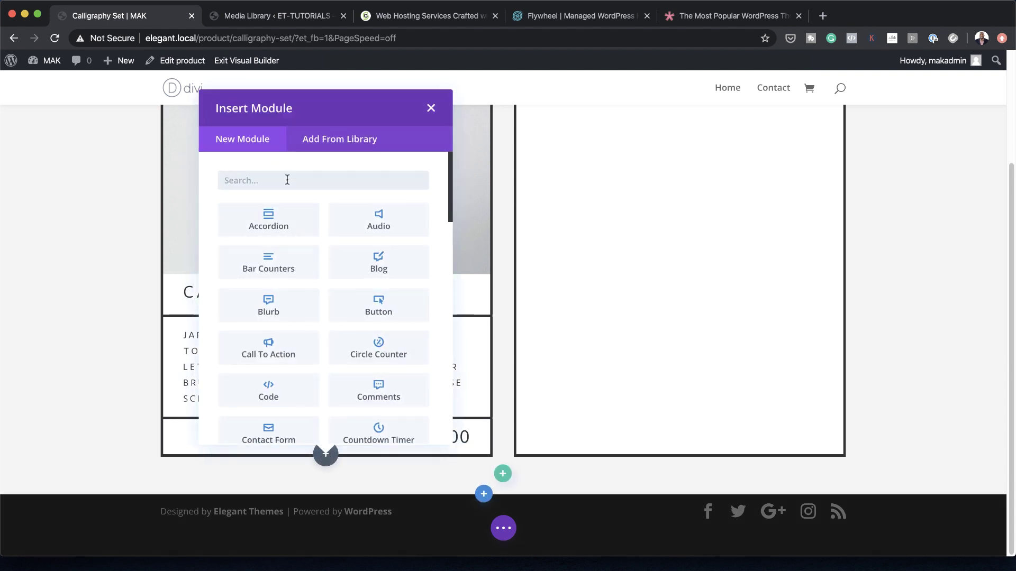
{"action": "type", "text": "woo"}
{"action": "left_click", "coordinate": [269, 221]}
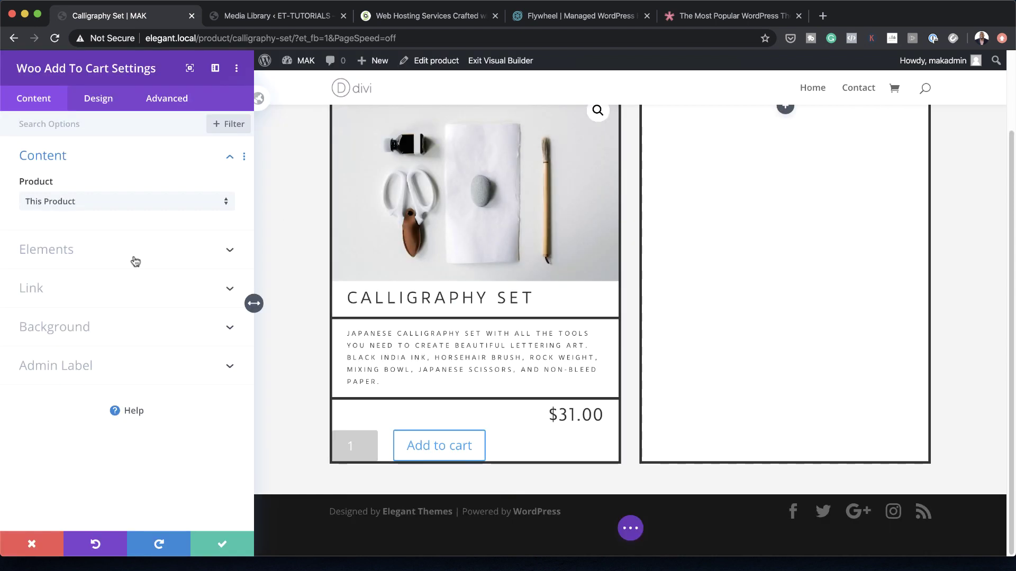
Hide the quantity field and the stock element in the Woo Add To Cart module.
{"action": "left_click", "coordinate": [117, 255]}
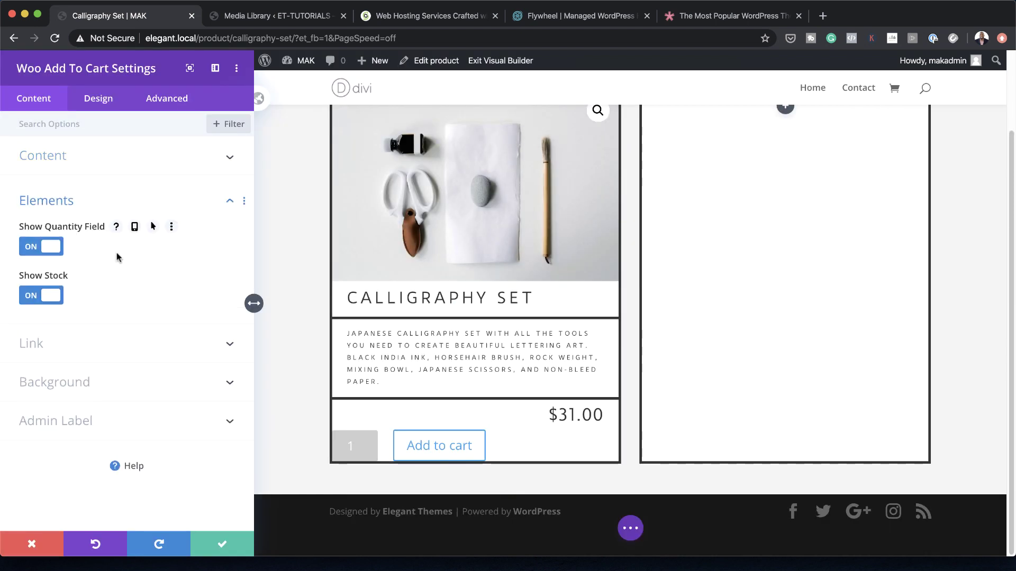
{"action": "left_click", "coordinate": [32, 249]}
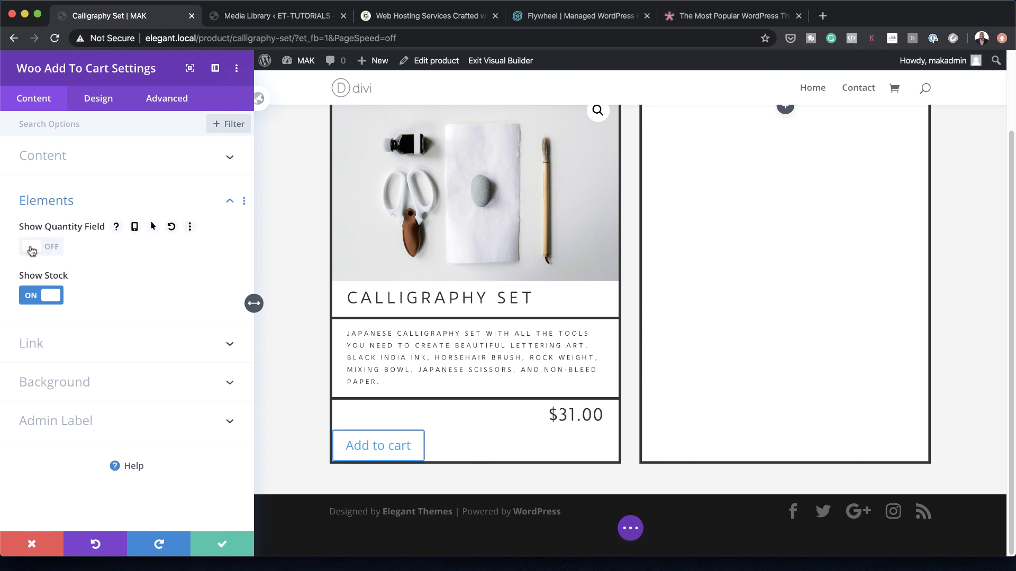
{"action": "left_click", "coordinate": [31, 298]}
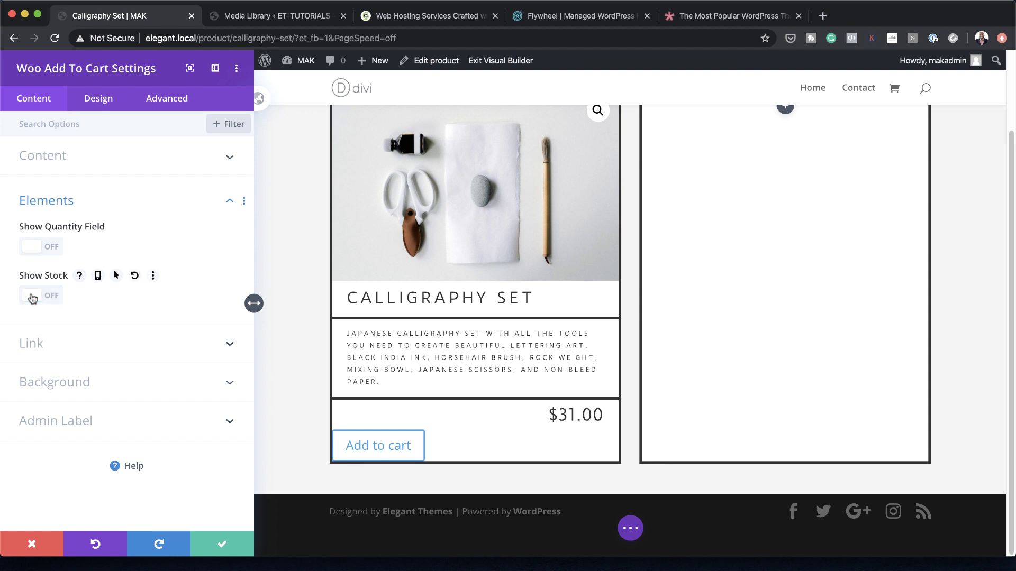
Set the Woo Add To Cart module's background color to #333333.
{"action": "left_click", "coordinate": [82, 386]}
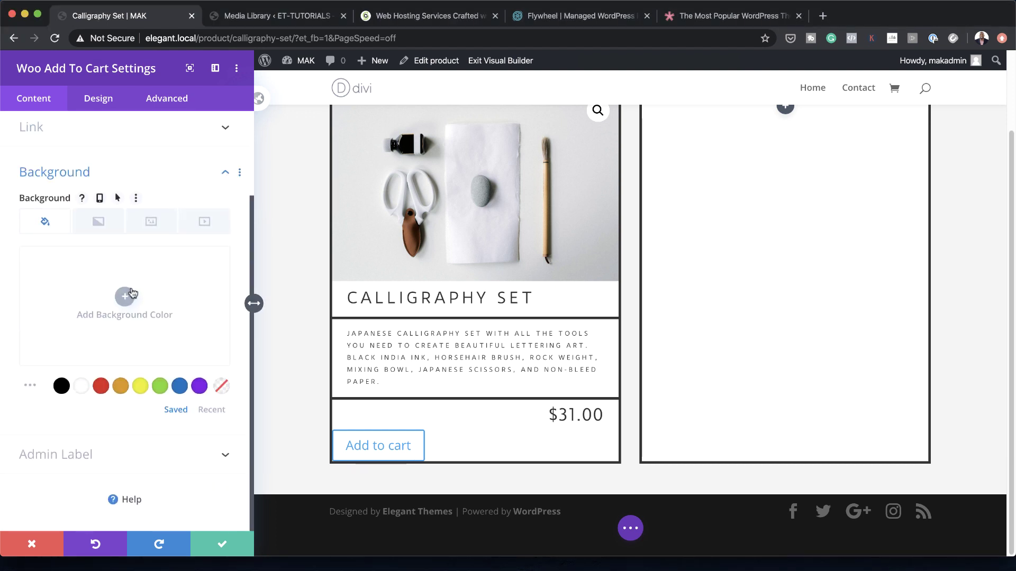
{"action": "left_click", "coordinate": [130, 295]}
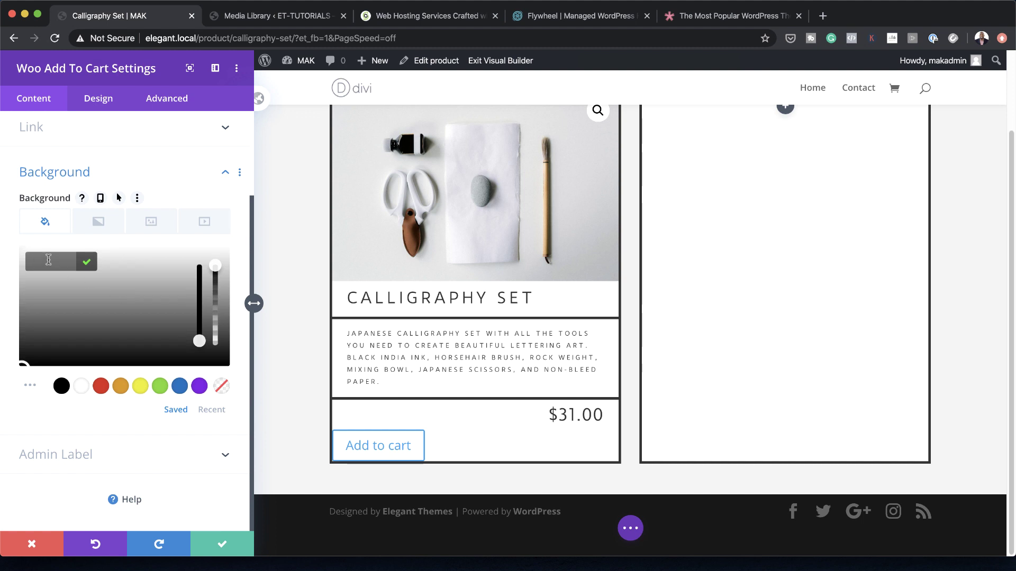
{"action": "type", "text": "#333333"}
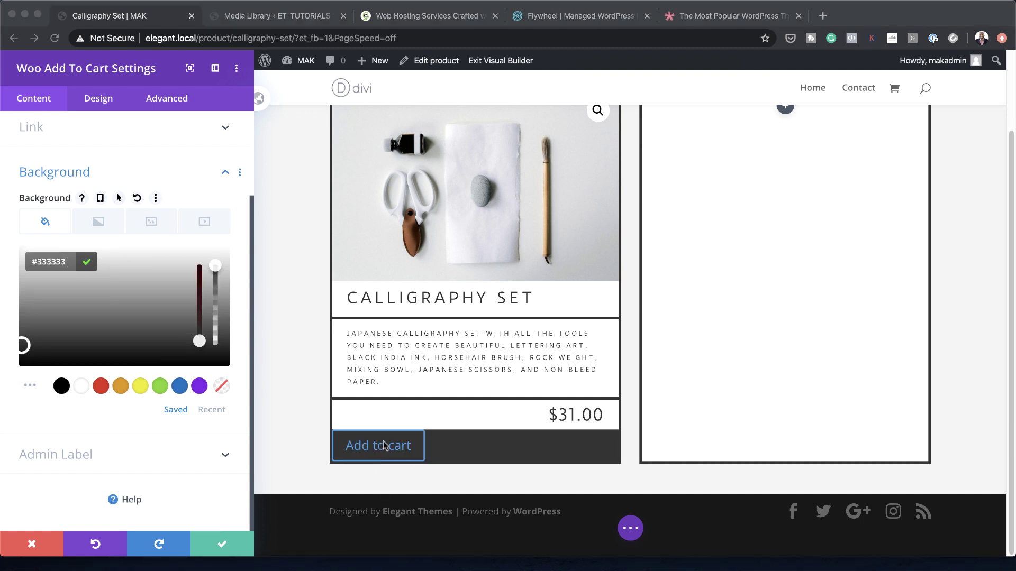
Enable custom styles for the Add To Cart button and set its text size to 1vw.
{"action": "left_click", "coordinate": [101, 98]}
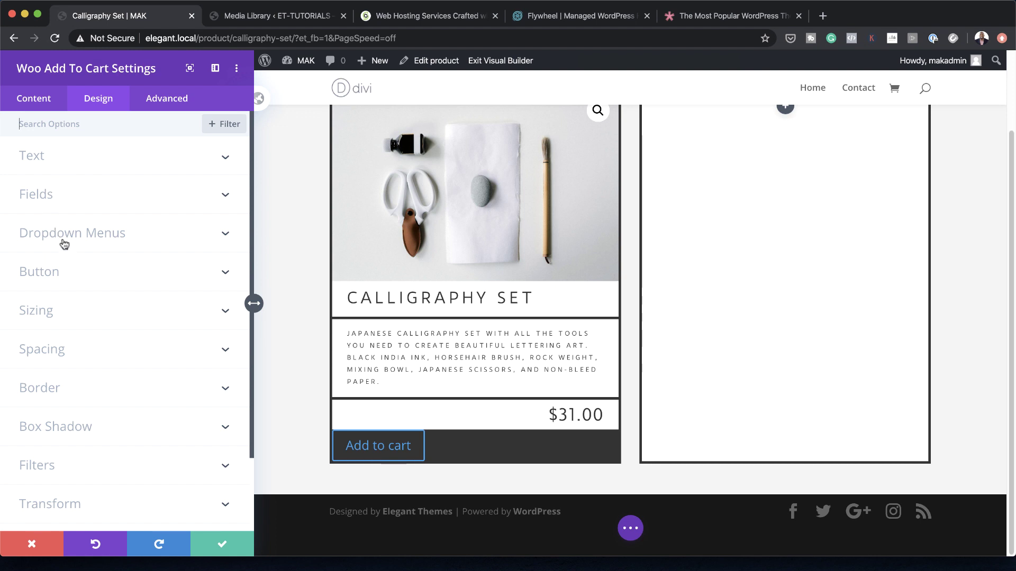
{"action": "left_click", "coordinate": [59, 270]}
{"action": "left_click", "coordinate": [53, 188]}
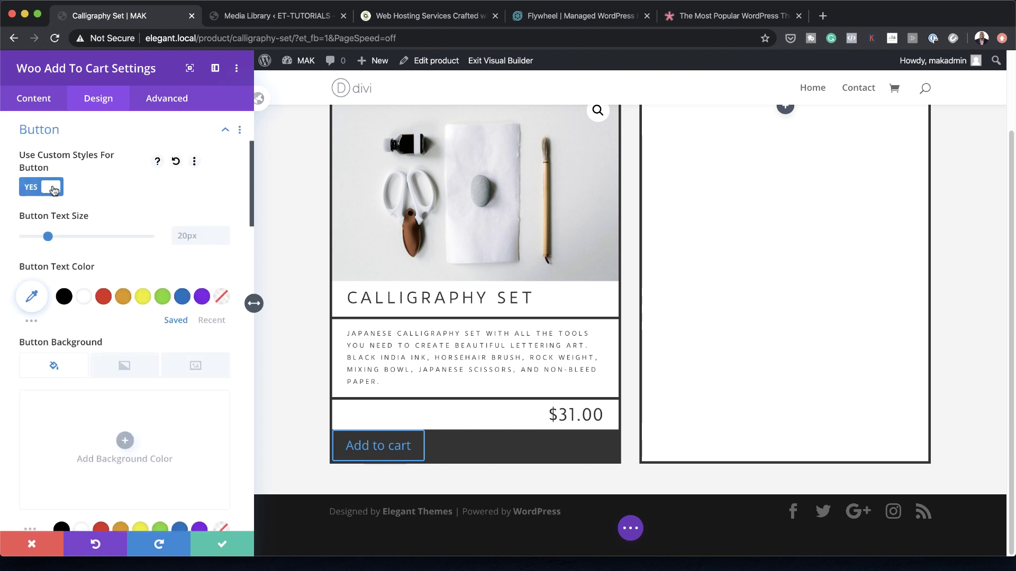
{"action": "left_click", "coordinate": [211, 237]}
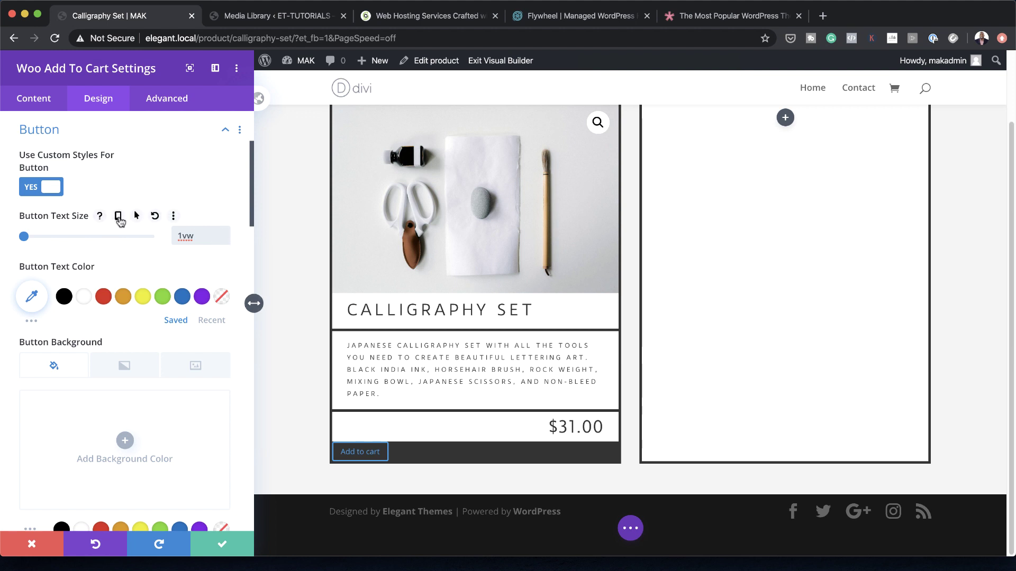
Set the button text size to 2.6vw for tablet and open its phone size setting.
{"action": "left_click", "coordinate": [118, 217]}
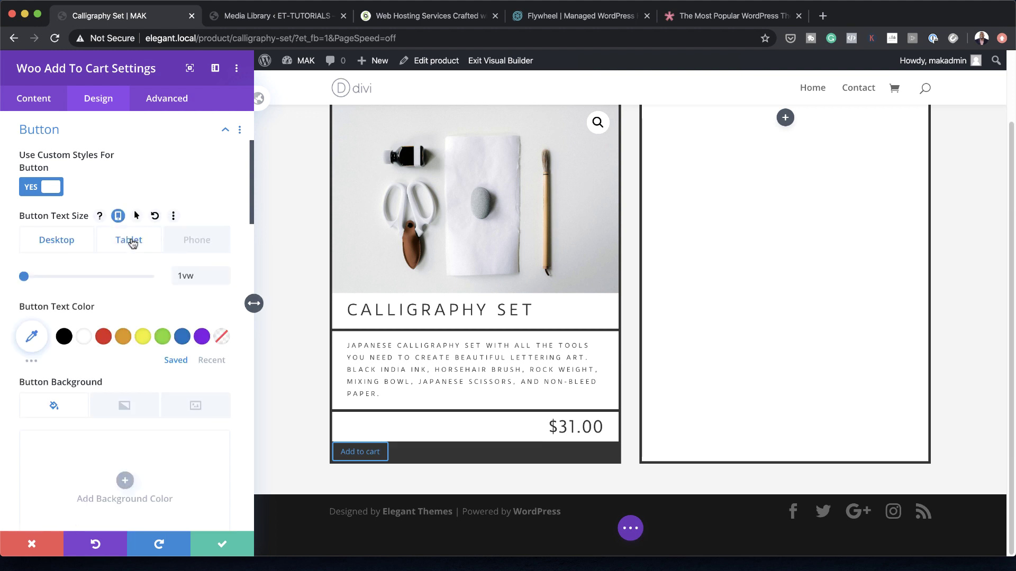
{"action": "left_click", "coordinate": [130, 241]}
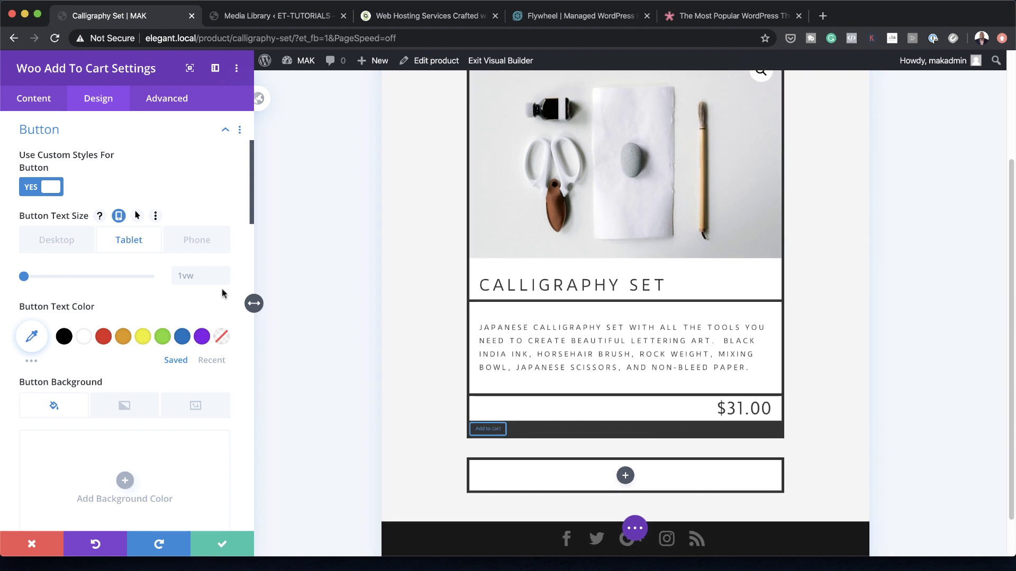
{"action": "left_click", "coordinate": [180, 276]}
{"action": "type", "text": "2.6vw"}
{"action": "left_click", "coordinate": [199, 244]}
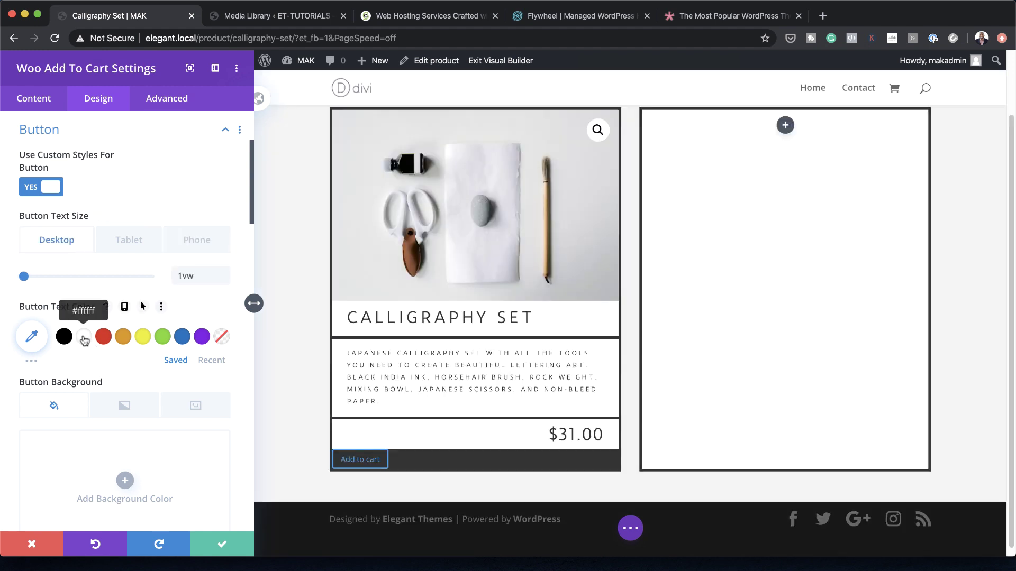
Color the Add To Cart button's text white (#ffffff) and set its border width to 0px.
{"action": "scroll", "coordinate": [83, 339], "scroll_direction": "down", "scroll_amount": 3}
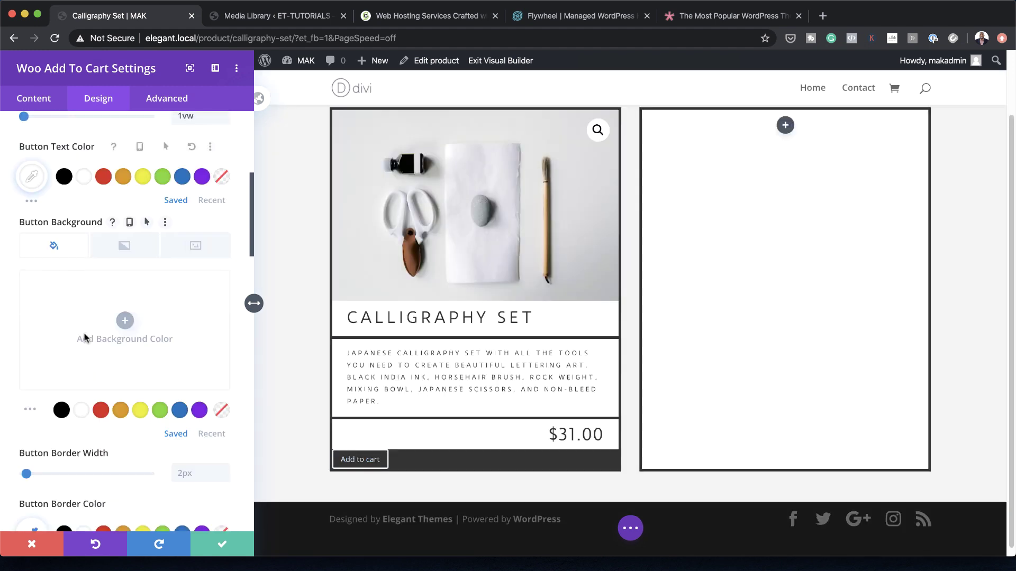
{"action": "left_click_drag", "start_coordinate": [25, 467], "coordinate": [22, 466]}
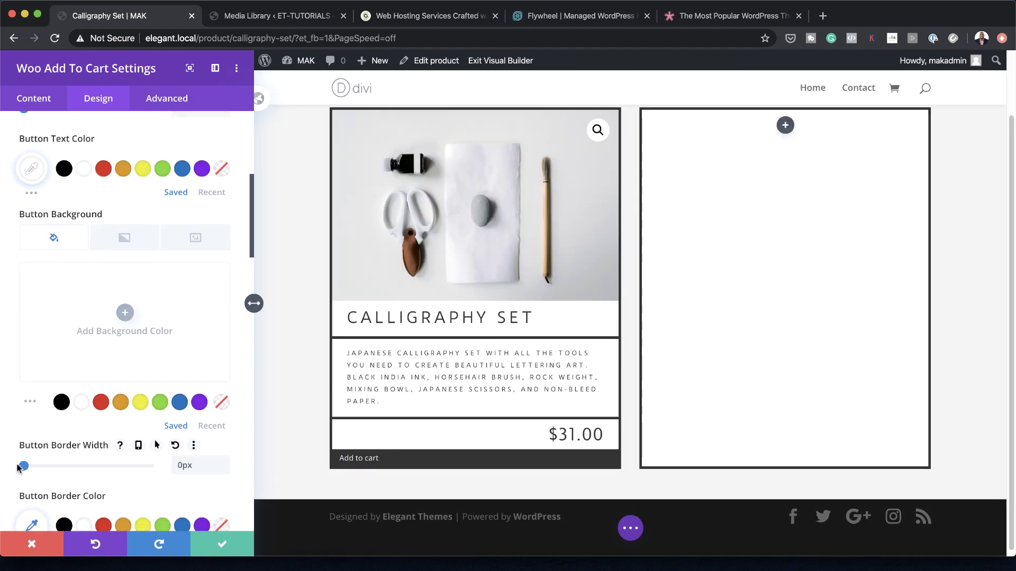
Style the button text with 3px letter spacing, the Duru Sans font and uppercase lettering.
{"action": "scroll", "coordinate": [106, 424], "scroll_direction": "down", "scroll_amount": 3}
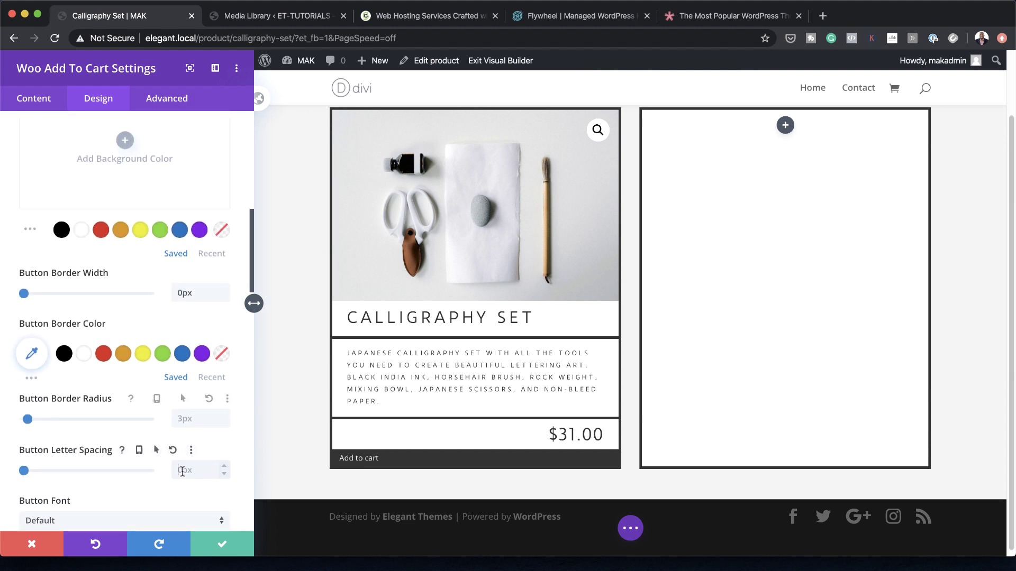
{"action": "scroll", "coordinate": [181, 471], "scroll_direction": "down", "scroll_amount": 2}
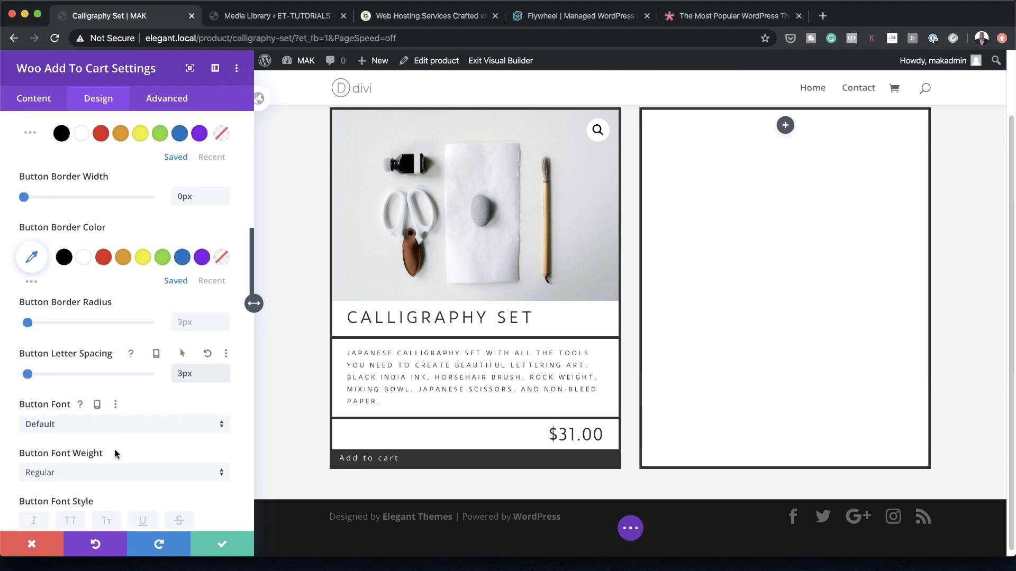
{"action": "left_click", "coordinate": [91, 423]}
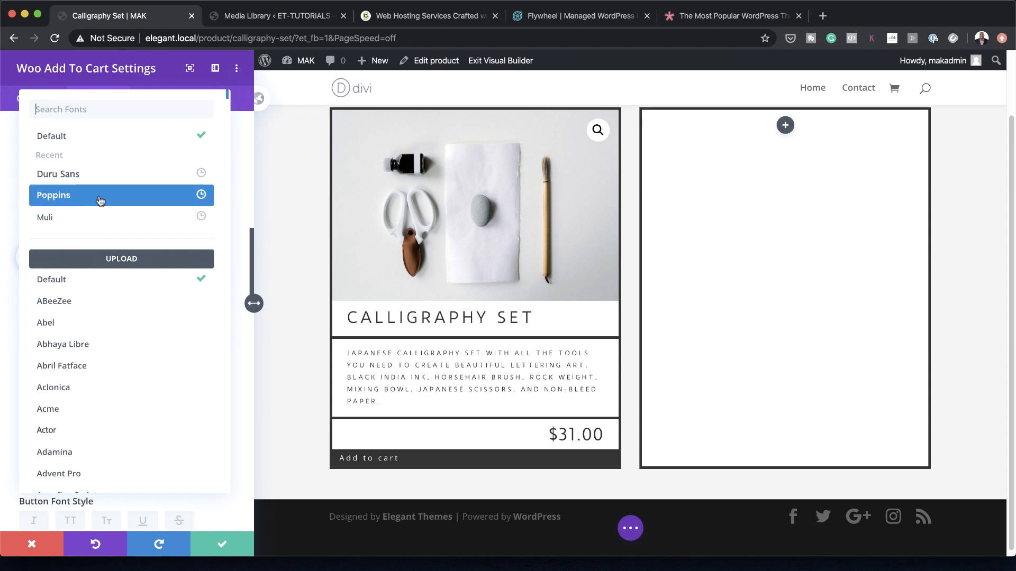
{"action": "left_click", "coordinate": [93, 175]}
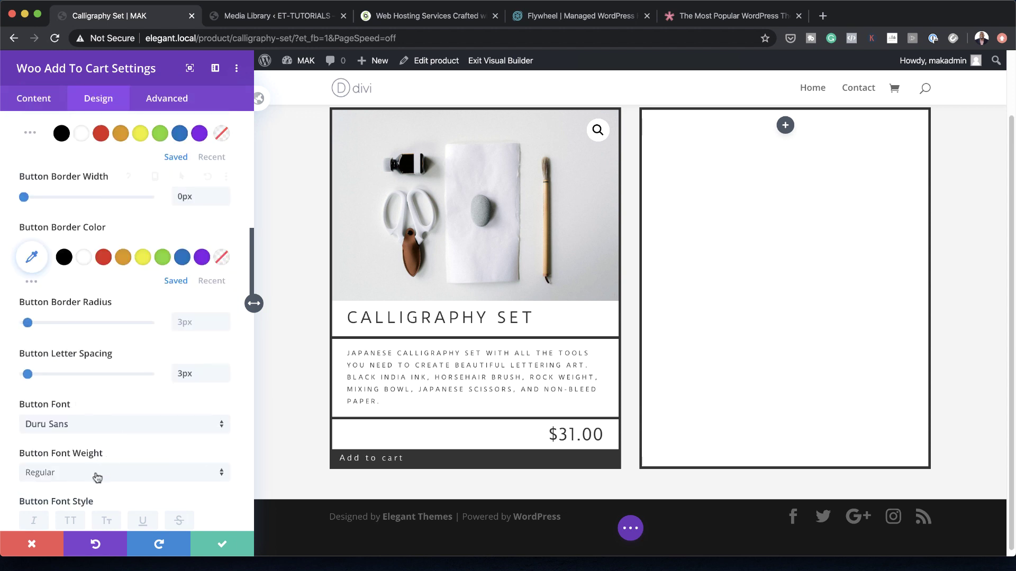
{"action": "left_click", "coordinate": [70, 520]}
Set the button padding to 0.5vw top and bottom and 1vw left.
{"action": "scroll", "coordinate": [168, 429], "scroll_direction": "down", "scroll_amount": 1}
{"action": "scroll", "coordinate": [167, 428], "scroll_direction": "down", "scroll_amount": 10}
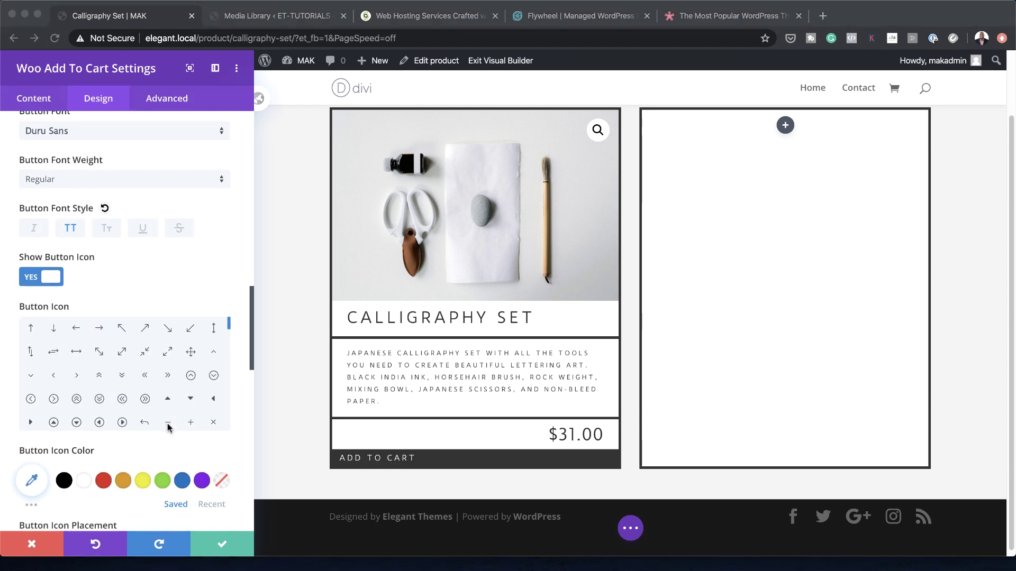
{"action": "scroll", "coordinate": [167, 426], "scroll_direction": "down", "scroll_amount": 2}
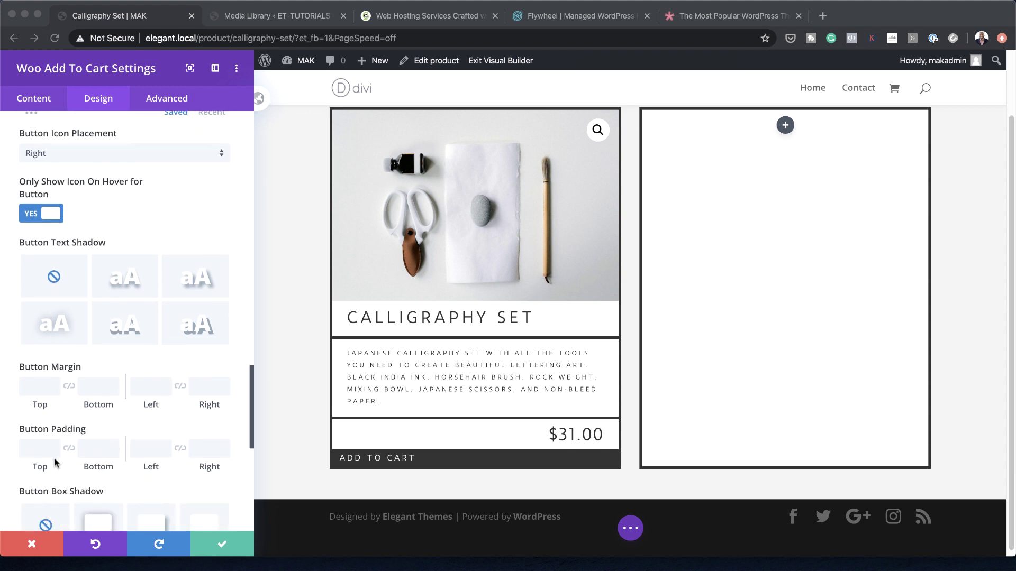
{"action": "left_click", "coordinate": [42, 448]}
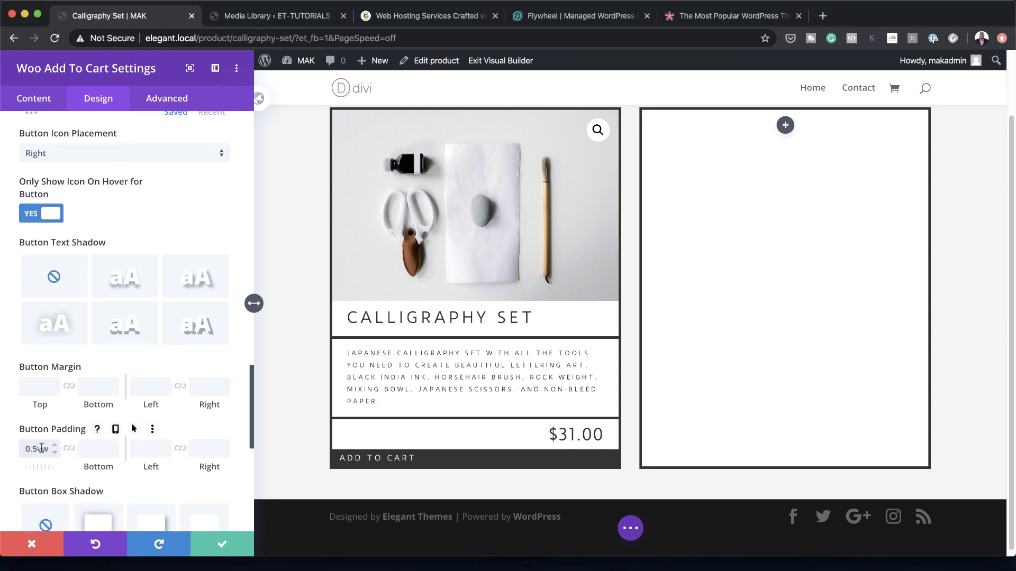
{"action": "type", "text": "0.5vw"}
{"action": "left_click", "coordinate": [68, 448]}
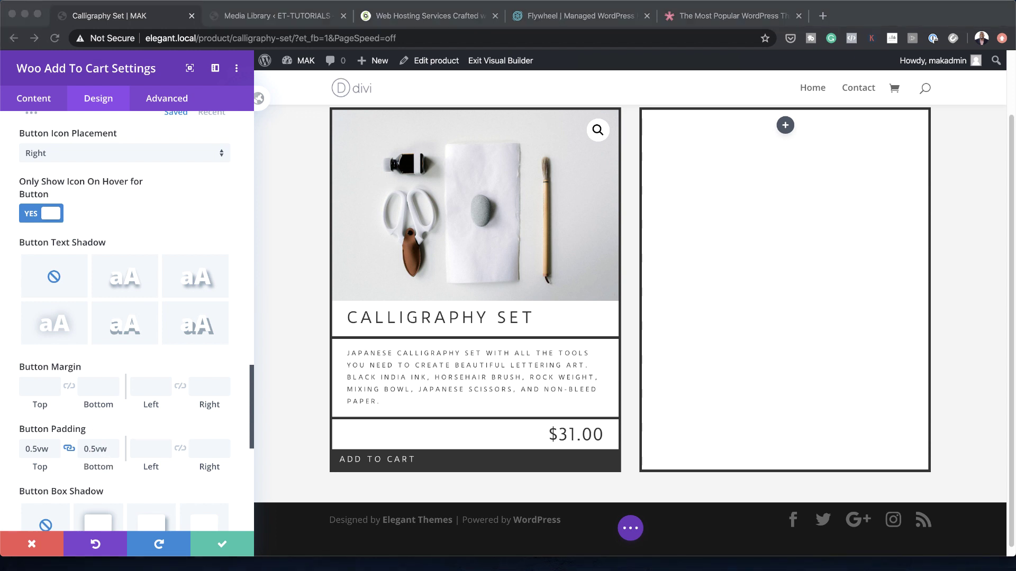
{"action": "left_click", "coordinate": [150, 449]}
Give the Woo Add To Cart module a 4px top border.
{"action": "scroll", "coordinate": [121, 381], "scroll_direction": "down", "scroll_amount": 10}
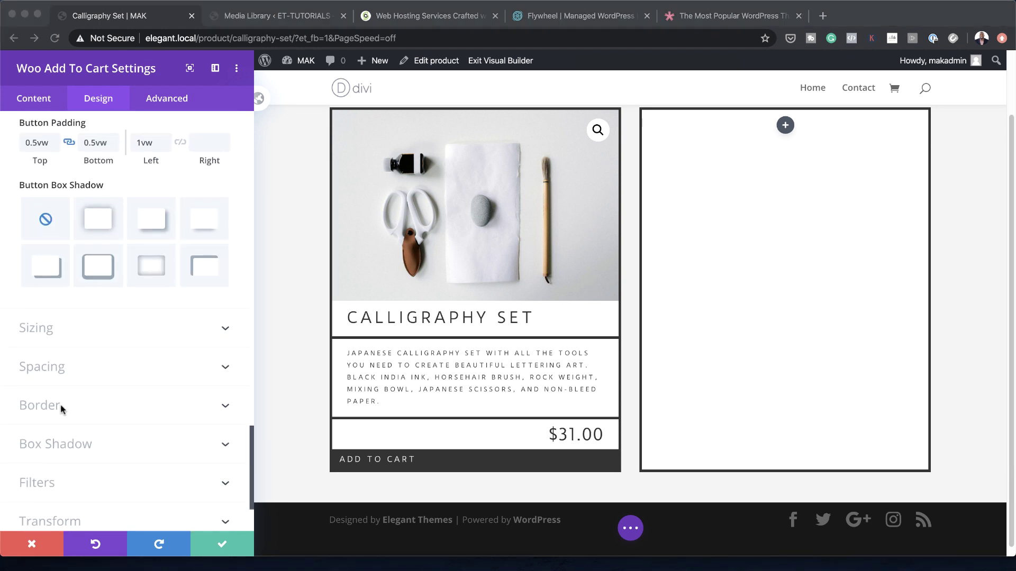
{"action": "left_click", "coordinate": [51, 407]}
{"action": "left_click", "coordinate": [50, 405]}
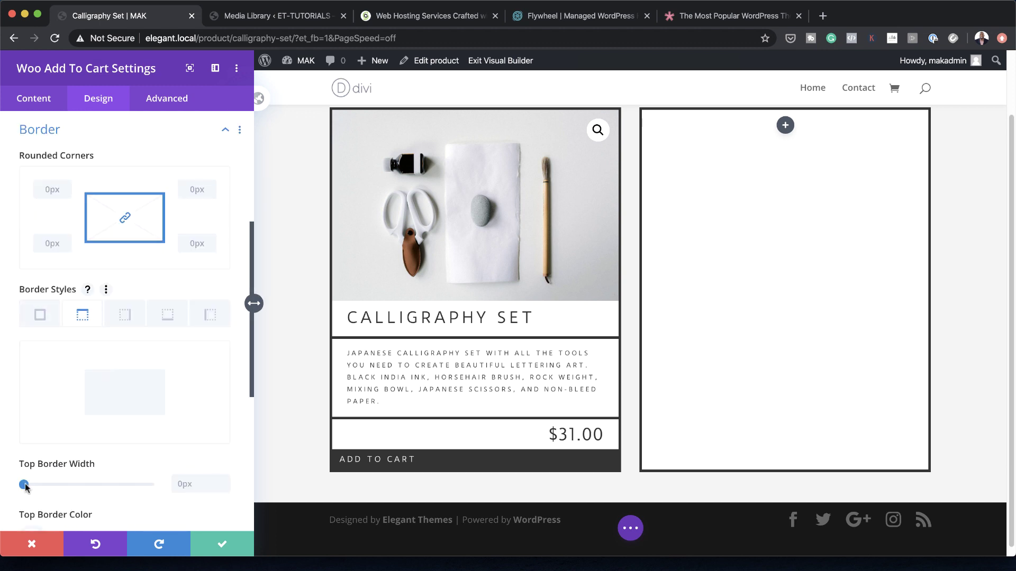
{"action": "left_click_drag", "start_coordinate": [24, 485], "coordinate": [33, 485]}
{"action": "scroll", "coordinate": [31, 486], "scroll_direction": "down", "scroll_amount": 1}
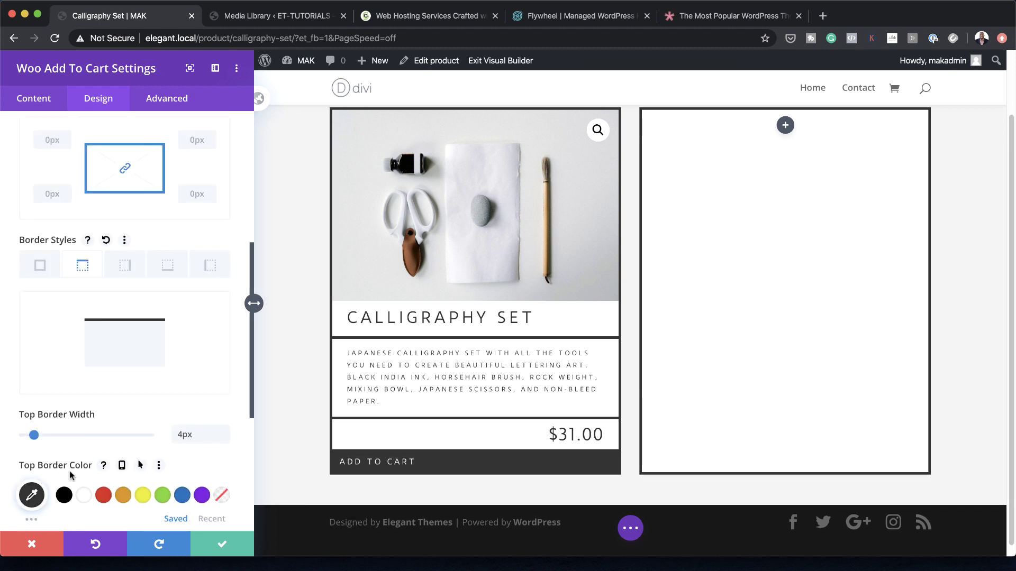
Align the Woo Add To Cart module's text to the right.
{"action": "scroll", "coordinate": [191, 363], "scroll_direction": "up", "scroll_amount": 10}
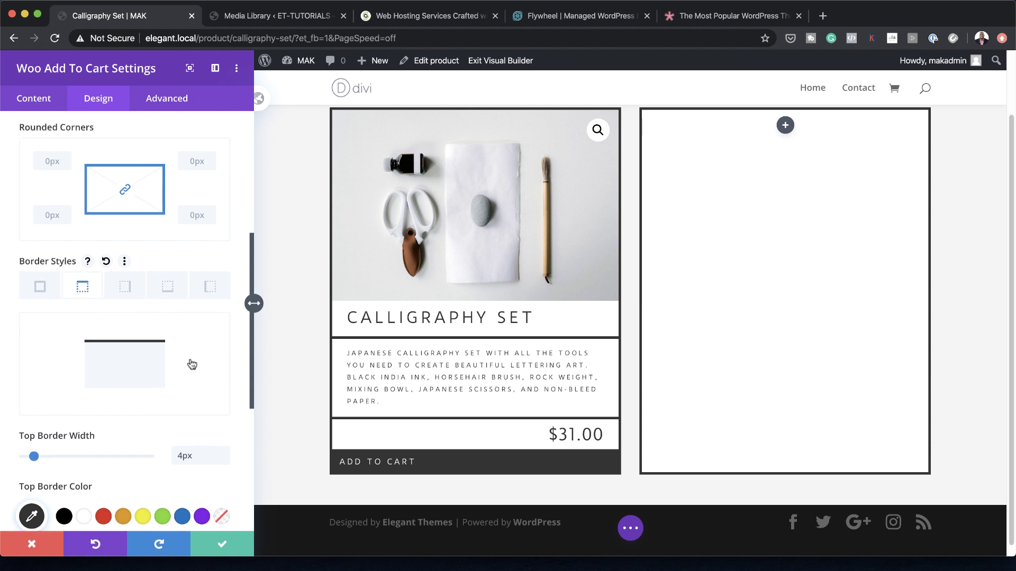
{"action": "left_click", "coordinate": [38, 100]}
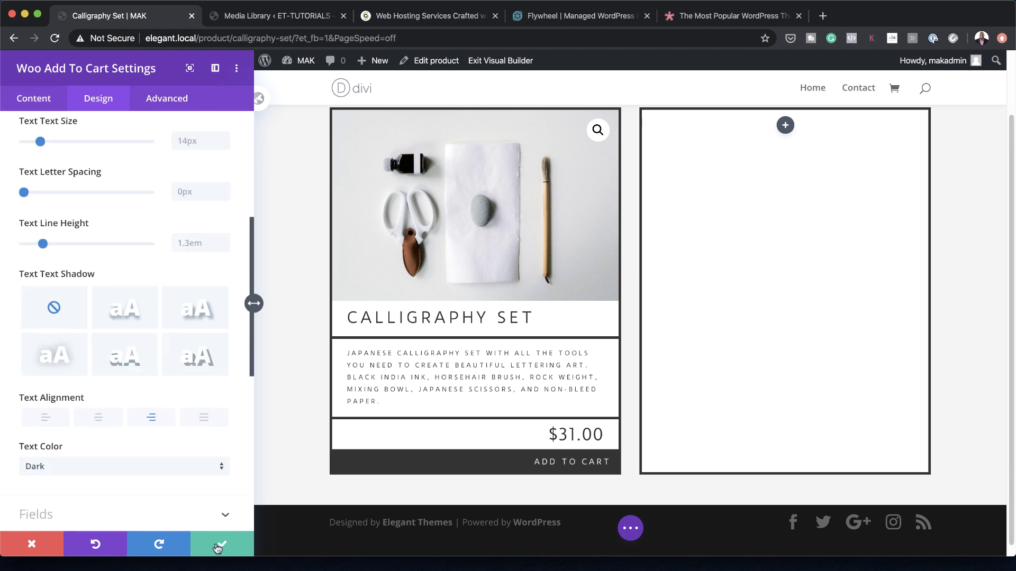
Save the Woo Add To Cart settings and add a Woo Additional Info module to the empty second column.
{"action": "left_click", "coordinate": [222, 549]}
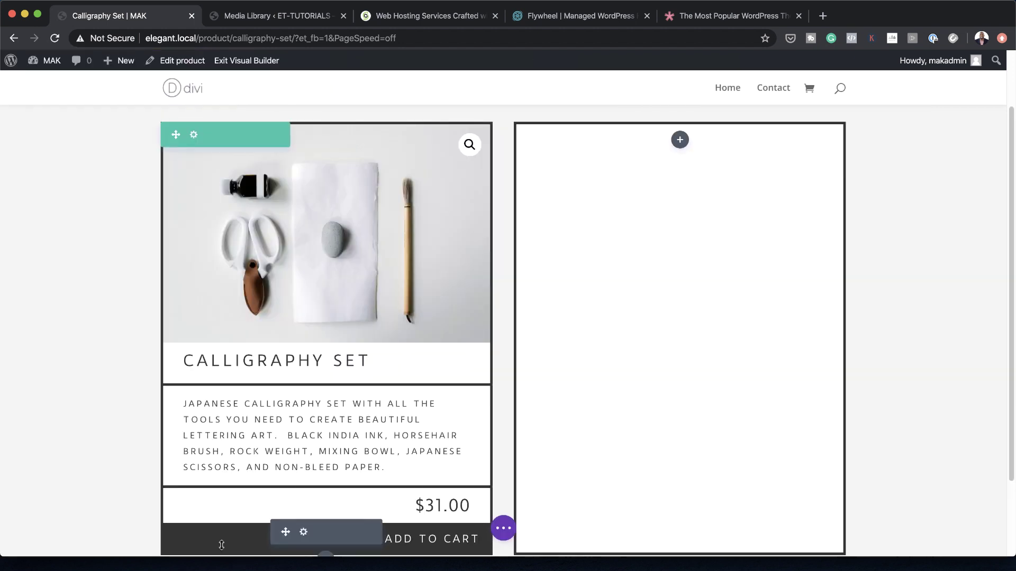
{"action": "left_click", "coordinate": [680, 141]}
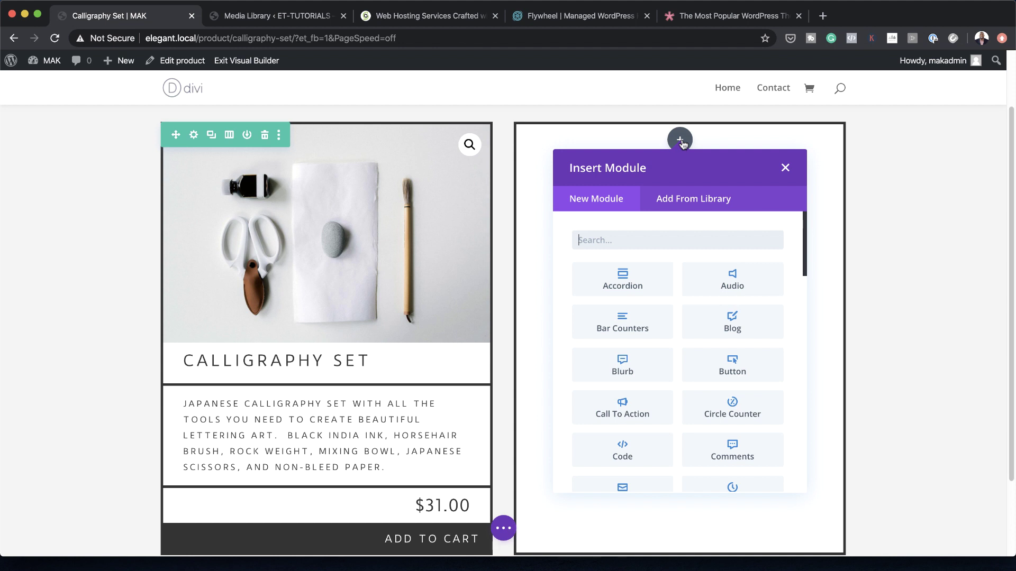
{"action": "type", "text": "woo"}
{"action": "left_click", "coordinate": [764, 283]}
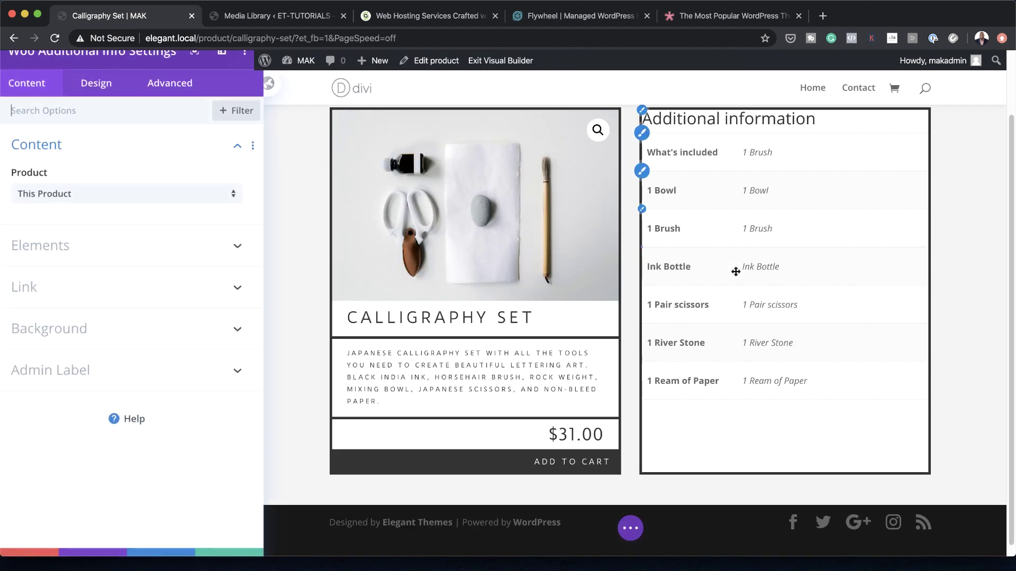
Style the Woo Additional Info body text with the Duru Sans font, uppercase lettering and the color #333333.
{"action": "left_click", "coordinate": [132, 249]}
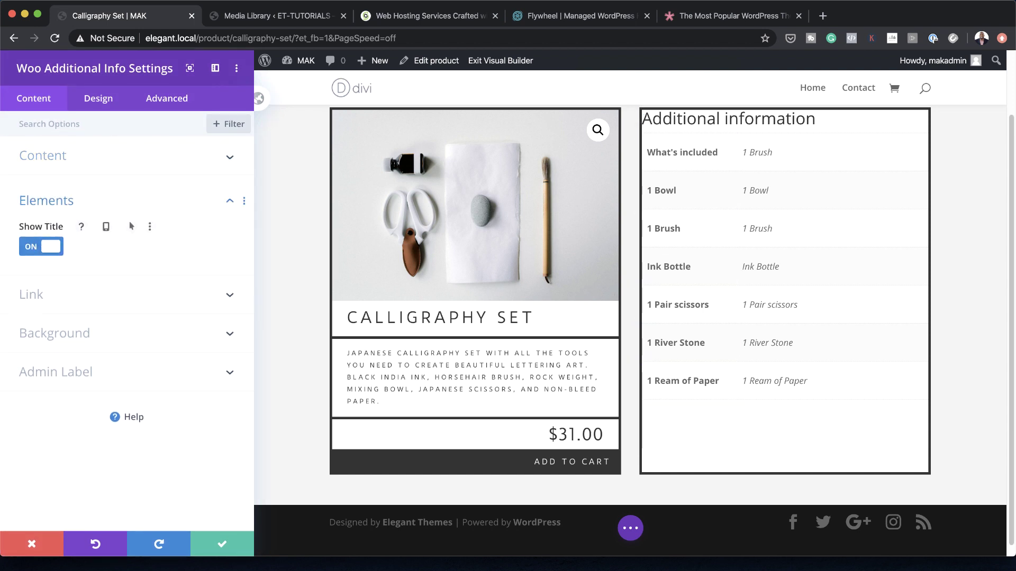
{"action": "left_click", "coordinate": [98, 98]}
{"action": "left_click", "coordinate": [148, 192]}
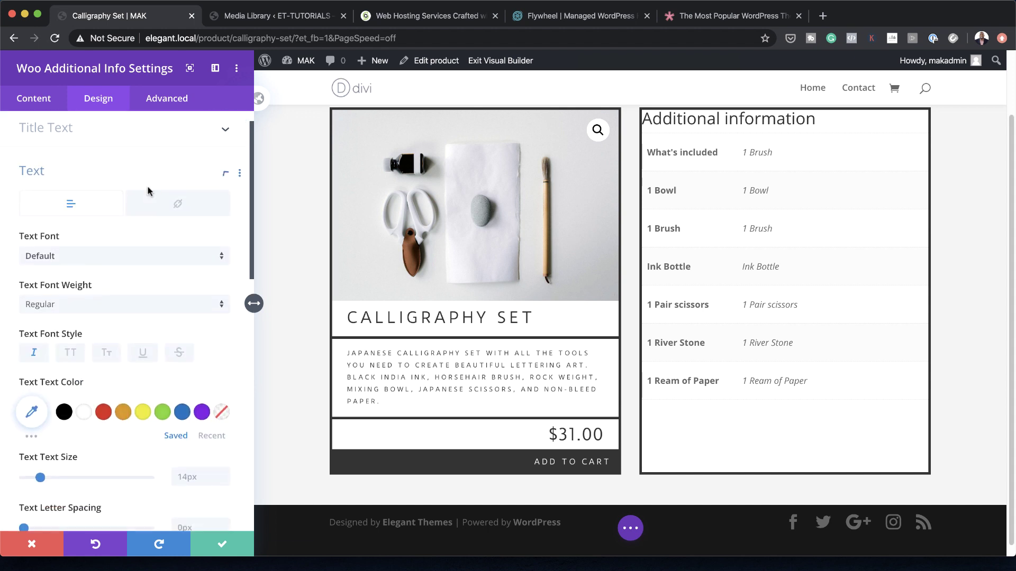
{"action": "left_click", "coordinate": [135, 225]}
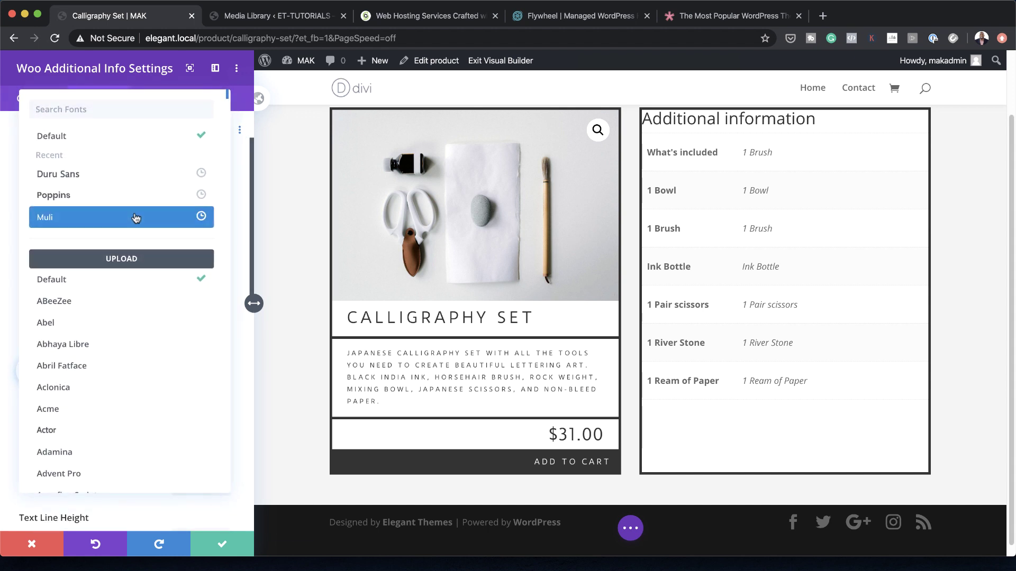
{"action": "left_click", "coordinate": [132, 173]}
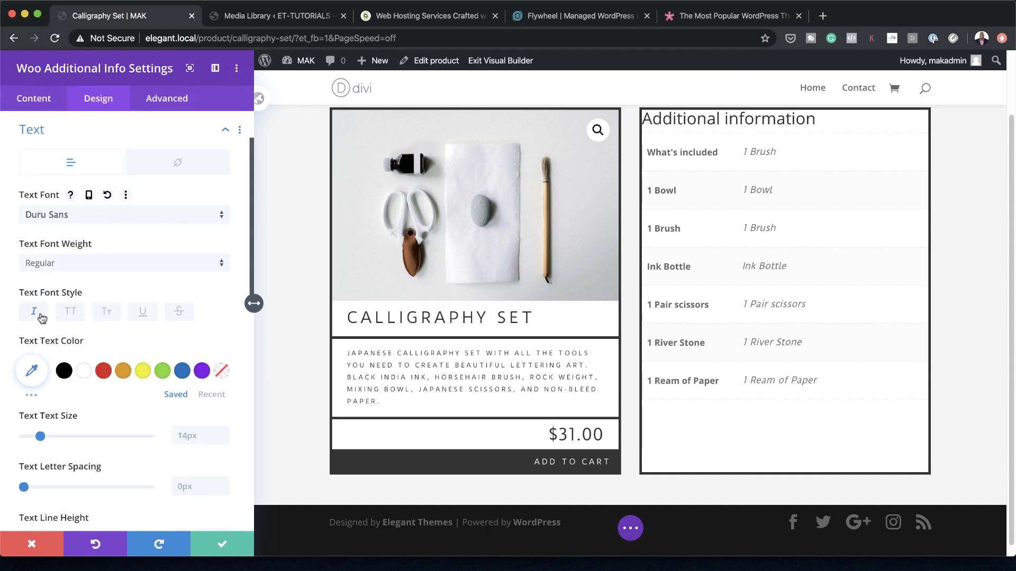
{"action": "left_click", "coordinate": [74, 315]}
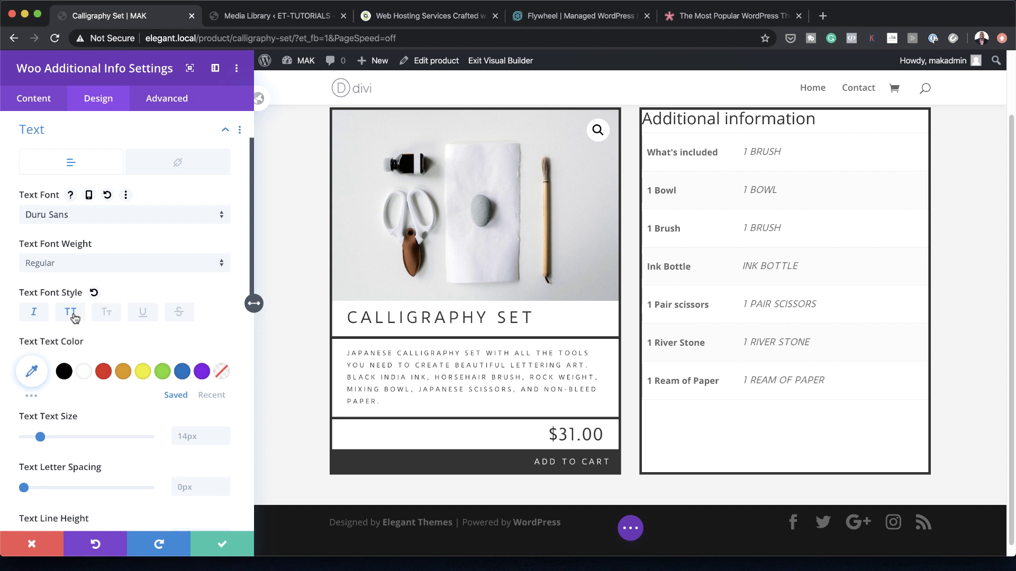
{"action": "left_click", "coordinate": [31, 374]}
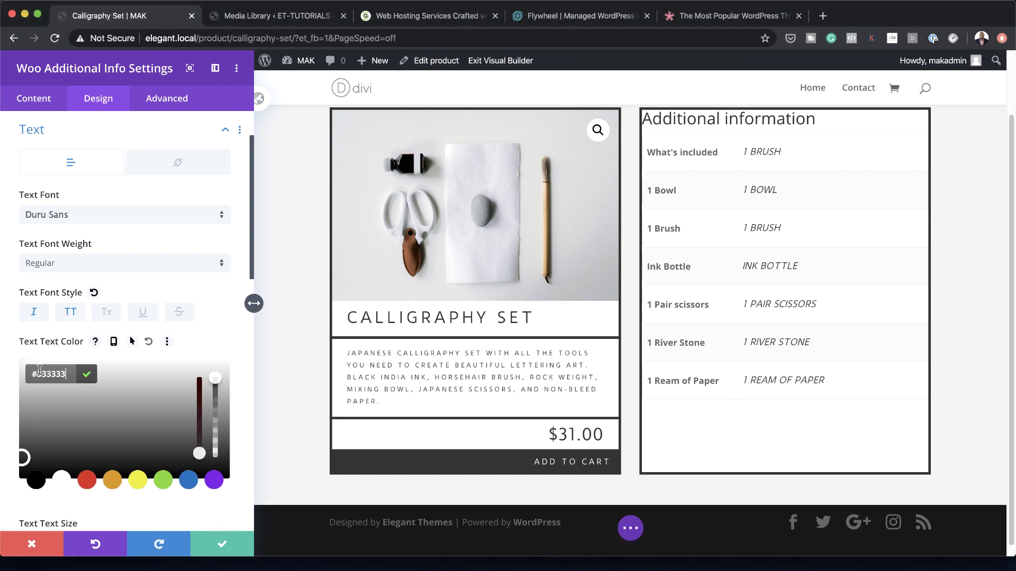
{"action": "left_click", "coordinate": [235, 350]}
Set the body text size to 0.7vw on desktop and enter a larger size for tablet.
{"action": "scroll", "coordinate": [166, 412], "scroll_direction": "down", "scroll_amount": 1}
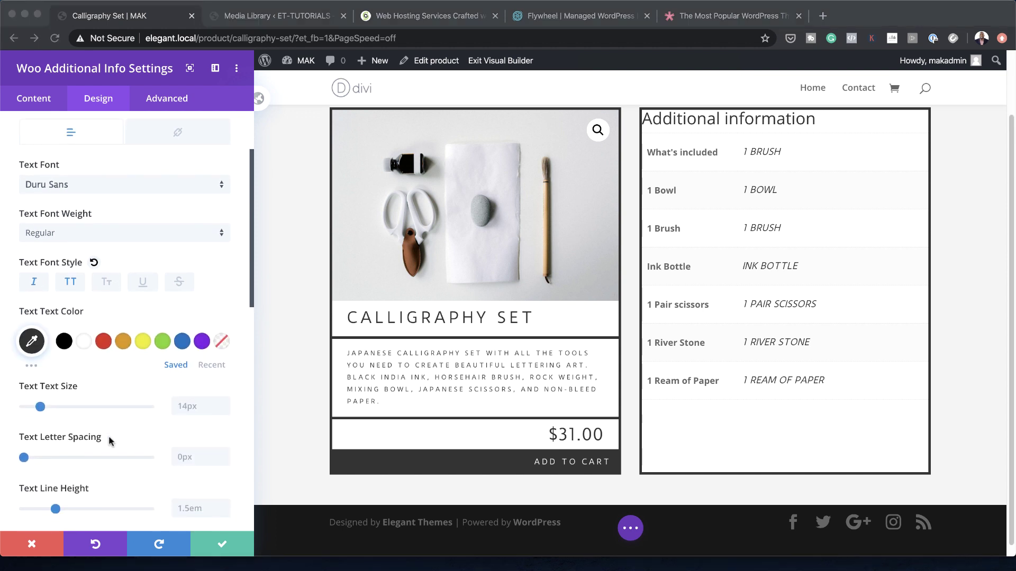
{"action": "double_click", "coordinate": [188, 402]}
{"action": "type", "text": "0.7vw"}
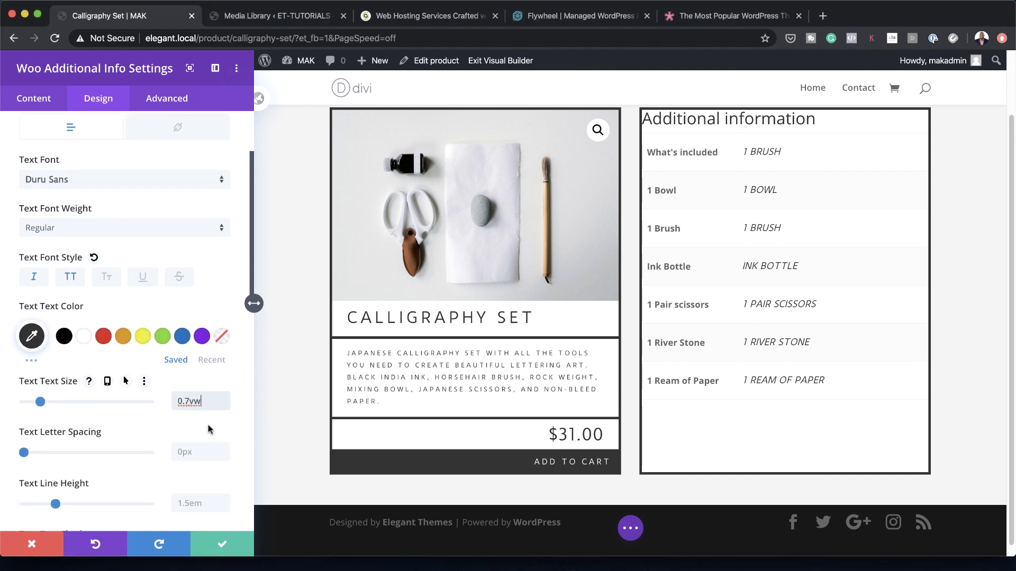
{"action": "left_click", "coordinate": [107, 381]}
{"action": "left_click", "coordinate": [121, 406]}
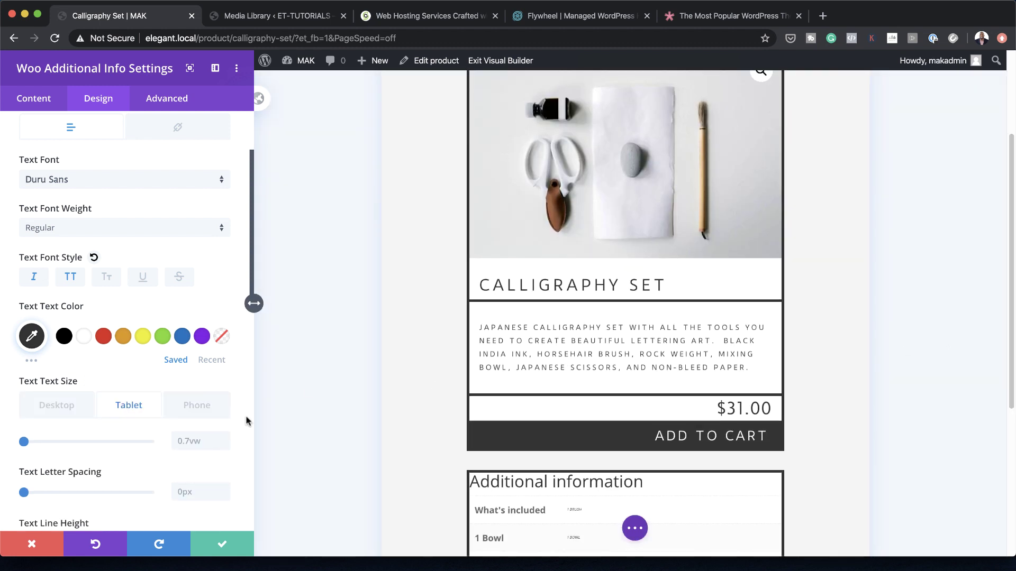
{"action": "double_click", "coordinate": [184, 441]}
{"action": "type", "text": "1vw.5"}
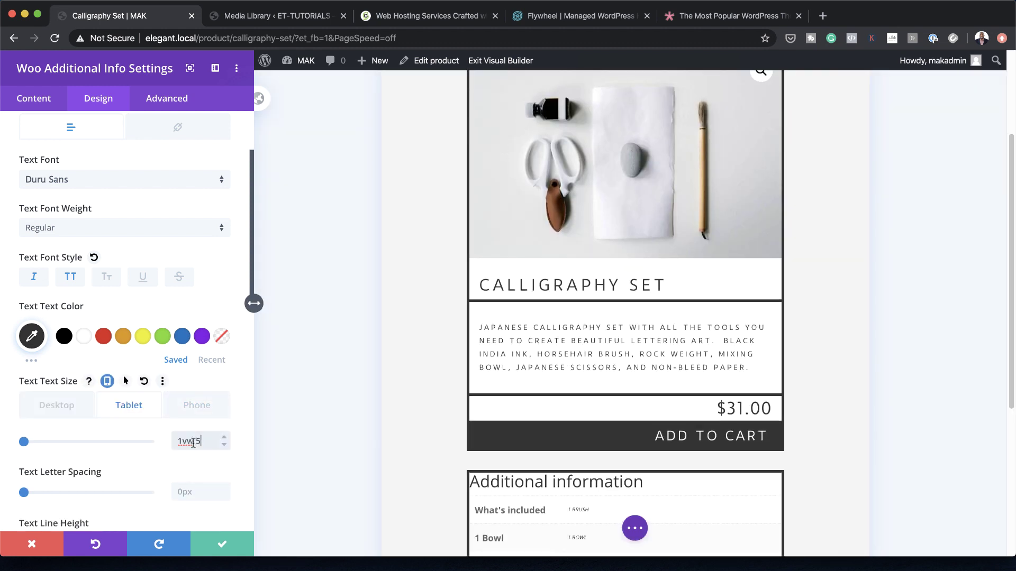
{"action": "left_click", "coordinate": [194, 419]}
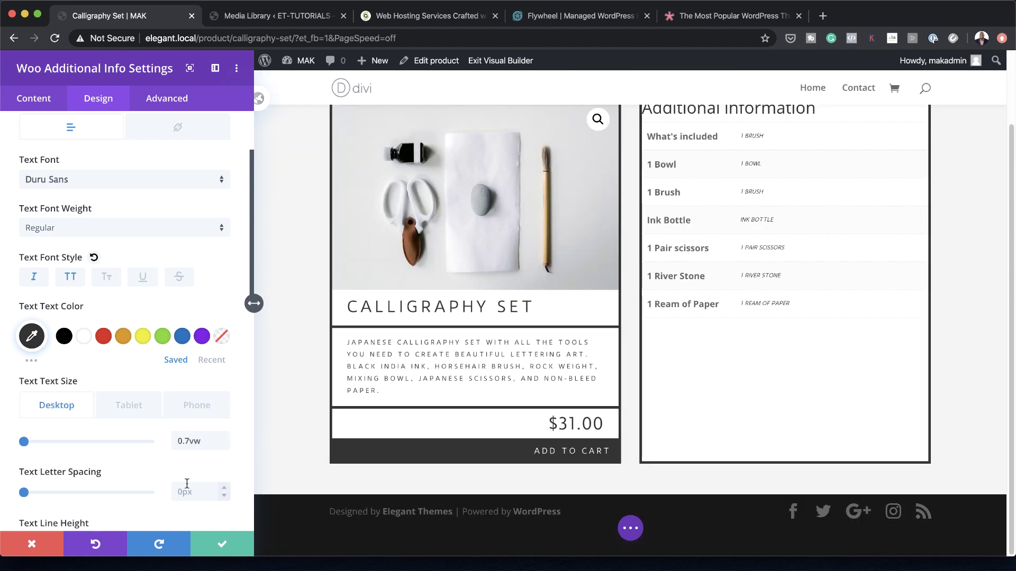
Set the letter spacing of the Woo Additional Info body text to 2px.
{"action": "left_click", "coordinate": [186, 491]}
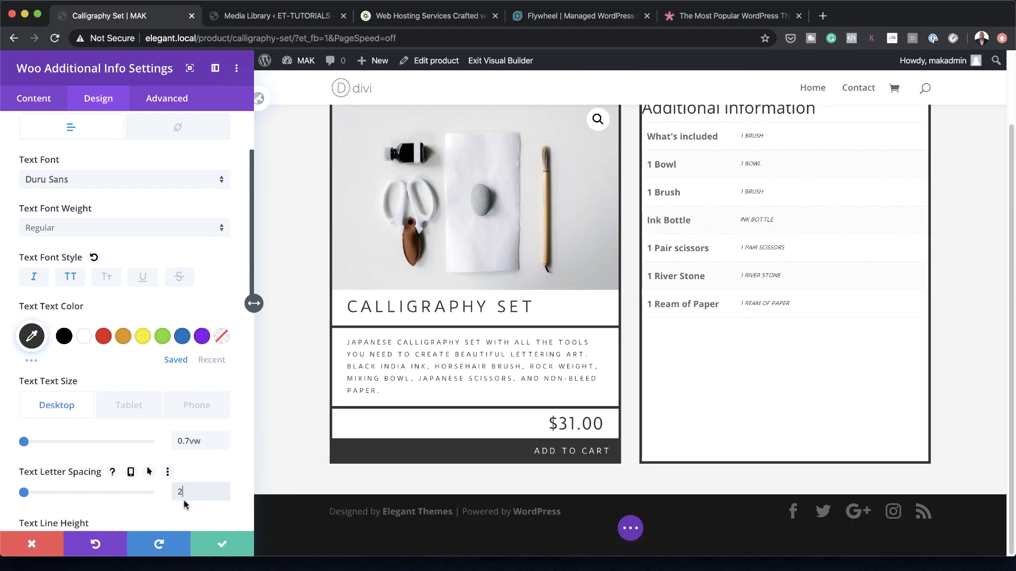
{"action": "type", "text": "2"}
{"action": "scroll", "coordinate": [183, 502], "scroll_direction": "down", "scroll_amount": 2}
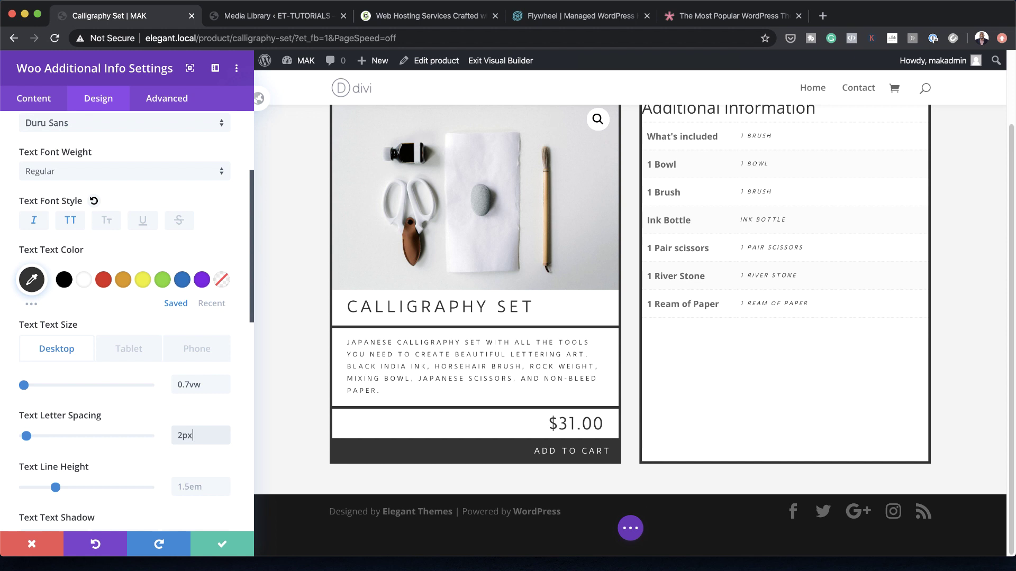
Style the "Additional information" title with the Duru Sans font and uppercase lettering.
{"action": "scroll", "coordinate": [168, 220], "scroll_direction": "up", "scroll_amount": 1}
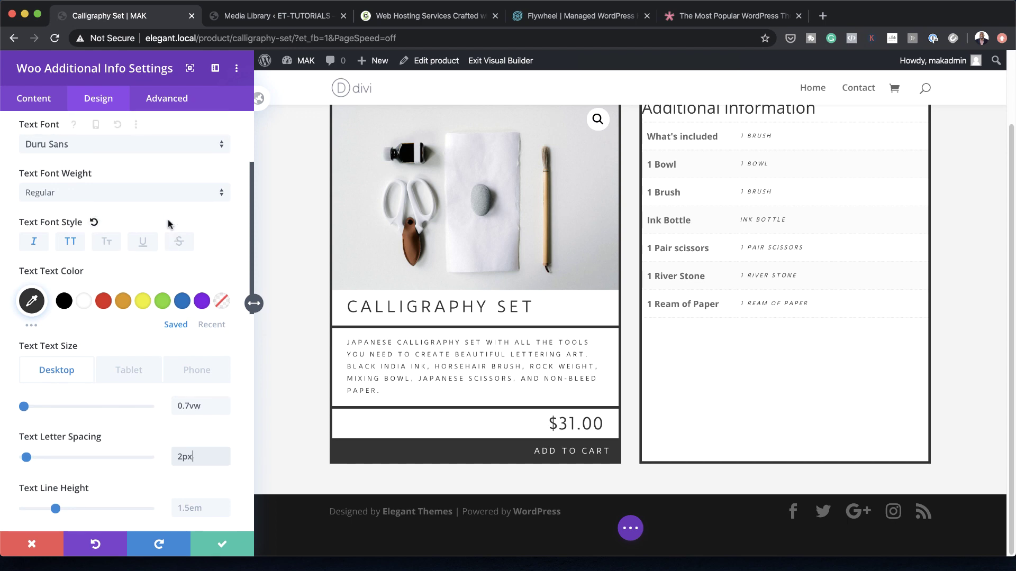
{"action": "scroll", "coordinate": [167, 220], "scroll_direction": "up", "scroll_amount": 10}
{"action": "scroll", "coordinate": [730, 253], "scroll_direction": "up", "scroll_amount": 3}
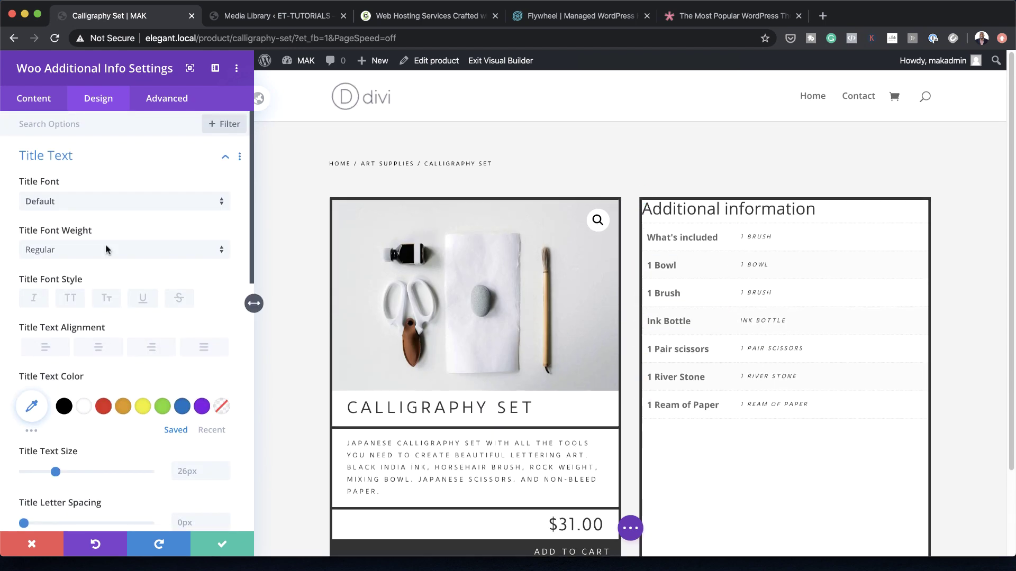
{"action": "left_click", "coordinate": [141, 205]}
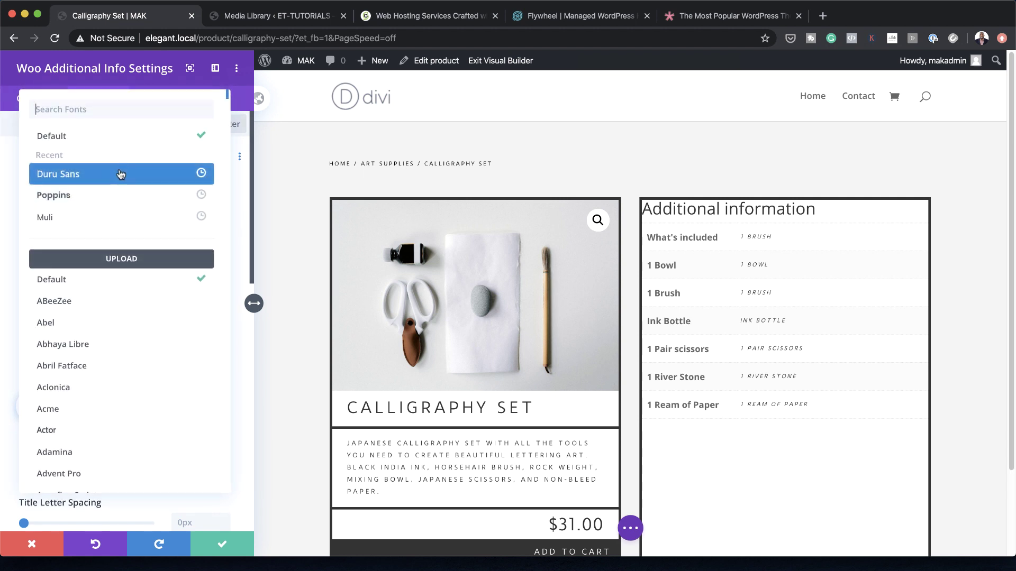
{"action": "left_click", "coordinate": [121, 173]}
{"action": "left_click", "coordinate": [70, 299]}
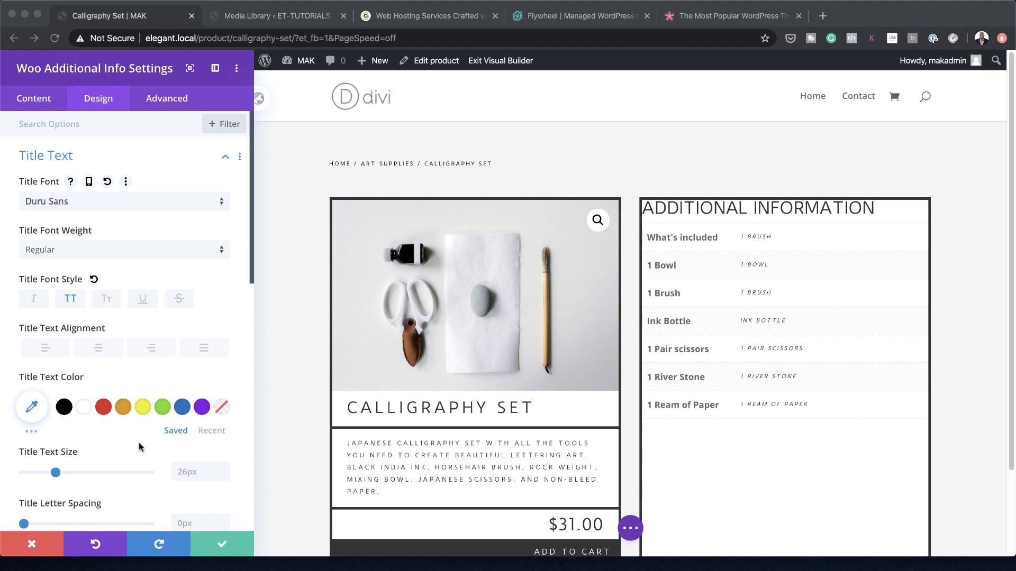
Set the title text size to 1vw on desktop and 2vw on tablet.
{"action": "scroll", "coordinate": [142, 446], "scroll_direction": "down", "scroll_amount": 2}
{"action": "left_click", "coordinate": [186, 442]}
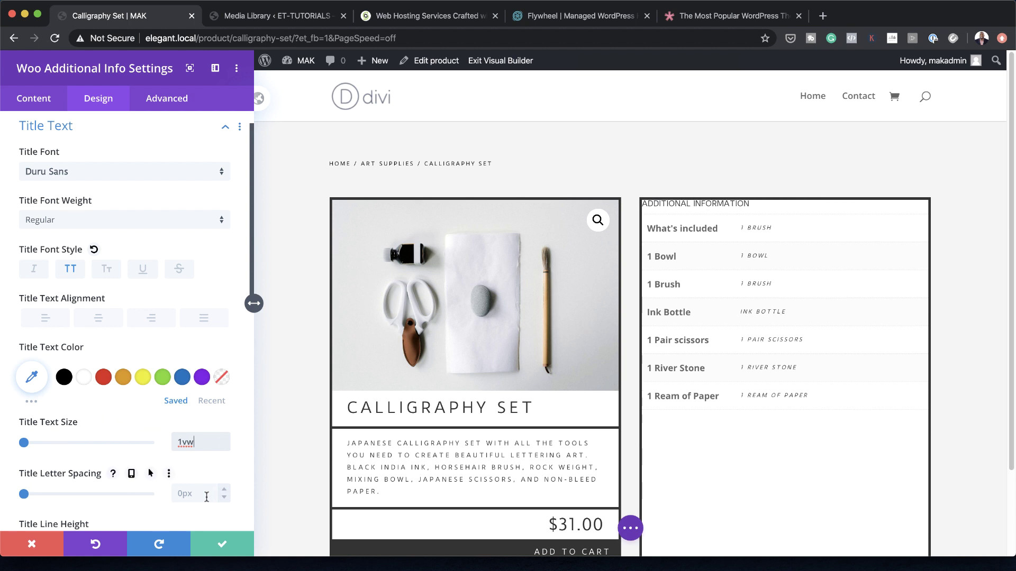
{"action": "left_click", "coordinate": [107, 423]}
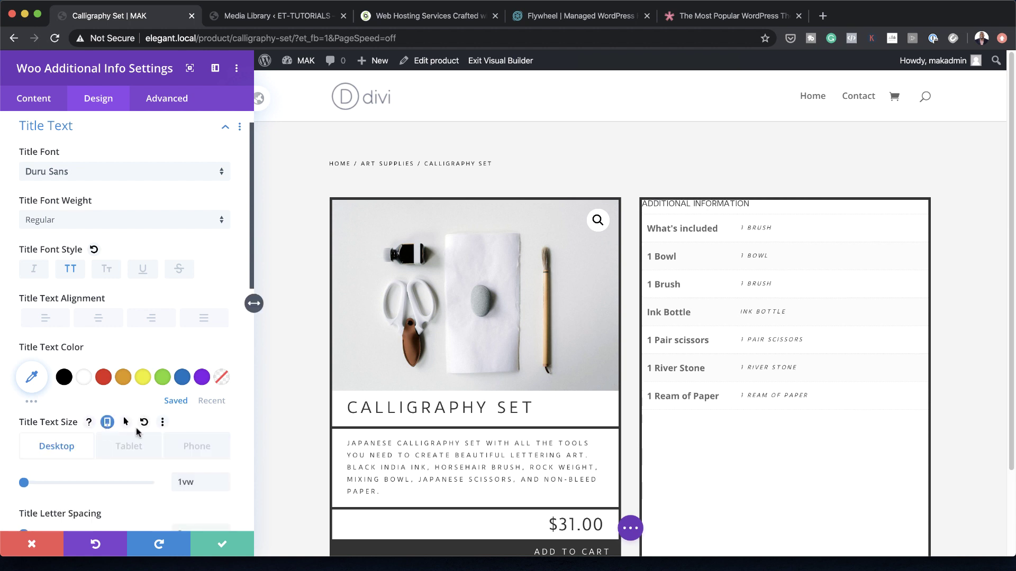
{"action": "left_click", "coordinate": [132, 447]}
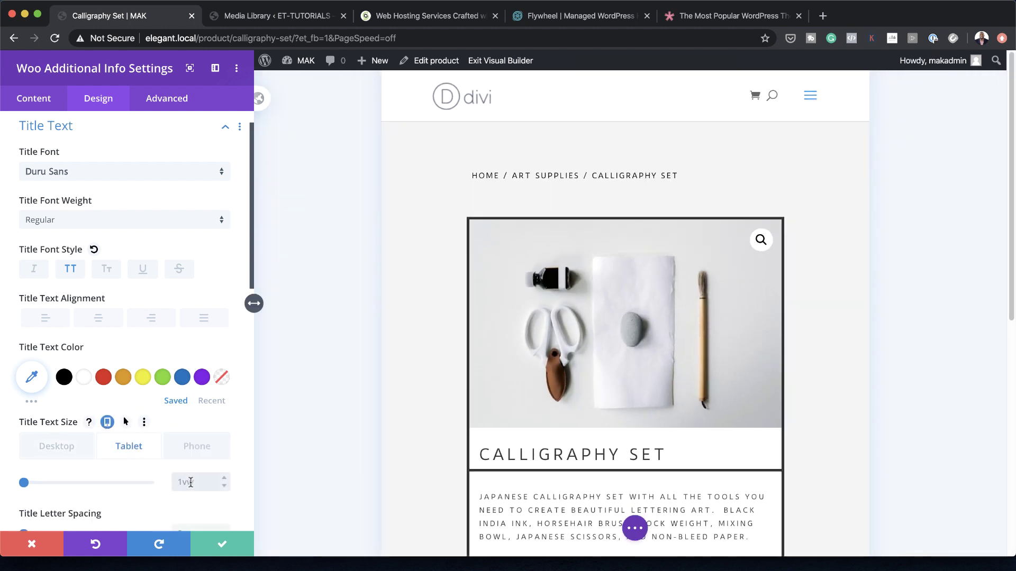
{"action": "left_click", "coordinate": [226, 479]}
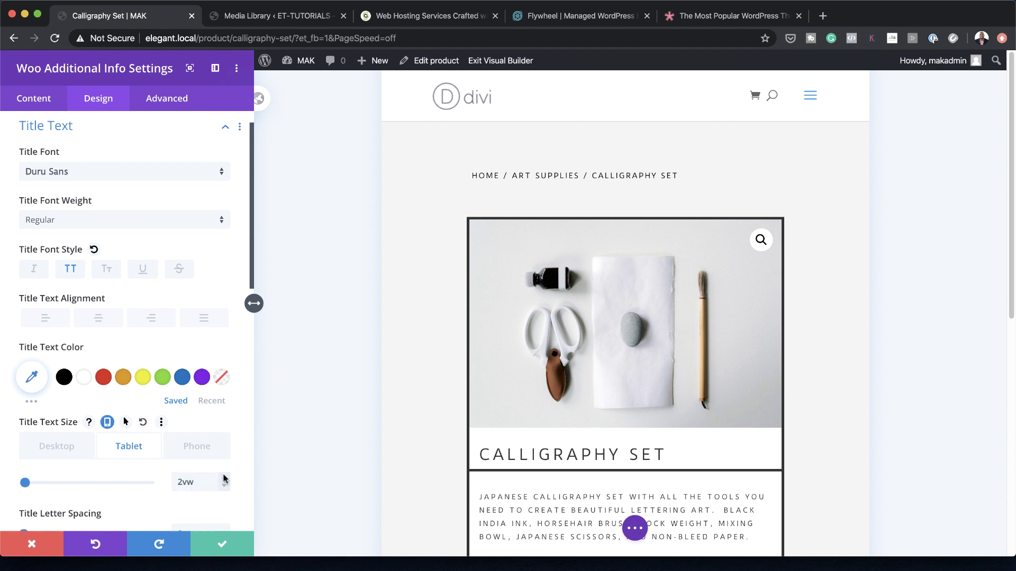
{"action": "left_click", "coordinate": [204, 449]}
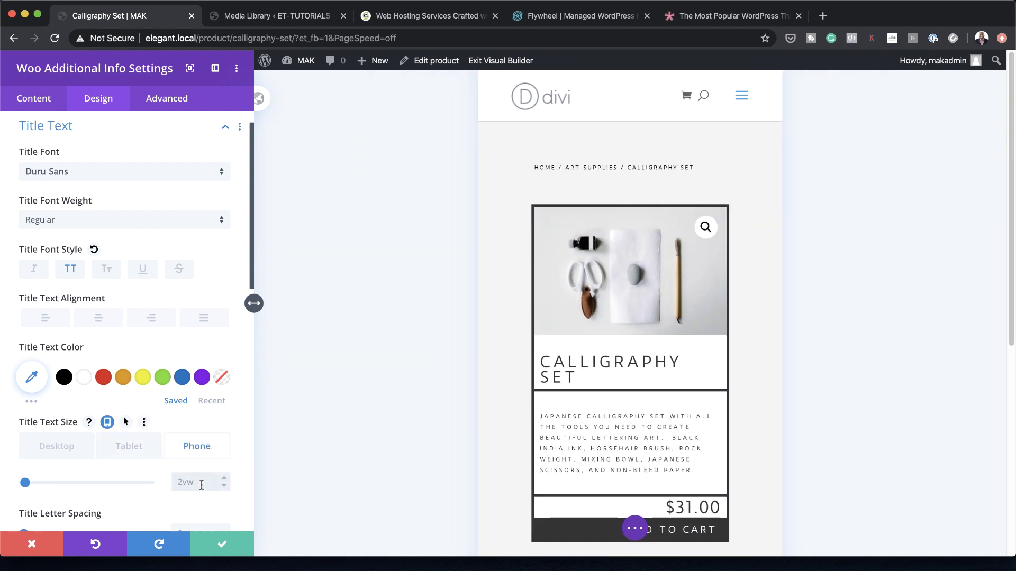
Set the title letter spacing to 3px and its line height to 1.5em.
{"action": "scroll", "coordinate": [175, 479], "scroll_direction": "down", "scroll_amount": 2}
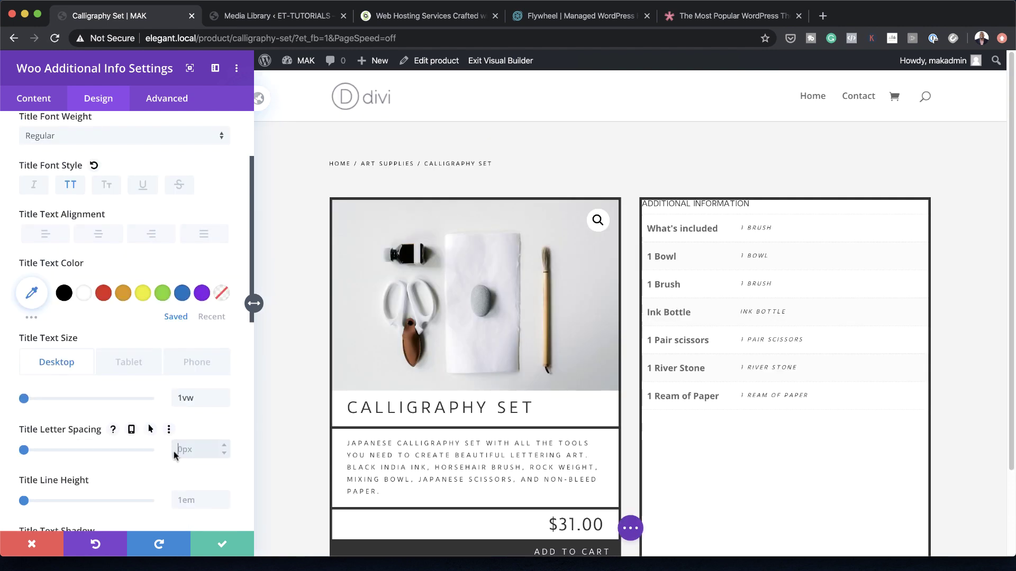
{"action": "left_click", "coordinate": [193, 494]}
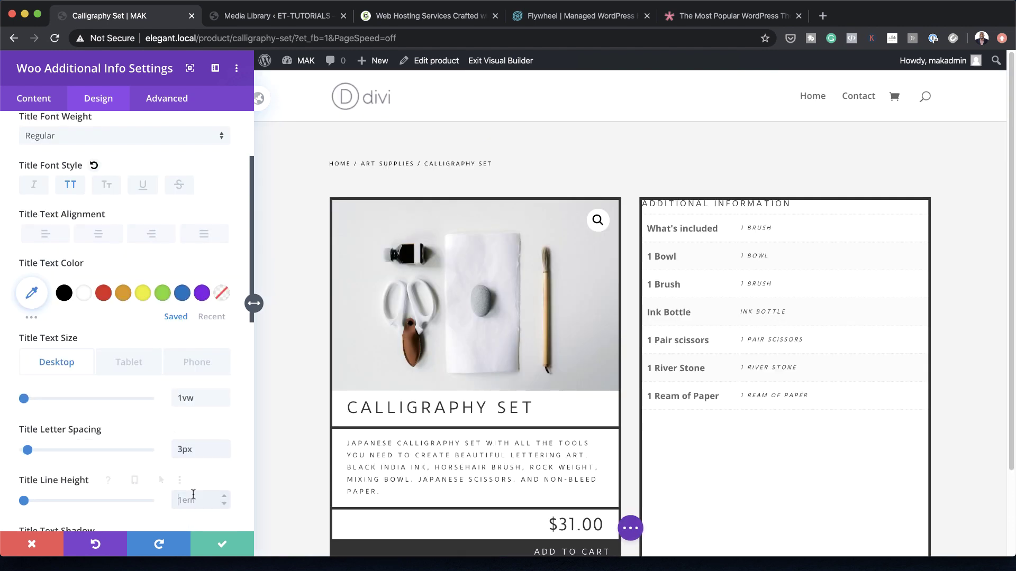
{"action": "type", "text": "1.5em"}
Style the attribute text with the Duru Sans font, uppercase lettering and Regular weight.
{"action": "left_click", "coordinate": [642, 247]}
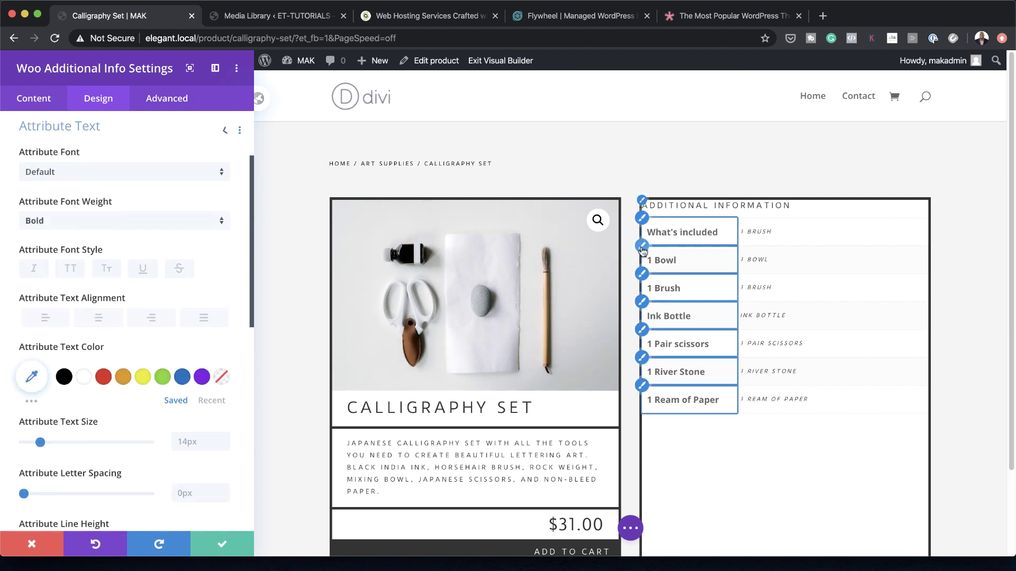
{"action": "left_click", "coordinate": [166, 173]}
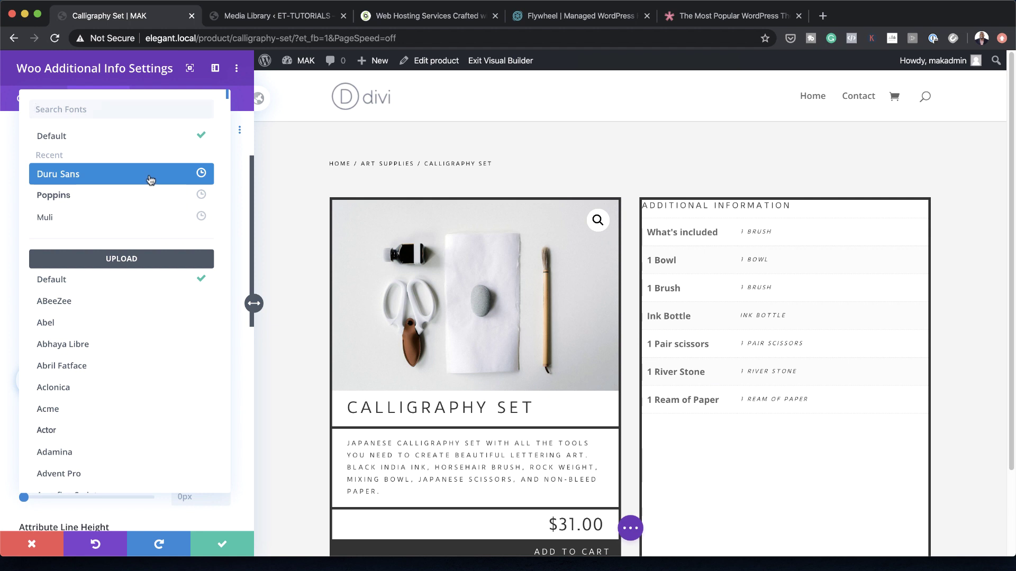
{"action": "left_click", "coordinate": [151, 180]}
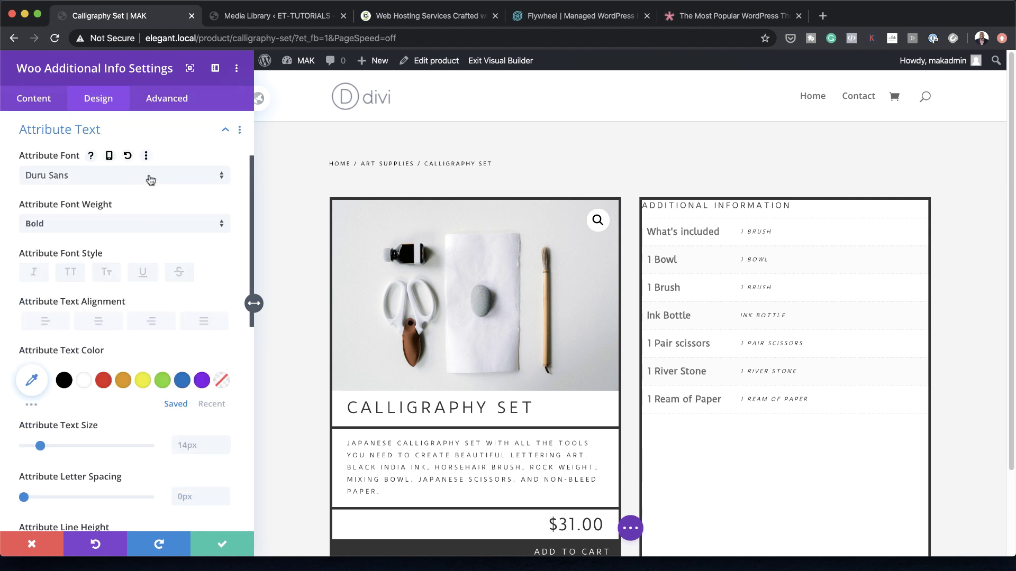
{"action": "left_click", "coordinate": [72, 274]}
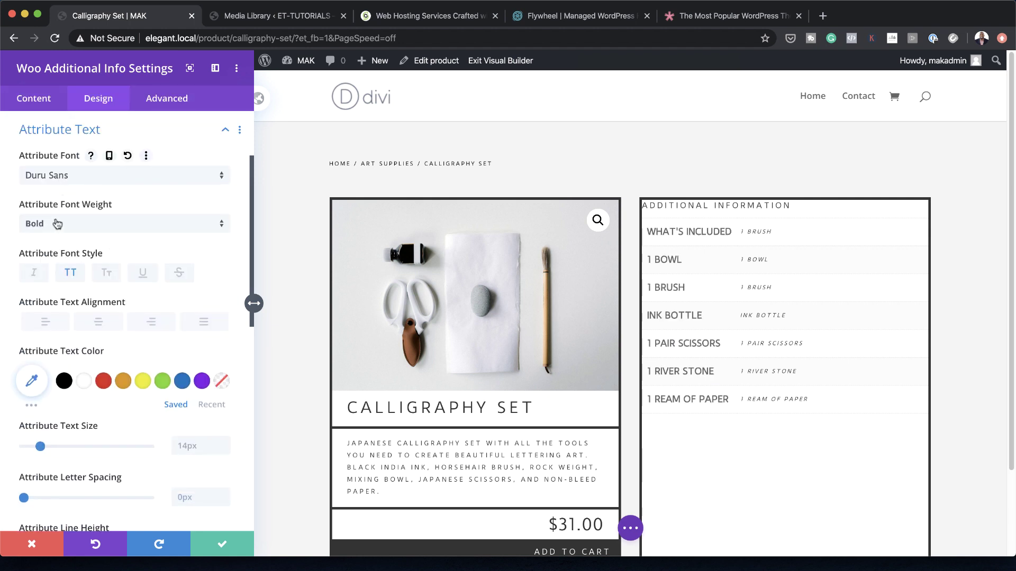
{"action": "left_click", "coordinate": [82, 223]}
{"action": "left_click", "coordinate": [83, 235]}
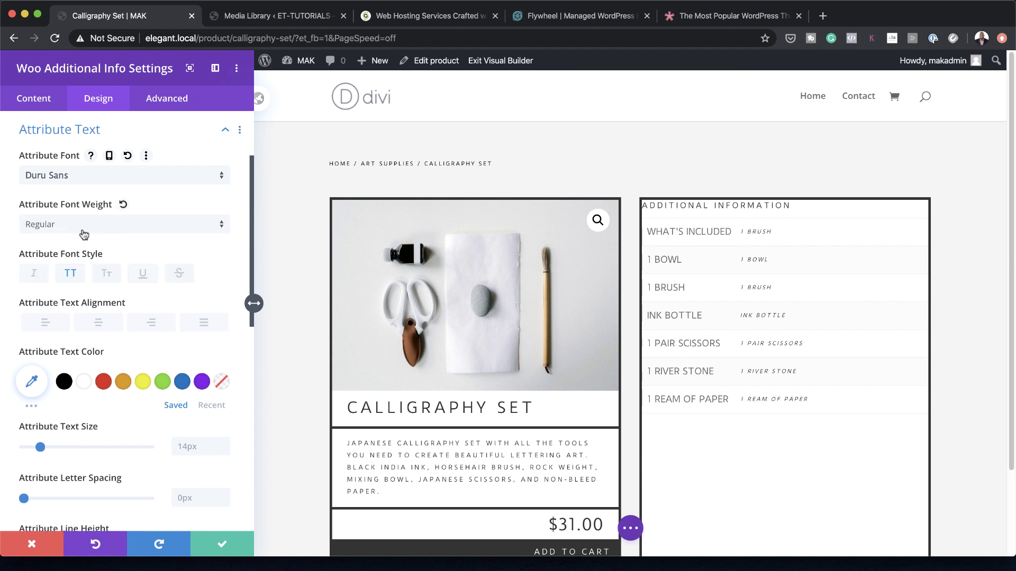
Set the attribute text size to 0.7vw.
{"action": "scroll", "coordinate": [192, 476], "scroll_direction": "down", "scroll_amount": 1}
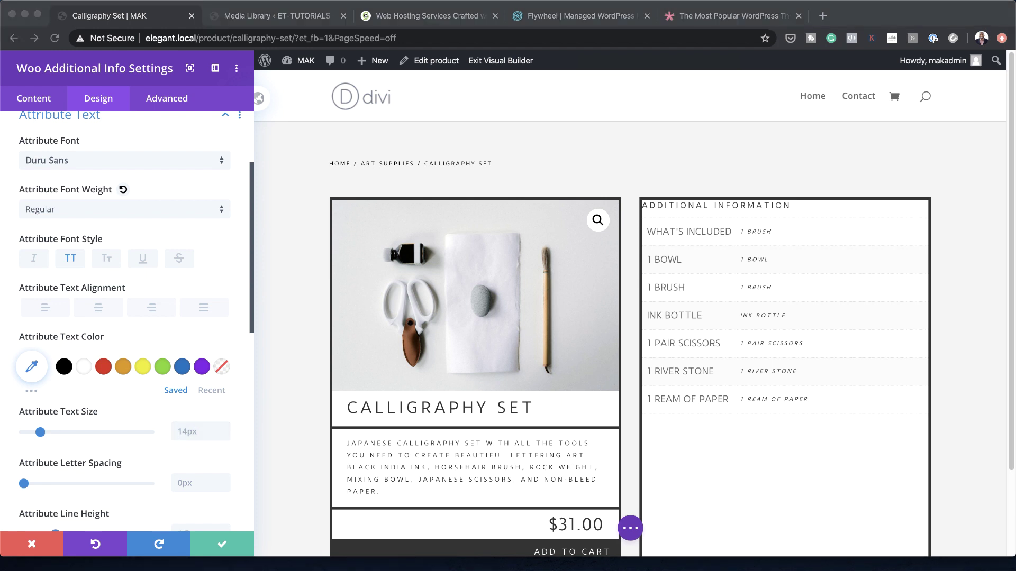
{"action": "double_click", "coordinate": [214, 435]}
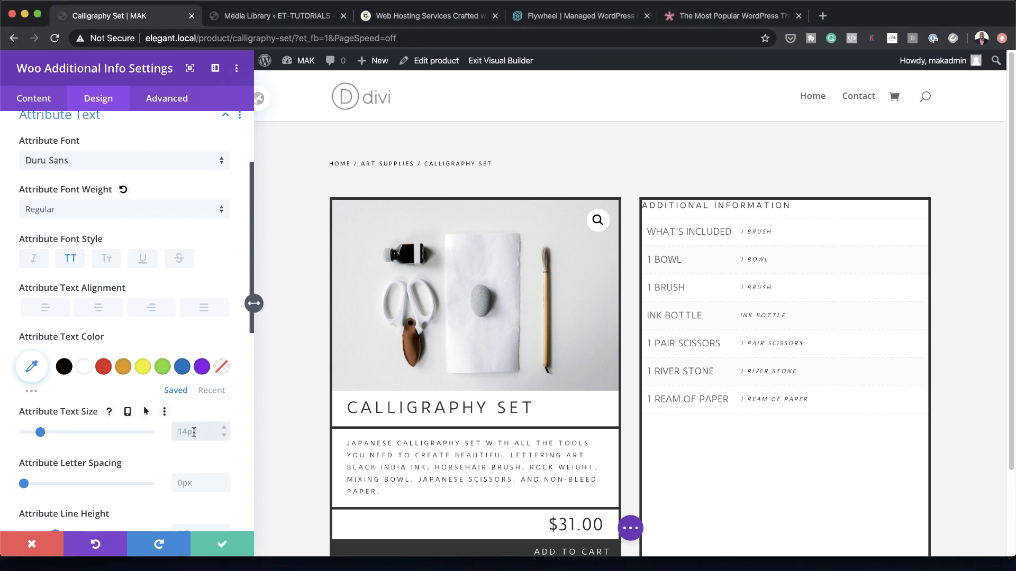
{"action": "type", "text": "0.7vw"}
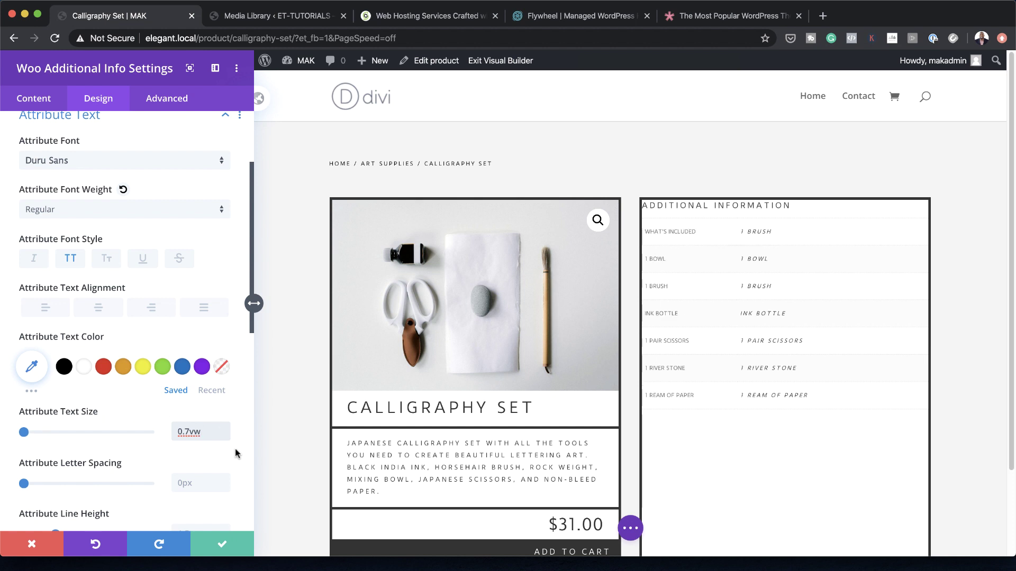
Set the attribute text size to 2vw on tablet and 2.4vw on phone.
{"action": "left_click", "coordinate": [127, 412]}
{"action": "left_click", "coordinate": [130, 440]}
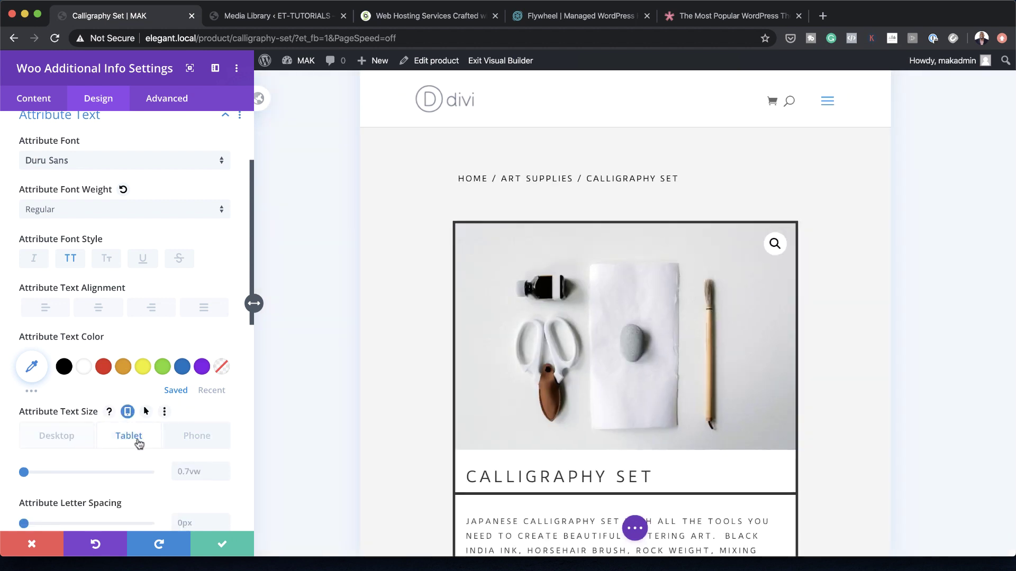
{"action": "double_click", "coordinate": [201, 467]}
{"action": "type", "text": "2vw"}
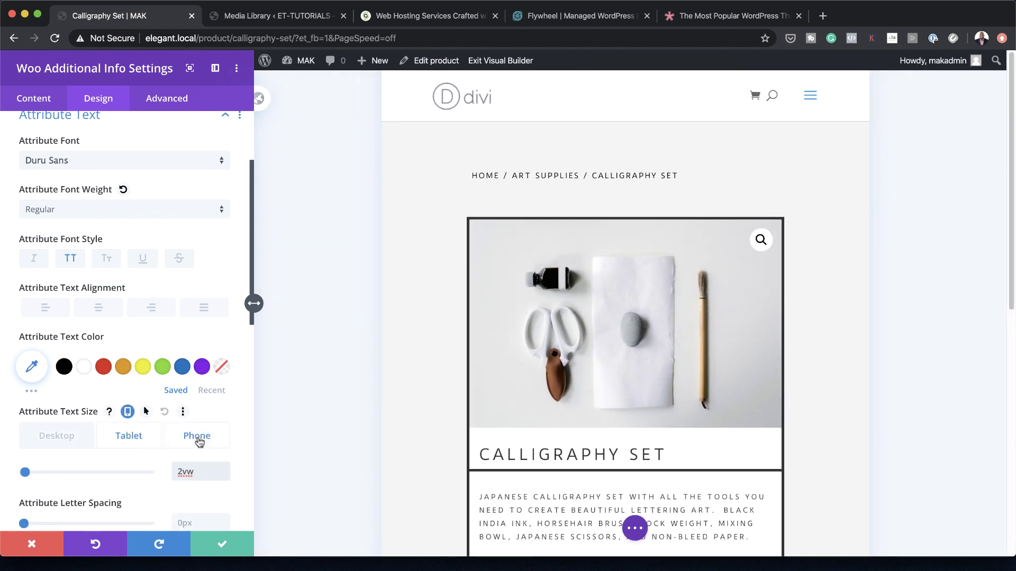
{"action": "left_click", "coordinate": [198, 439]}
{"action": "left_click", "coordinate": [199, 472]}
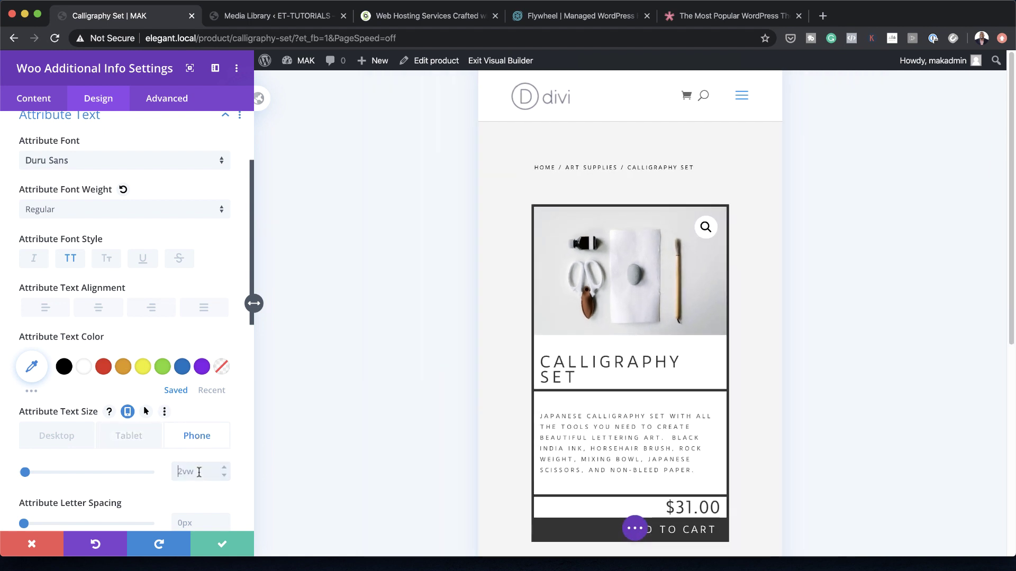
{"action": "type", "text": "2."}
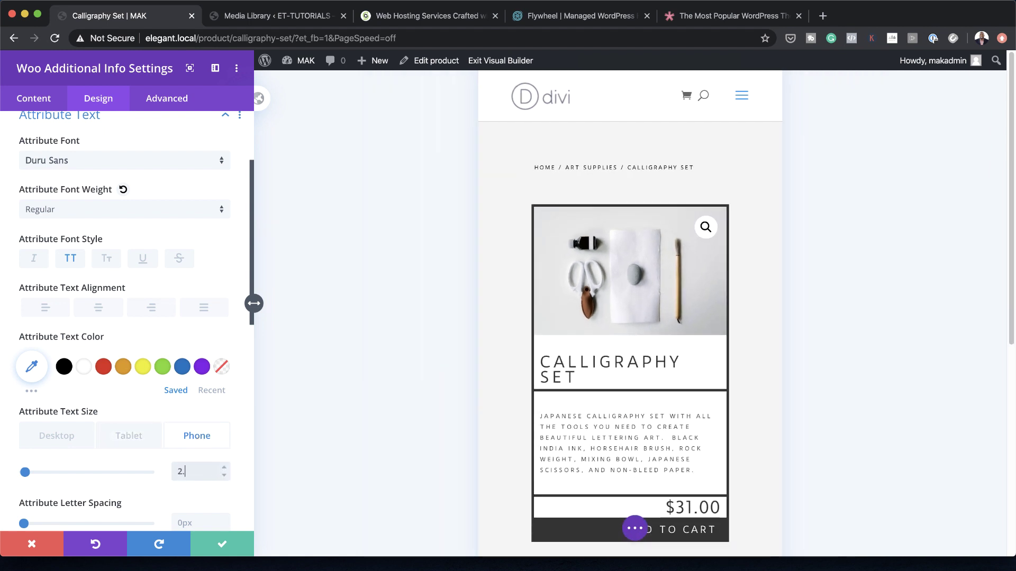
{"action": "type", "text": "4"}
Set the attribute letter spacing to 2px and return the text size setting to the desktop view.
{"action": "key", "text": "Tab"}
{"action": "type", "text": "2"}
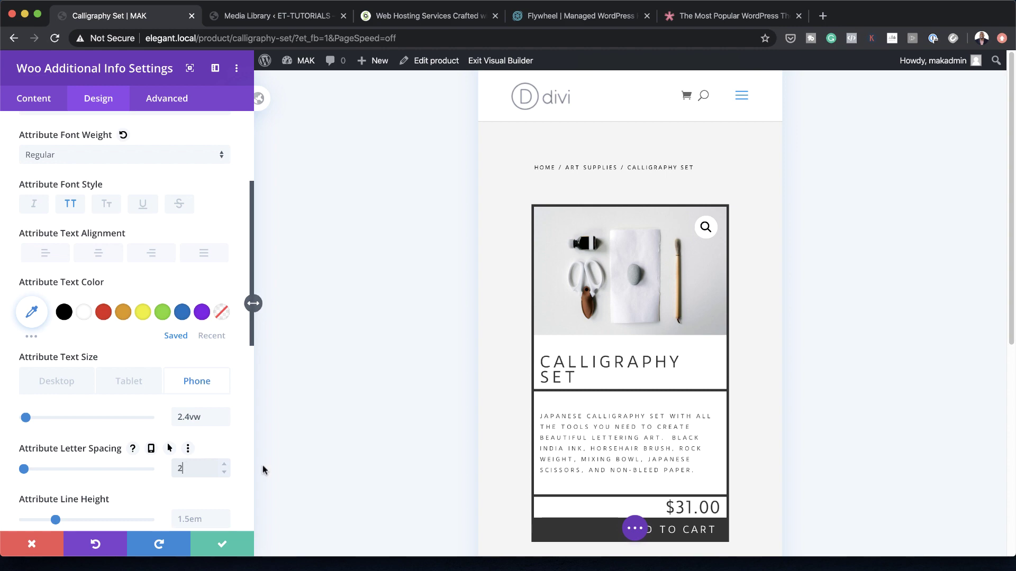
{"action": "scroll", "coordinate": [189, 367], "scroll_direction": "down", "scroll_amount": 2}
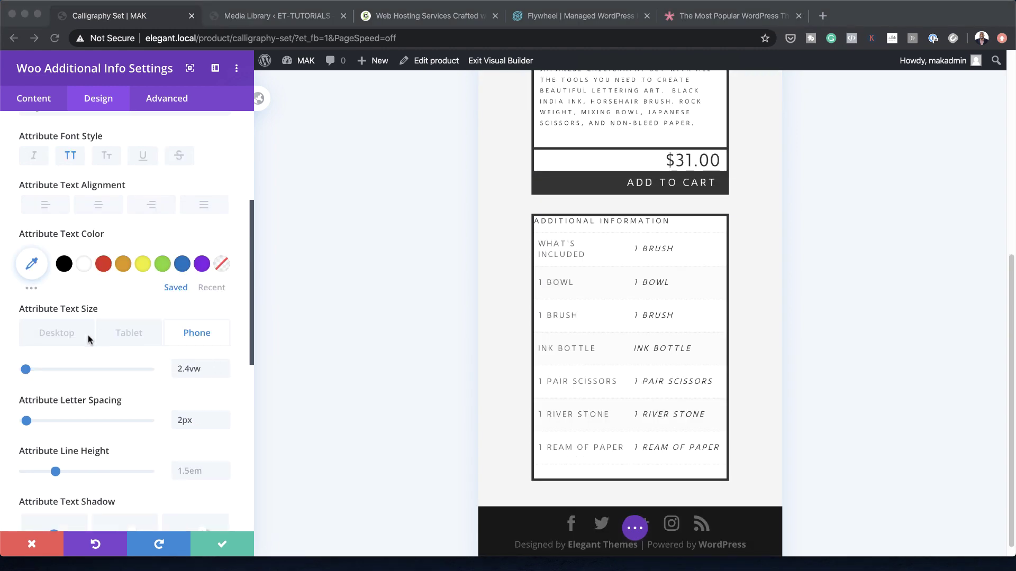
{"action": "left_click", "coordinate": [64, 335]}
{"action": "scroll", "coordinate": [159, 379], "scroll_direction": "down", "scroll_amount": 2}
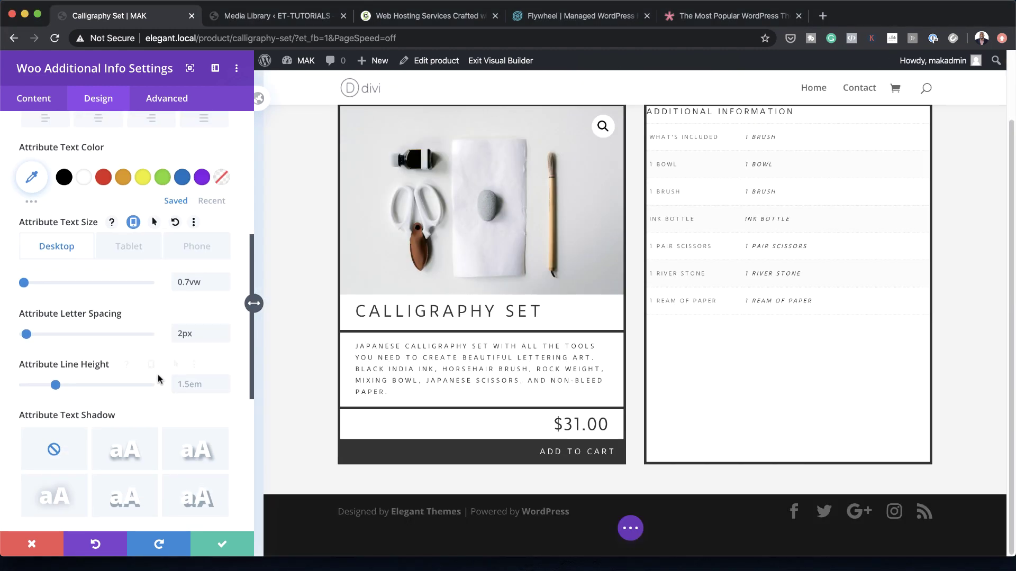
Give the additional info module 1vw top and bottom padding and 2vw left padding, and save its settings.
{"action": "scroll", "coordinate": [186, 361], "scroll_direction": "down", "scroll_amount": 3}
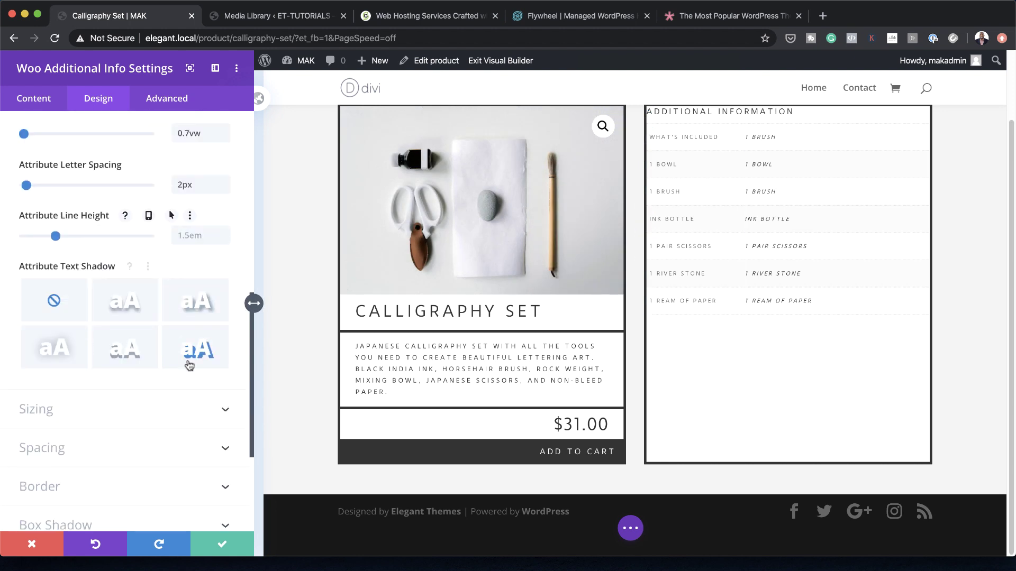
{"action": "left_click", "coordinate": [43, 392]}
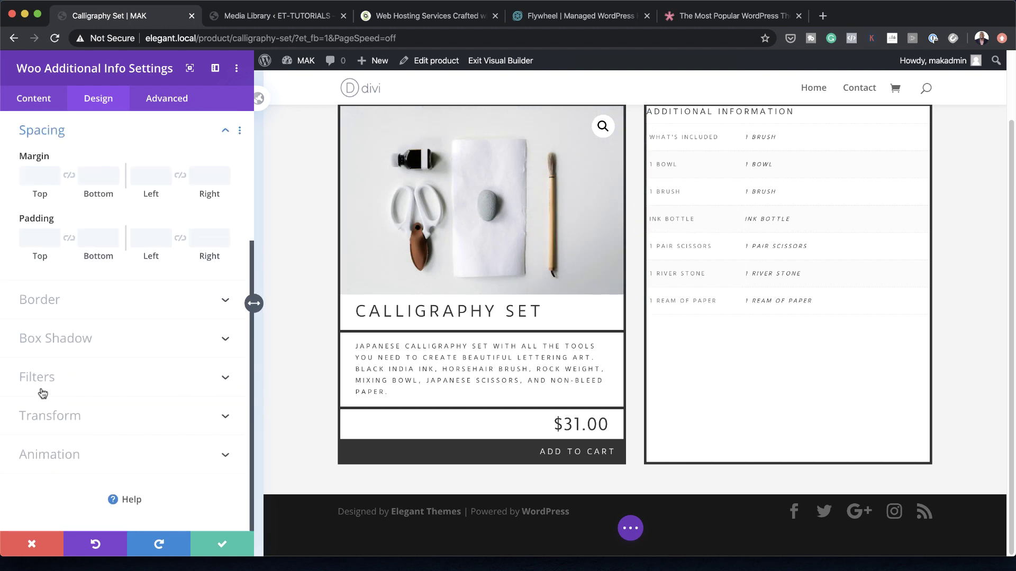
{"action": "left_click", "coordinate": [38, 240]}
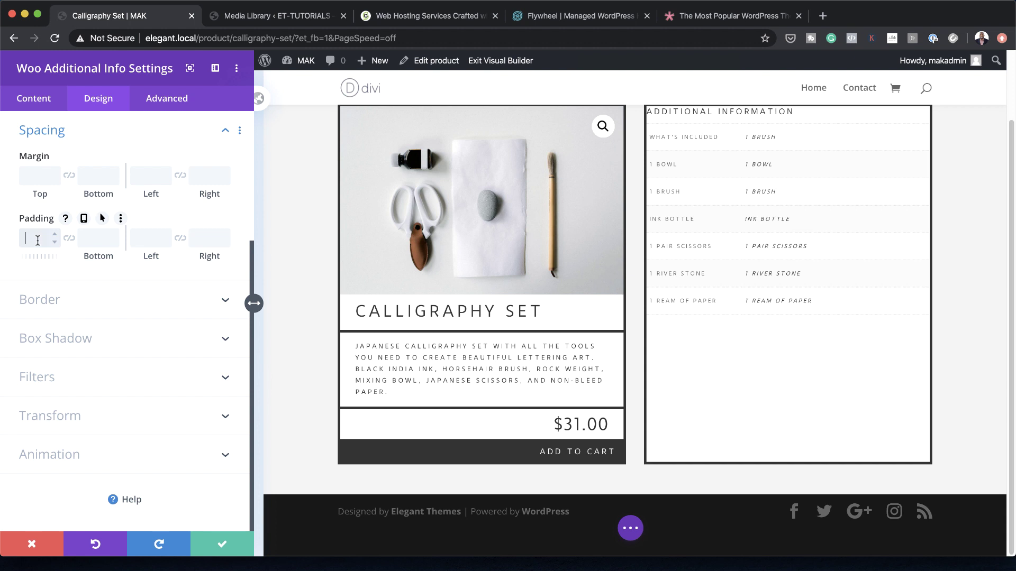
{"action": "left_click", "coordinate": [68, 239]}
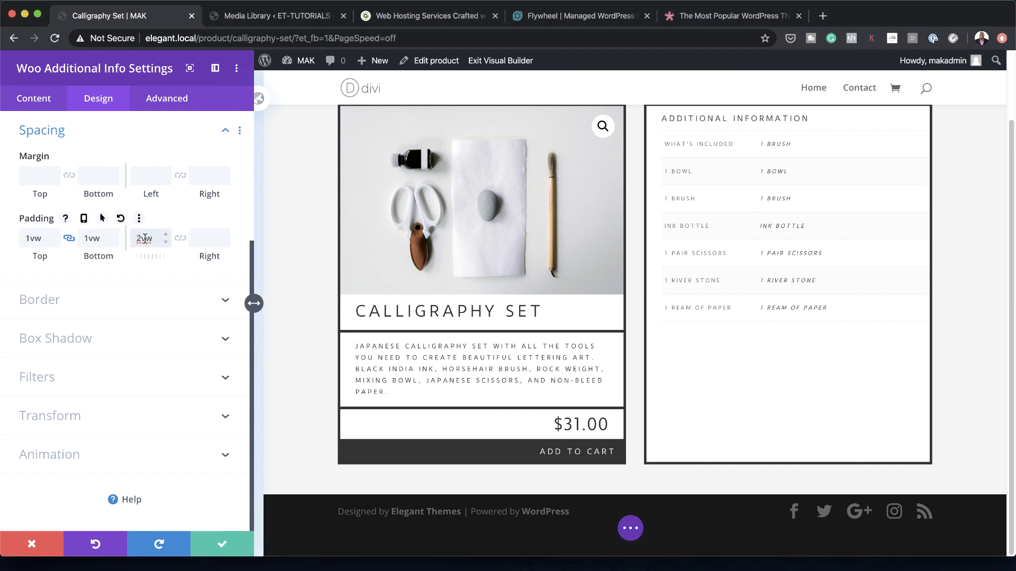
{"action": "left_click", "coordinate": [222, 544]}
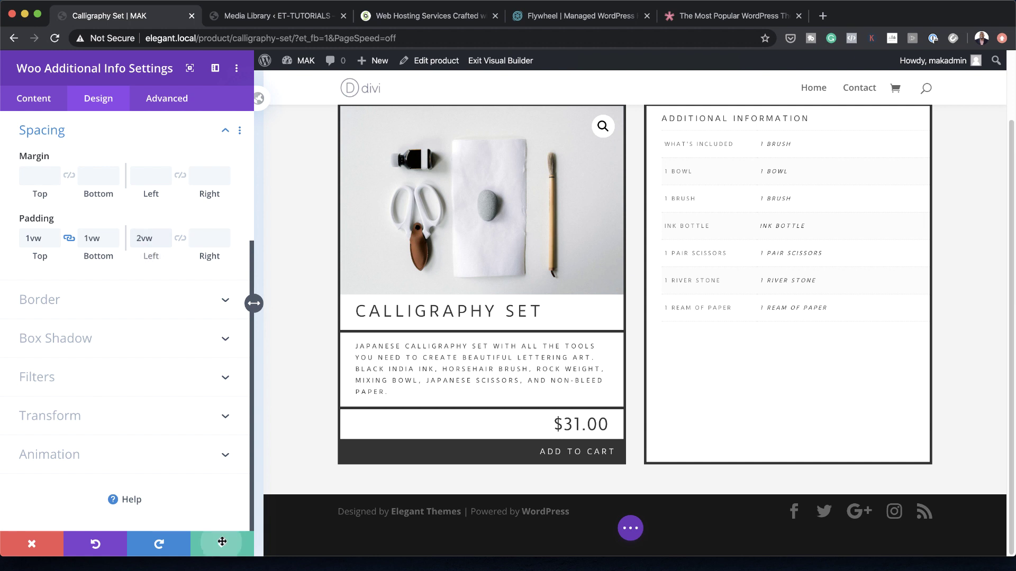
Add a Woo Gallery module below the additional information and keep its layout set to Slider.
{"action": "left_click", "coordinate": [680, 384]}
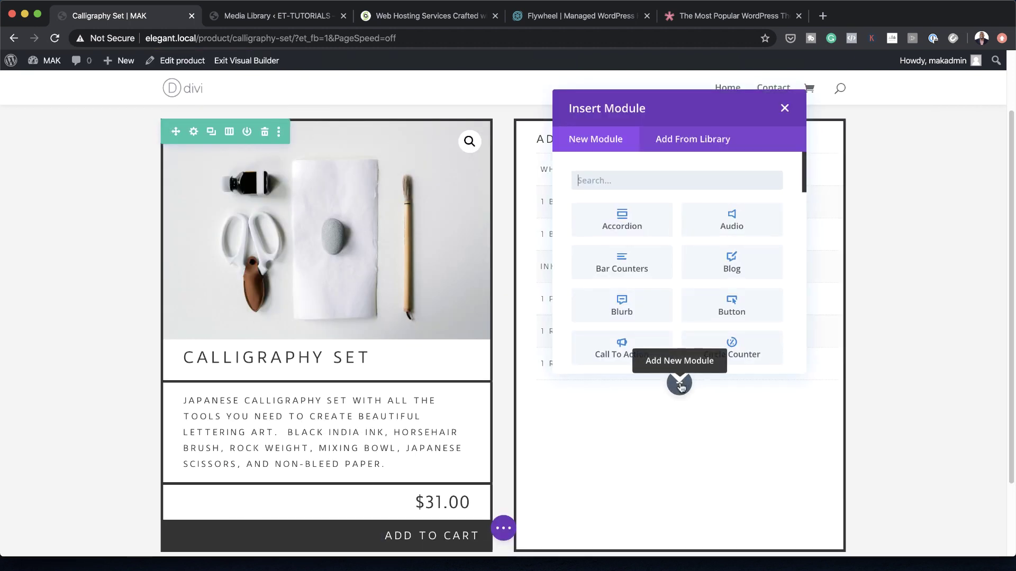
{"action": "type", "text": "woo g"}
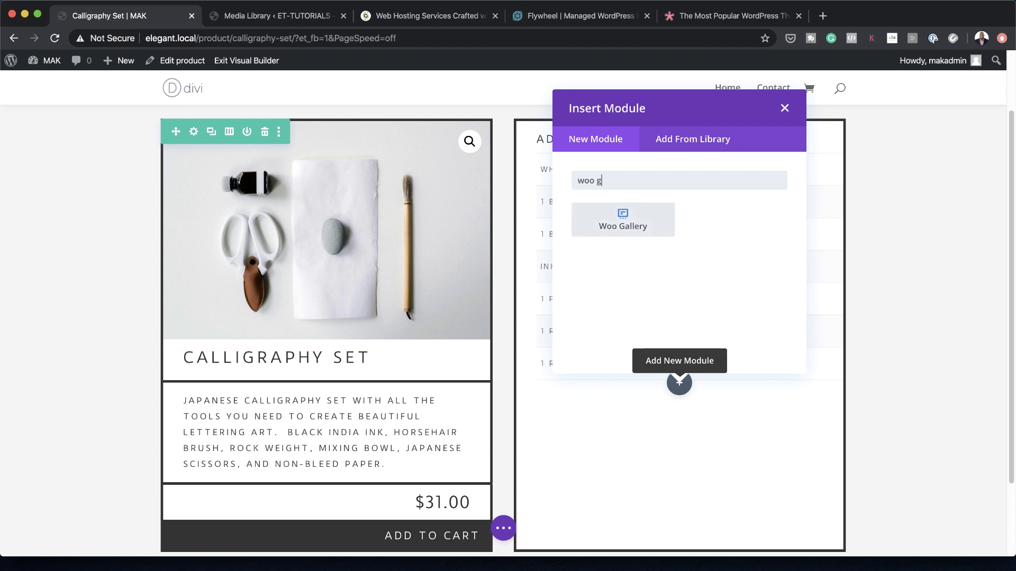
{"action": "left_click", "coordinate": [649, 227]}
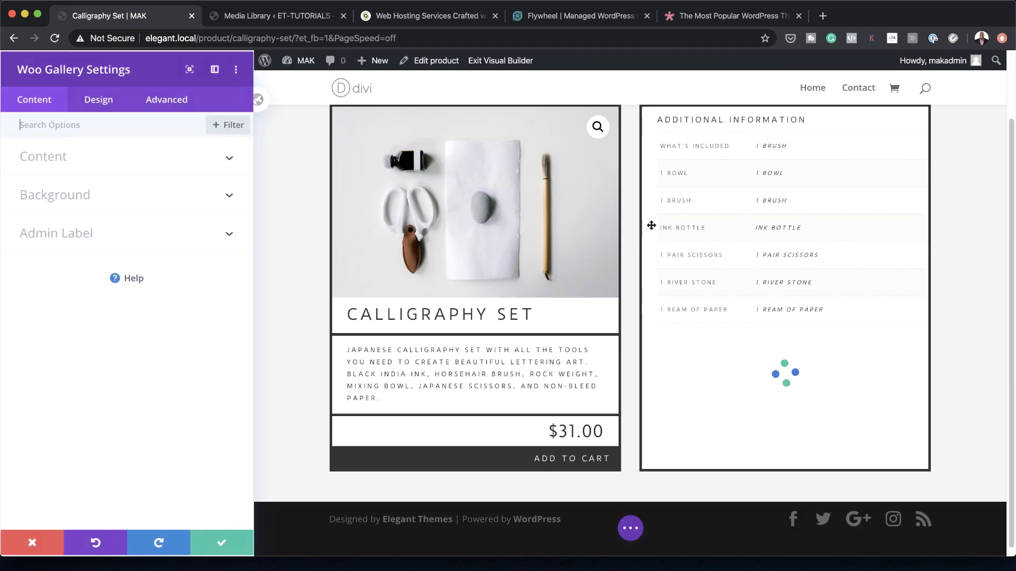
{"action": "left_click", "coordinate": [98, 98]}
{"action": "left_click", "coordinate": [84, 164]}
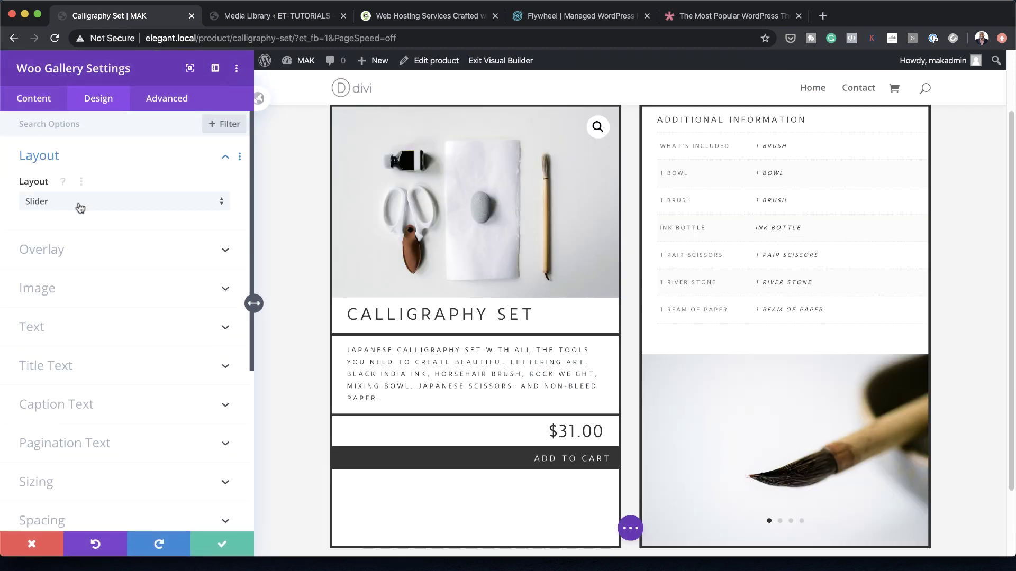
{"action": "left_click", "coordinate": [101, 205]}
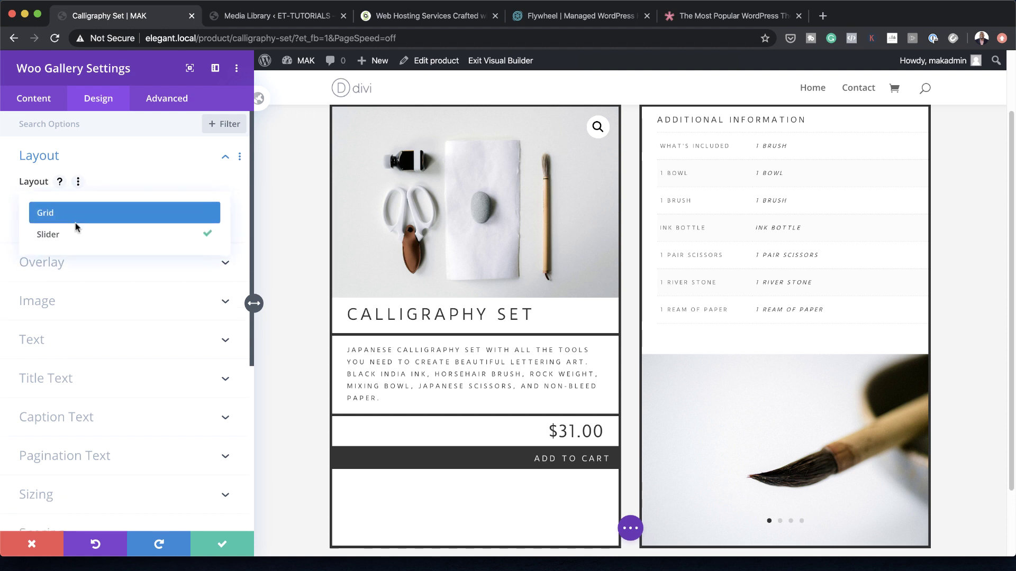
{"action": "left_click", "coordinate": [154, 172]}
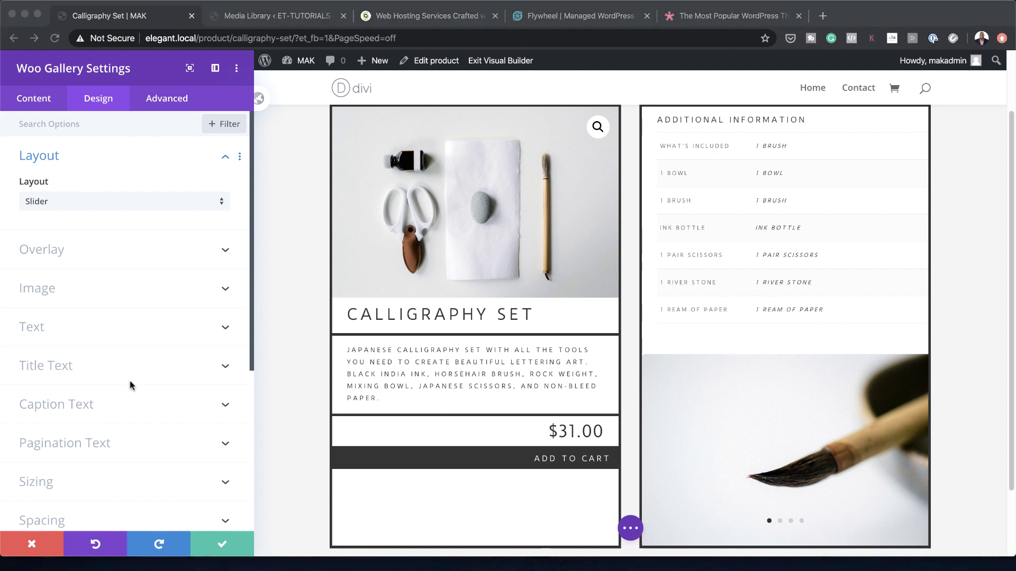
Set the gallery module's top margin to -2vw and its top padding to 0vw.
{"action": "scroll", "coordinate": [88, 386], "scroll_direction": "down", "scroll_amount": 5}
{"action": "left_click", "coordinate": [54, 373]}
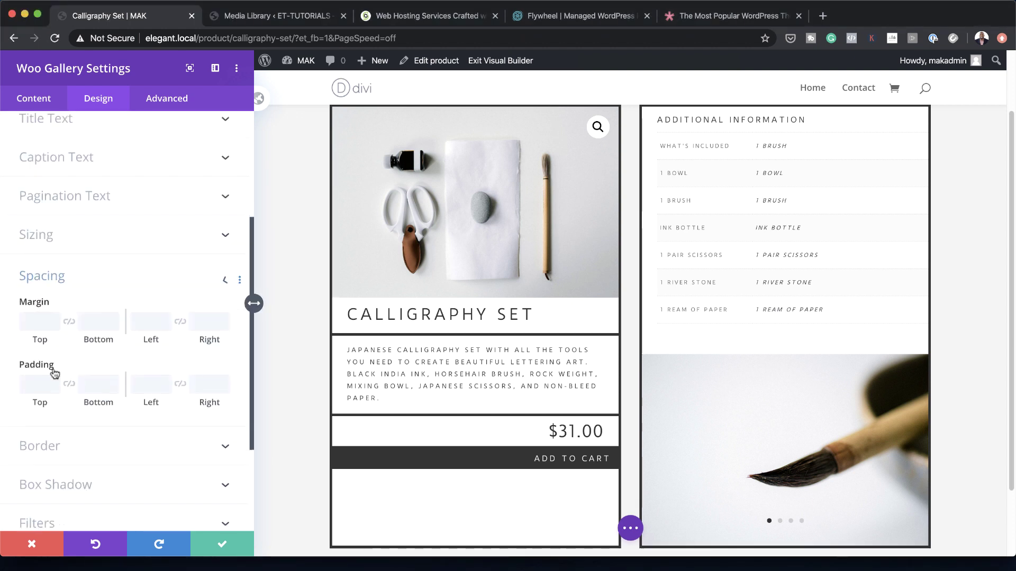
{"action": "left_click", "coordinate": [35, 179]}
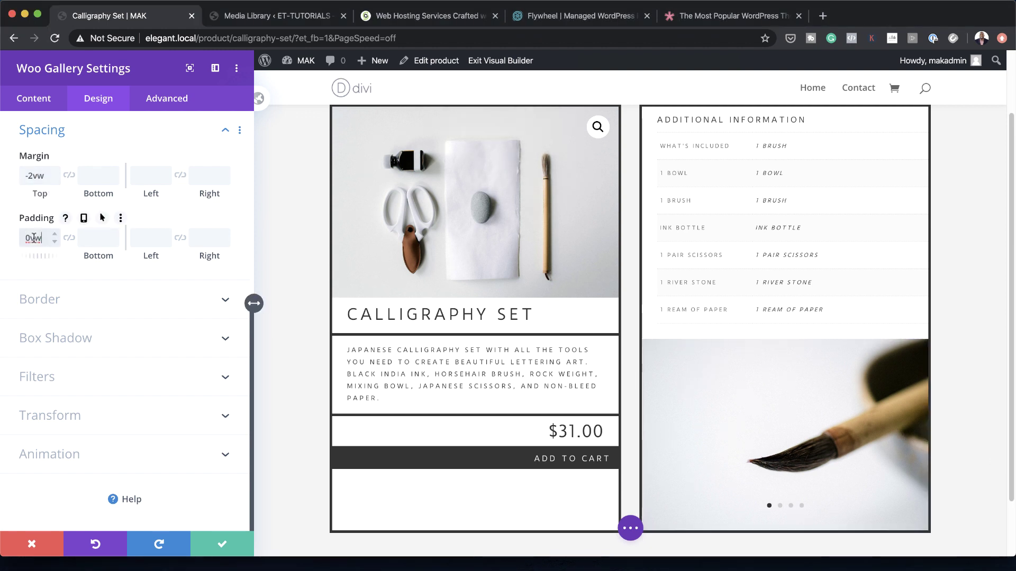
Add a 4px solid top border to the gallery module and save its settings.
{"action": "left_click", "coordinate": [53, 300]}
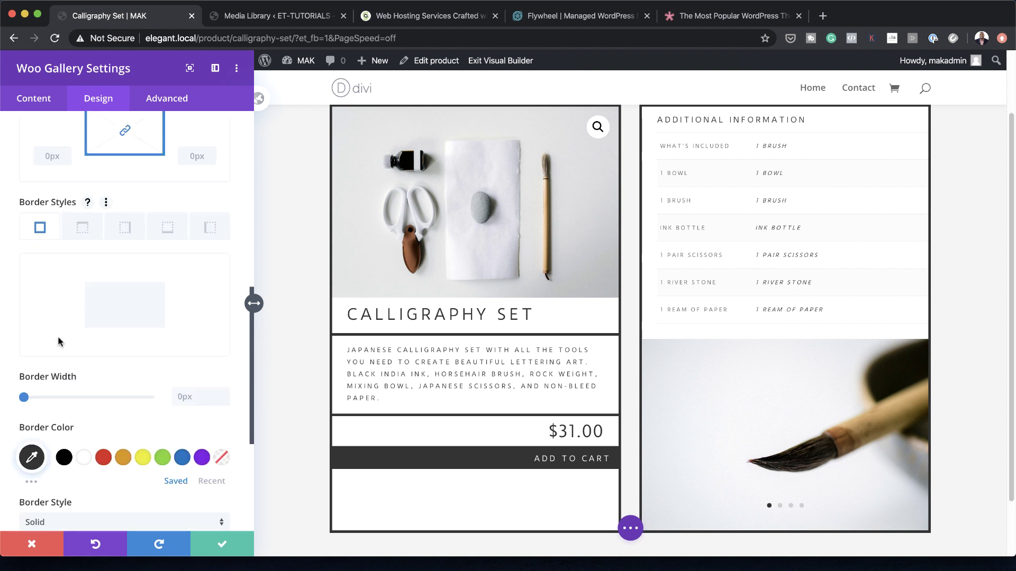
{"action": "left_click", "coordinate": [87, 231]}
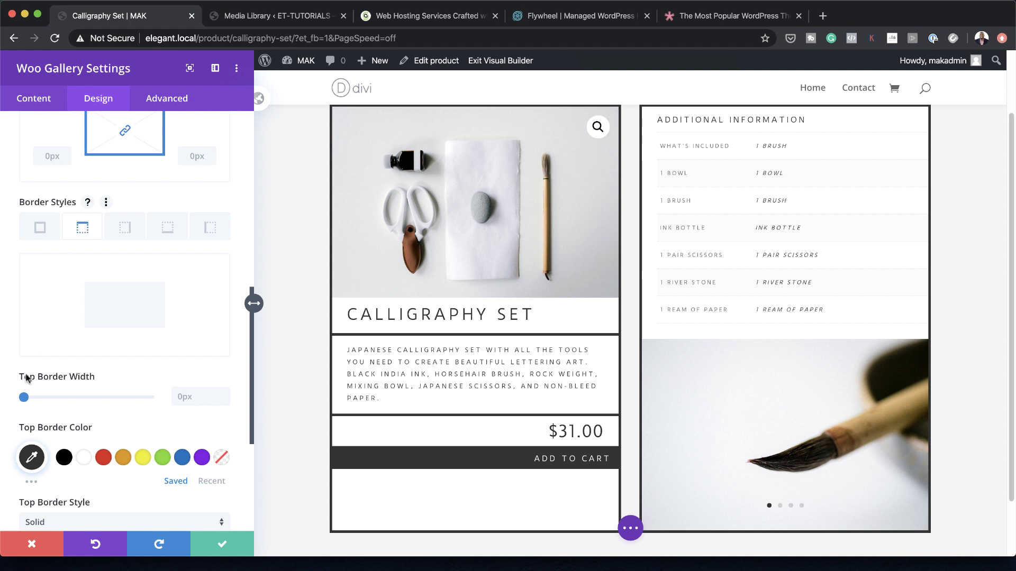
{"action": "left_click_drag", "start_coordinate": [24, 397], "coordinate": [34, 398]}
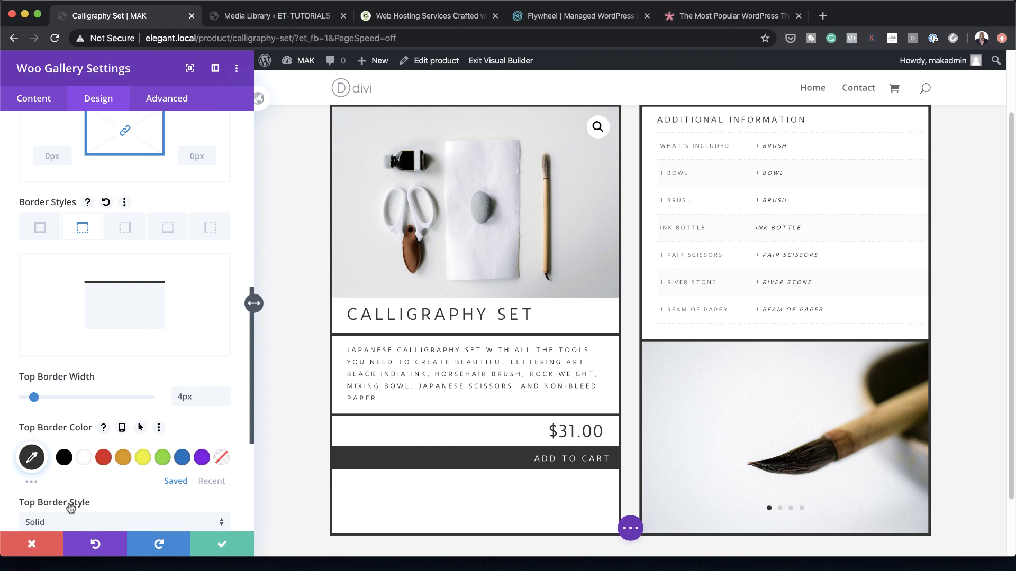
{"action": "left_click", "coordinate": [222, 545]}
Save the whole product section to the Divi Library under the name "Product Layout".
{"action": "scroll", "coordinate": [139, 389], "scroll_direction": "up", "scroll_amount": 3}
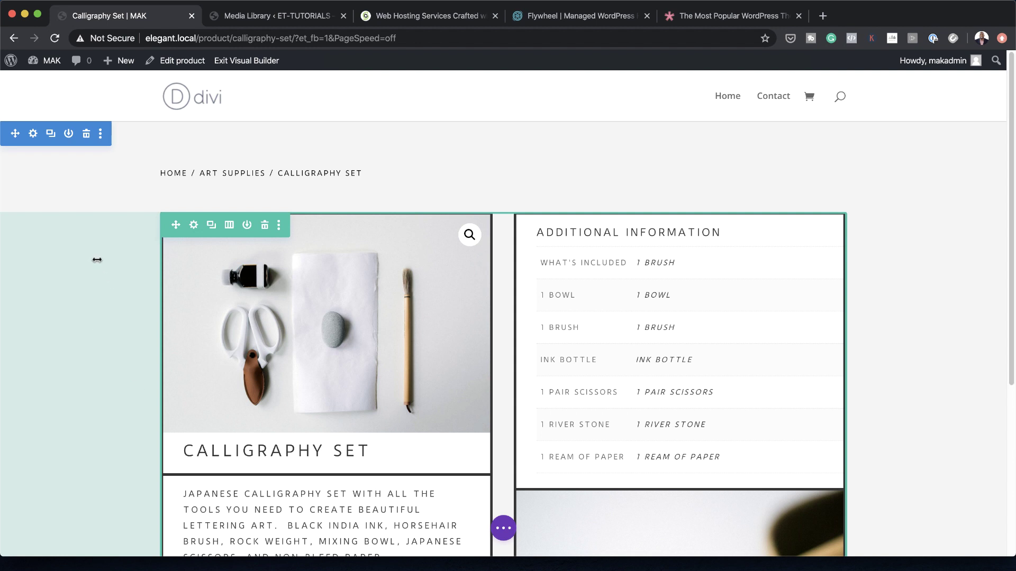
{"action": "left_click", "coordinate": [68, 133]}
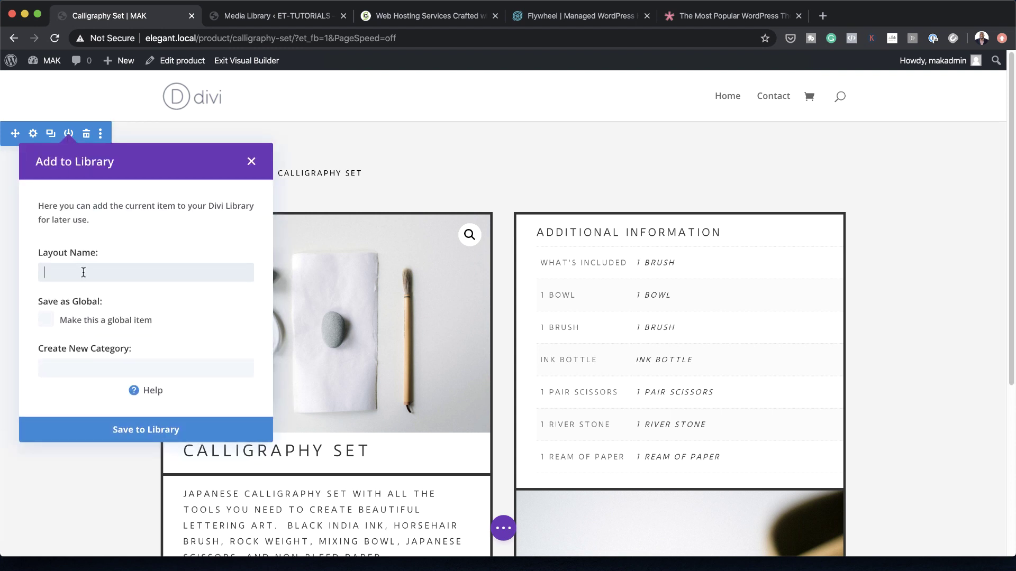
{"action": "type", "text": "Product Layout"}
{"action": "left_click", "coordinate": [162, 429]}
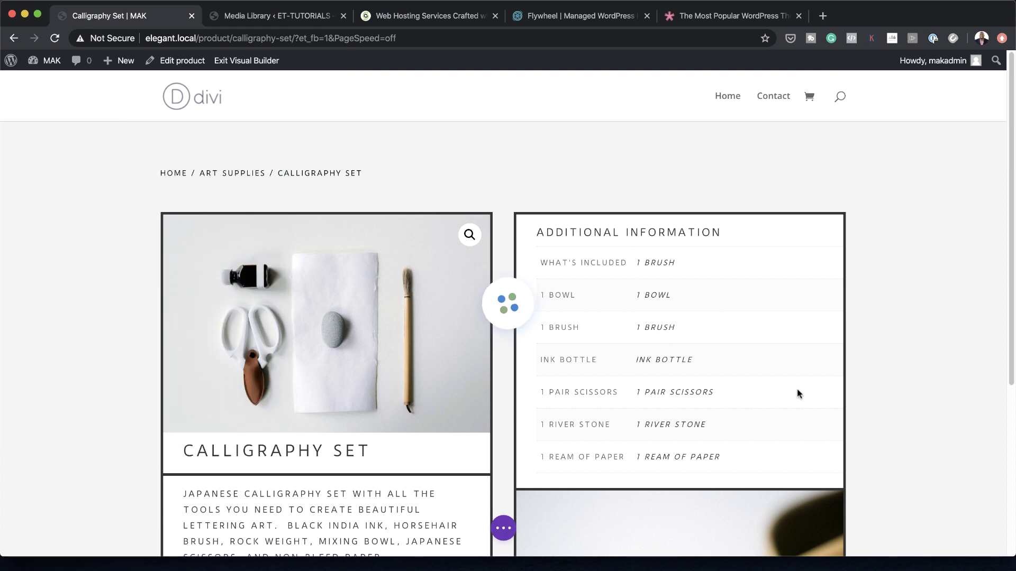
Review the finished product page outside the builder, from the breadcrumbs down to the gallery slider.
{"action": "scroll", "coordinate": [142, 274], "scroll_direction": "down", "scroll_amount": 5}
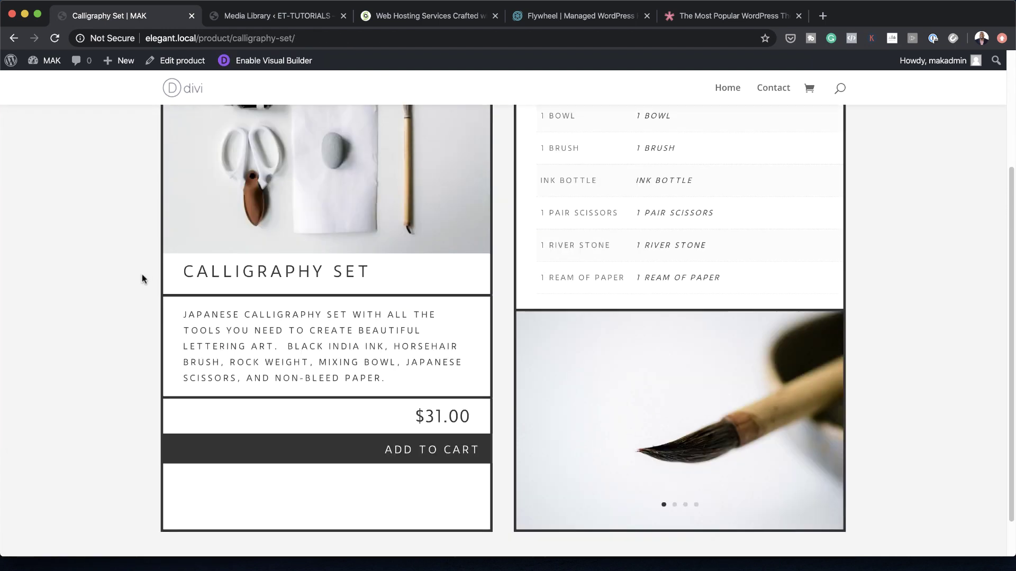
{"action": "scroll", "coordinate": [142, 278], "scroll_direction": "up", "scroll_amount": 5}
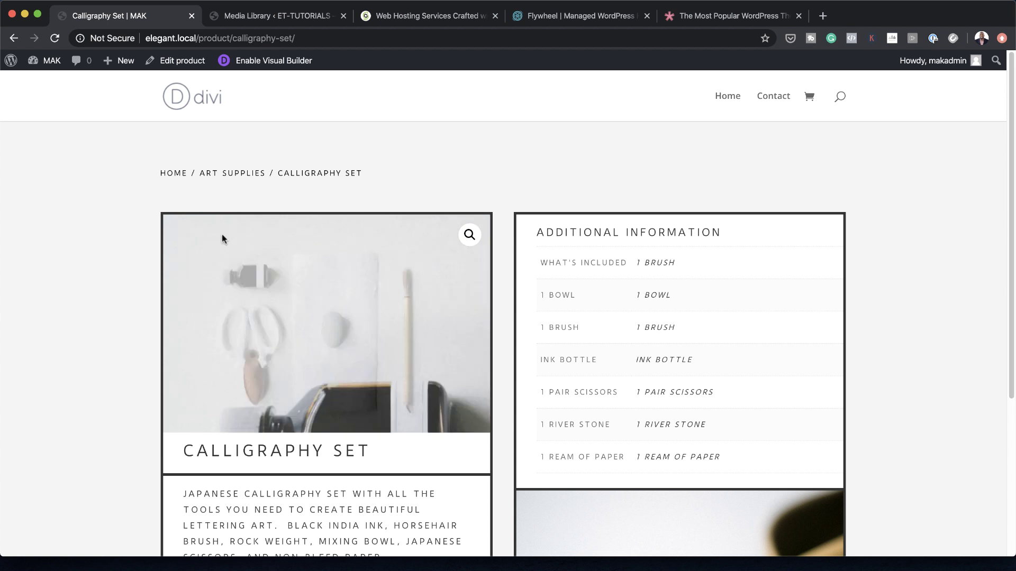
{"action": "scroll", "coordinate": [88, 299], "scroll_direction": "down", "scroll_amount": 5}
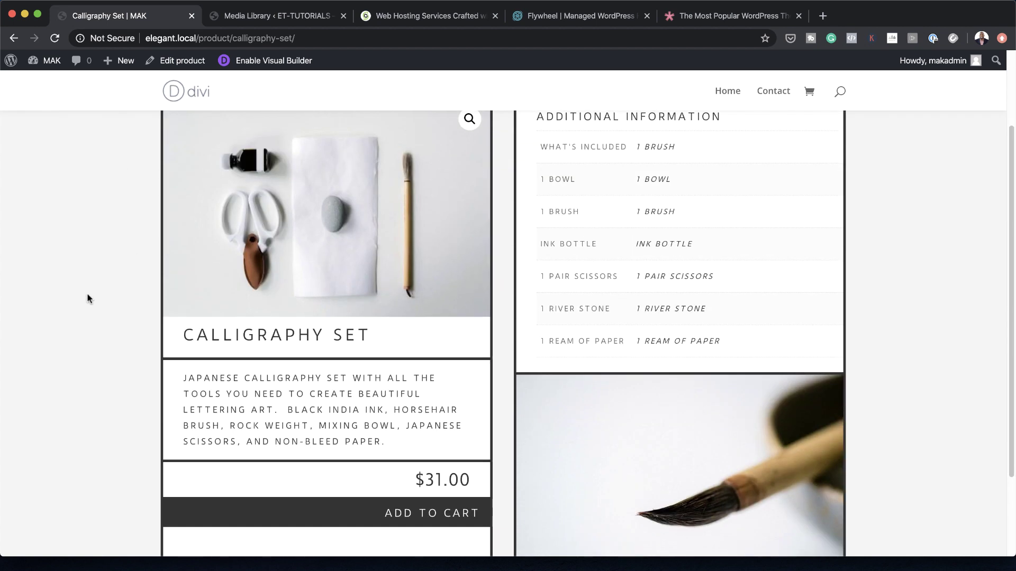